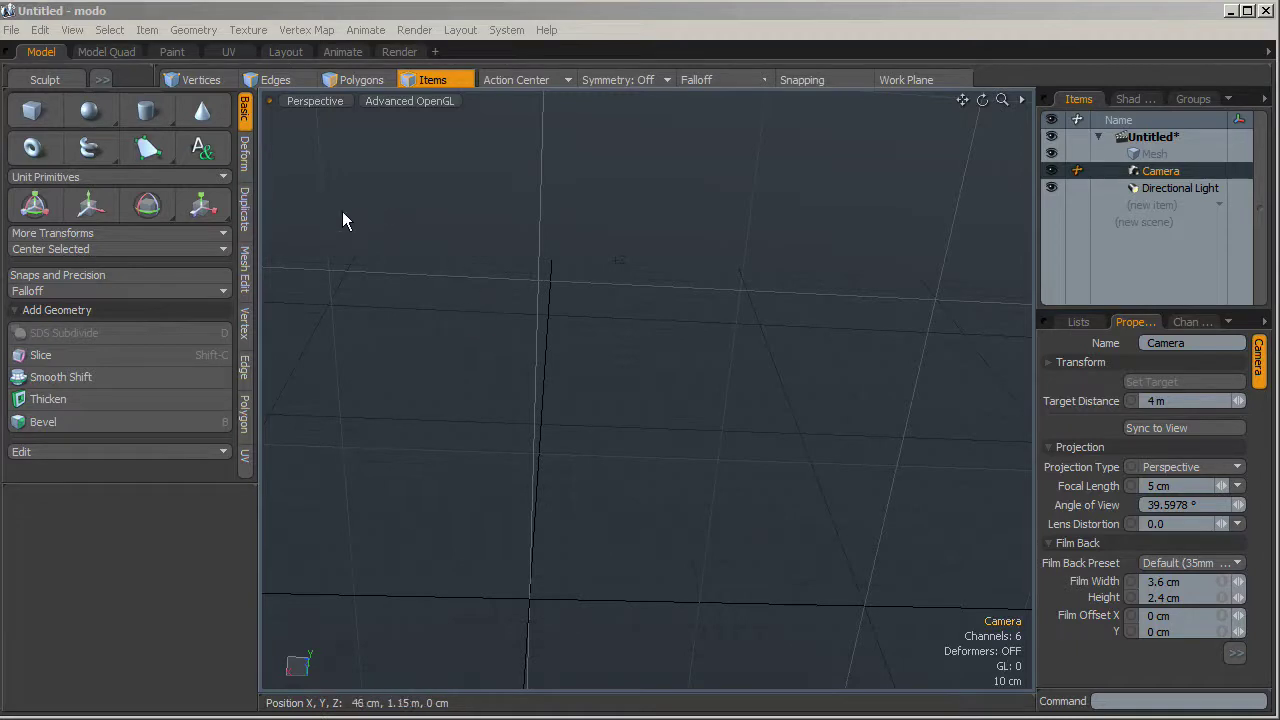
Switch to the four-view modelling layout and activate the Sphere tool with the action center set to Pivot
click(98, 53)
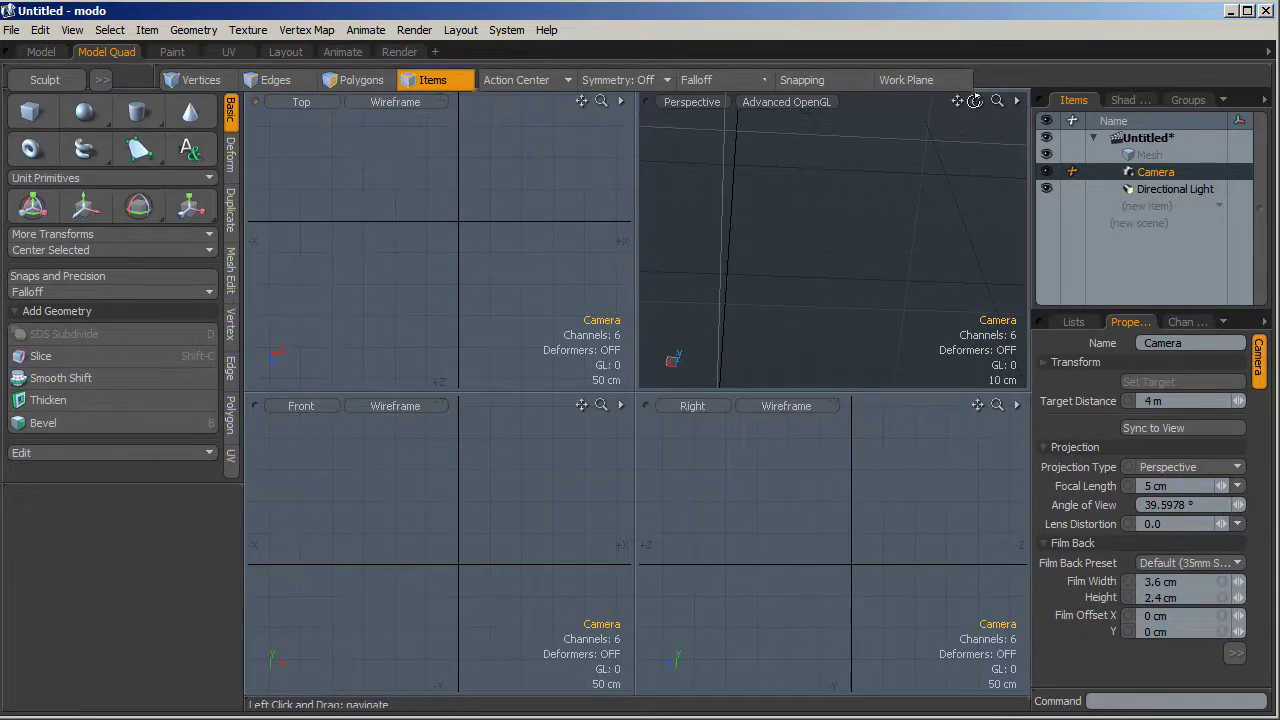
drag(977, 101, 1003, 200)
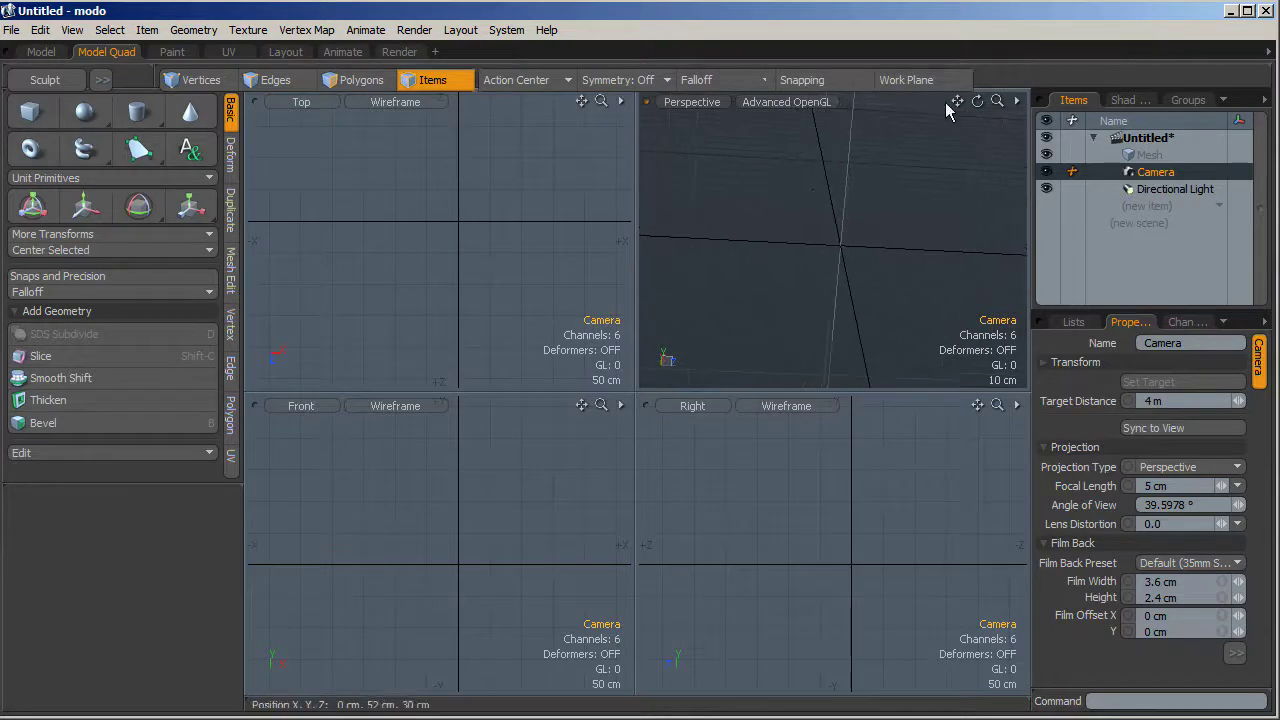
click(85, 113)
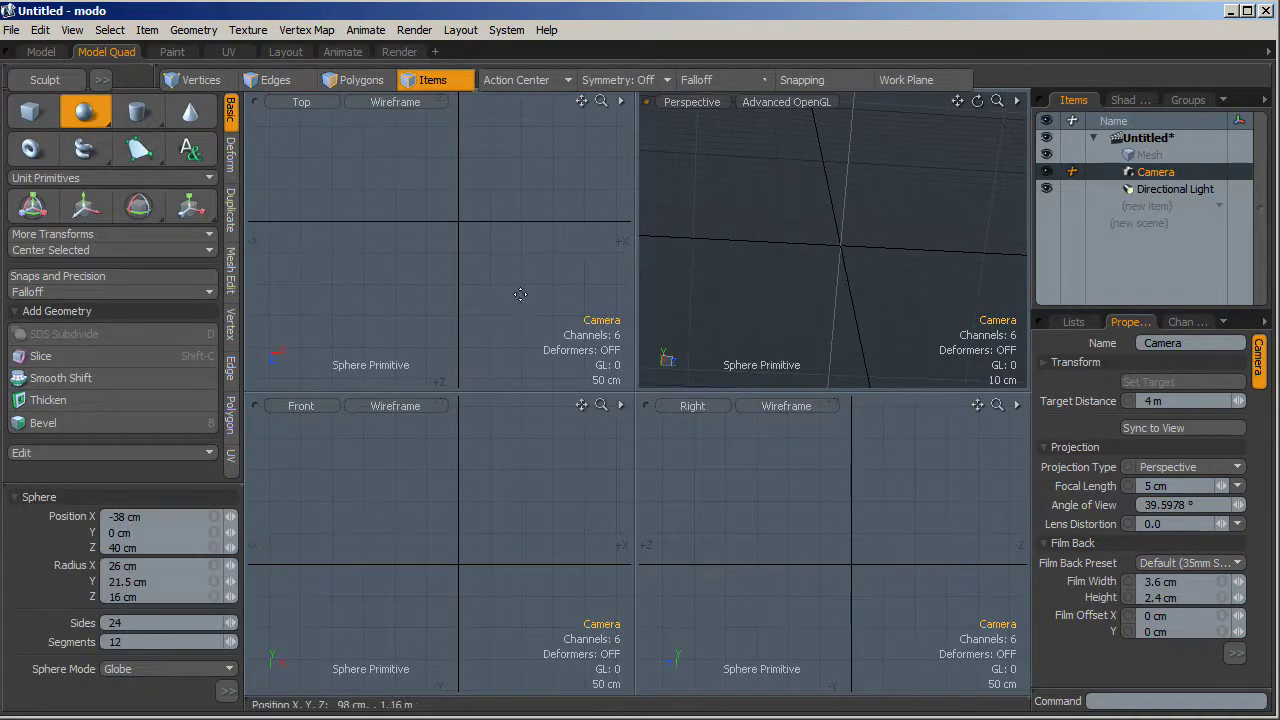
click(524, 79)
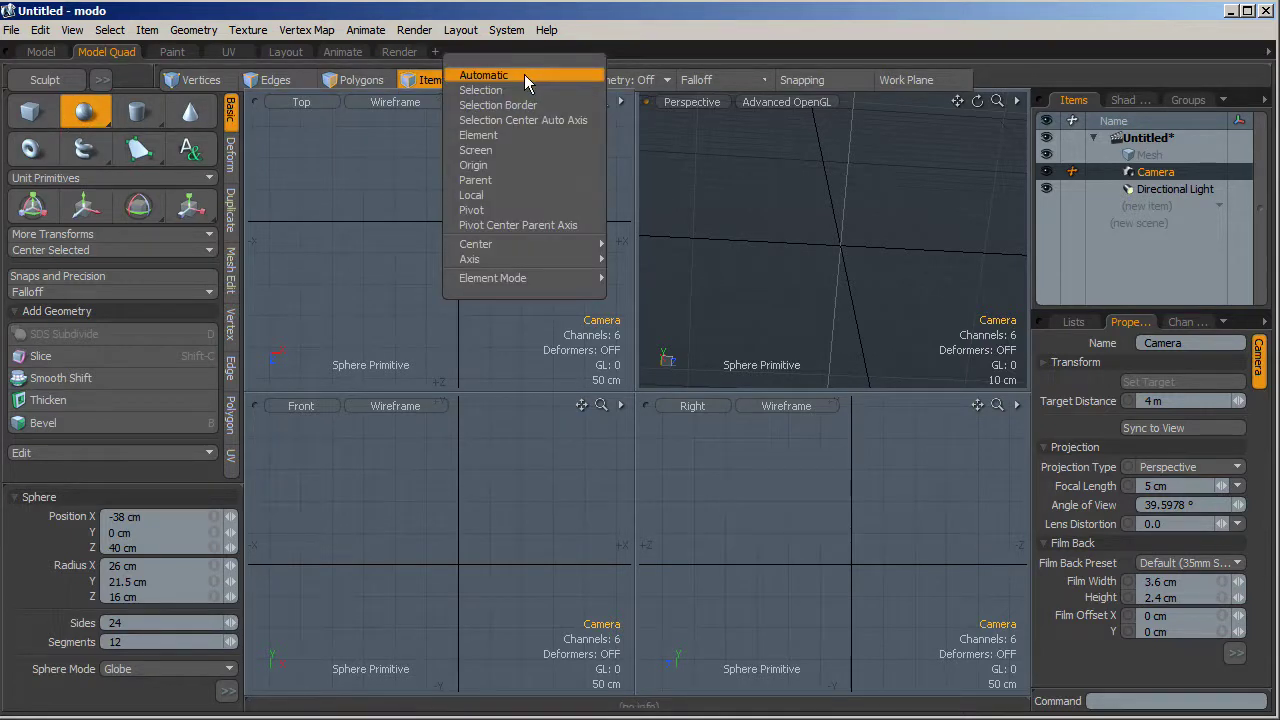
click(502, 211)
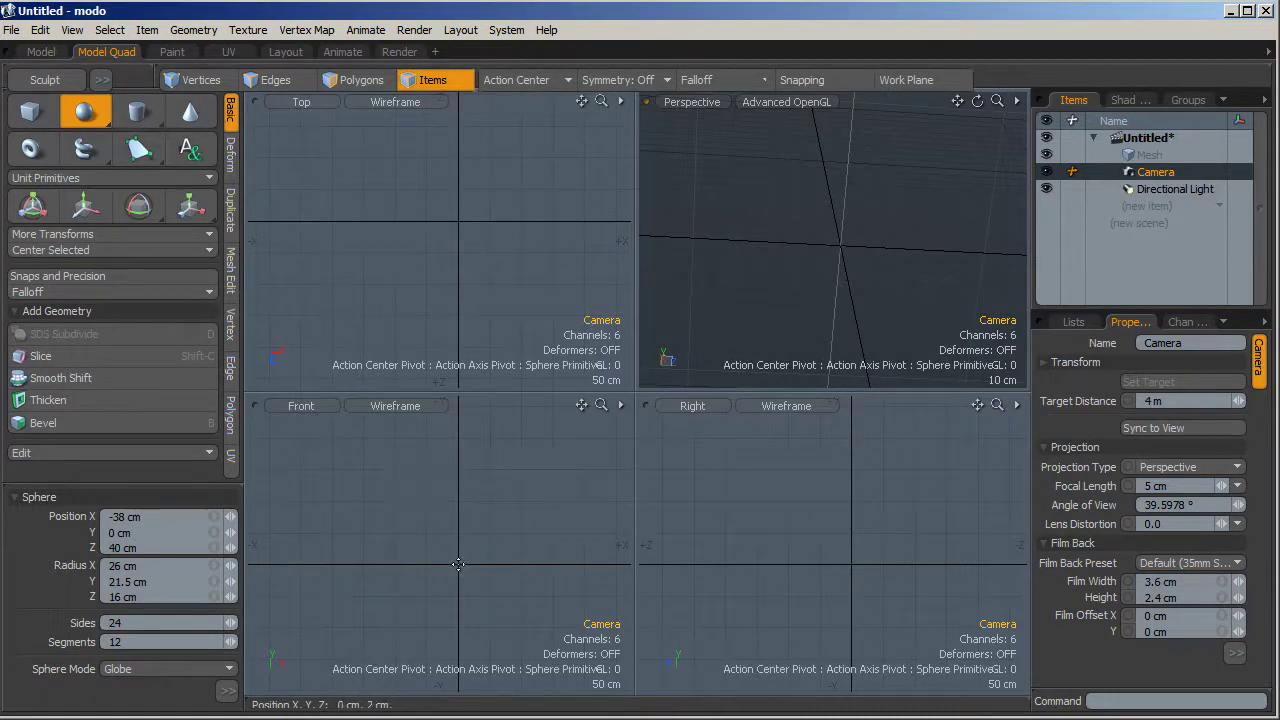
Create a globe sphere centred near the origin with radii of about 1.54 m in X, 1.48 m in Y and 1.52 m in Z
click(458, 562)
drag(458, 562, 553, 471)
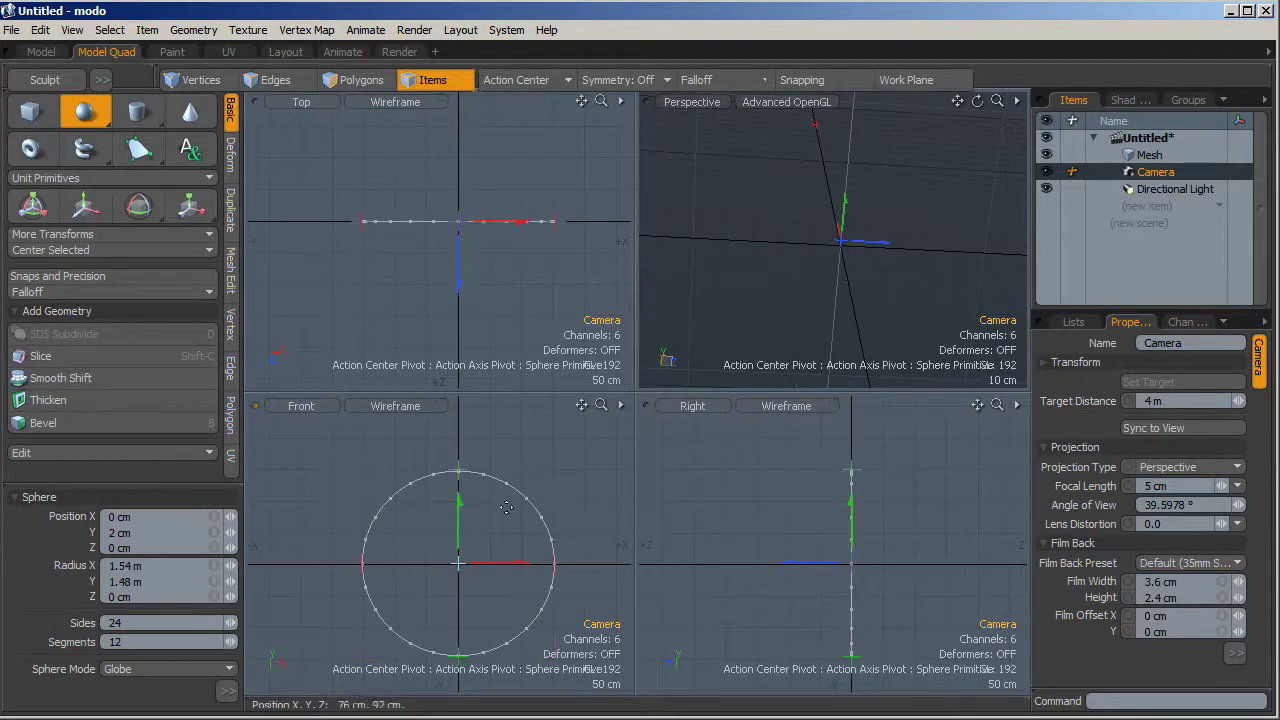
mouse_move(838, 288)
mouse_down()
mouse_move(838, 245)
mouse_move(849, 266)
mouse_up()
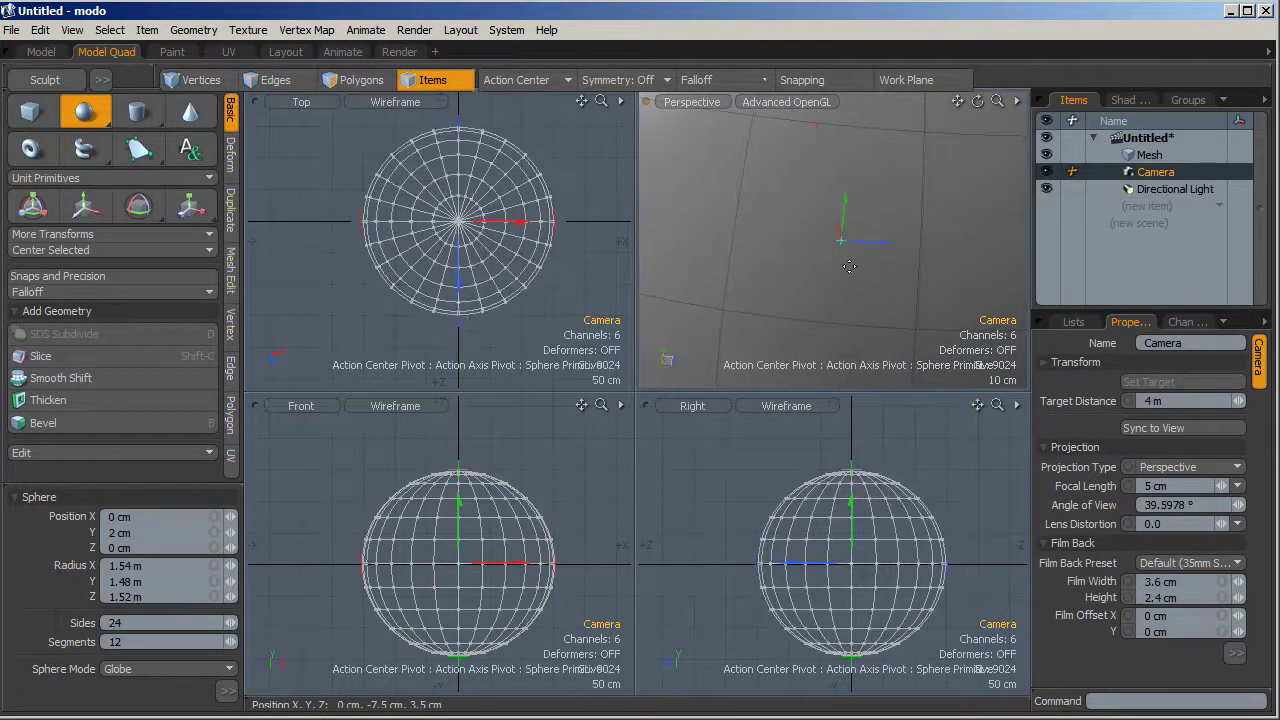
click(82, 118)
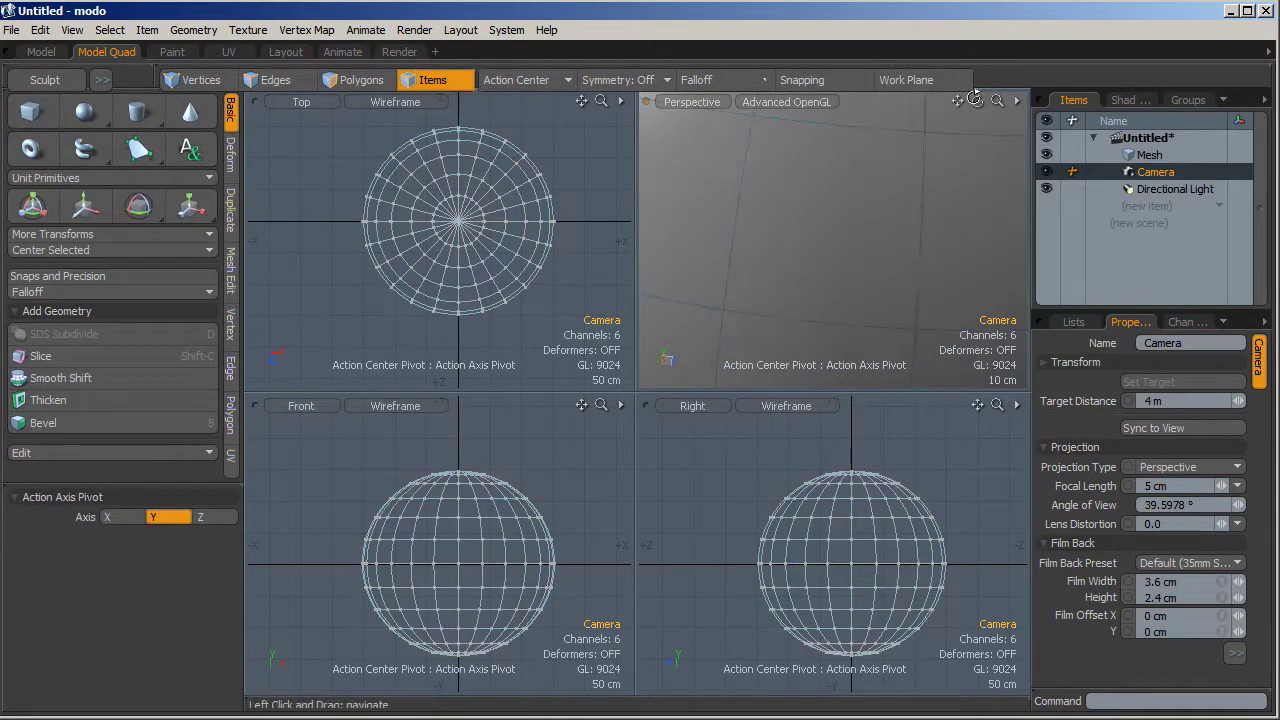
Rename the mesh item as Sphere
key(a)
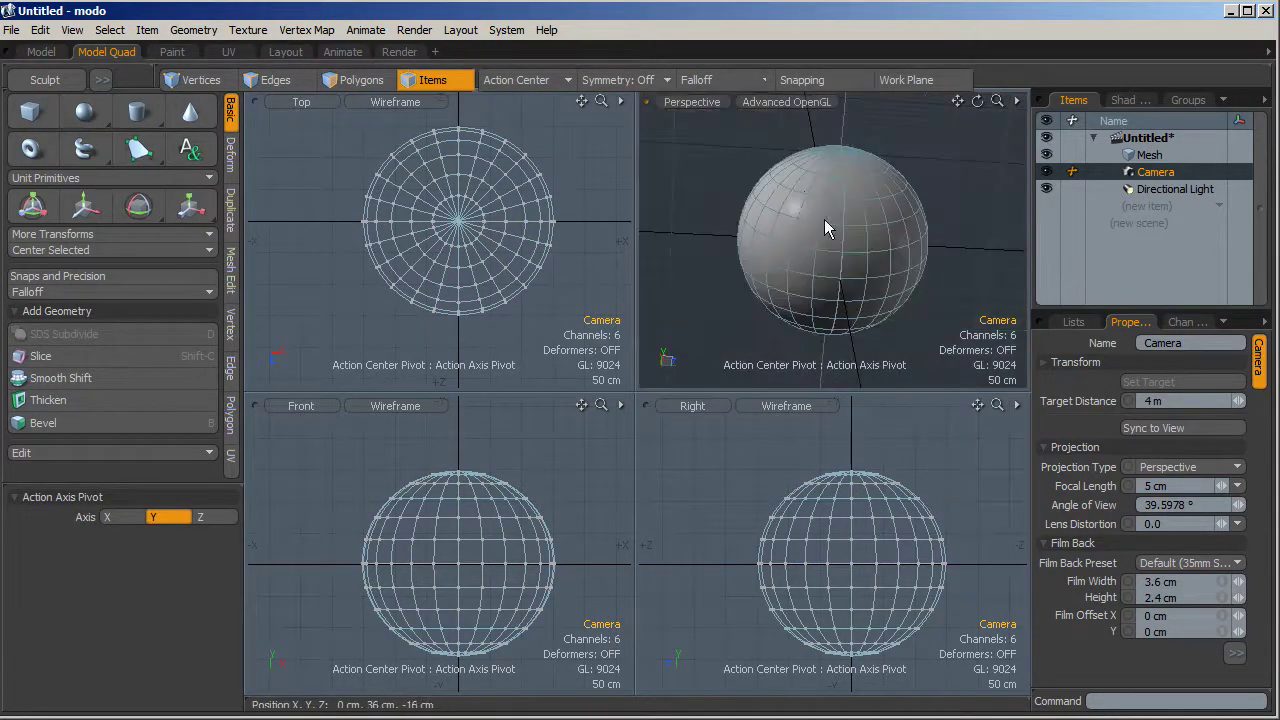
key(a)
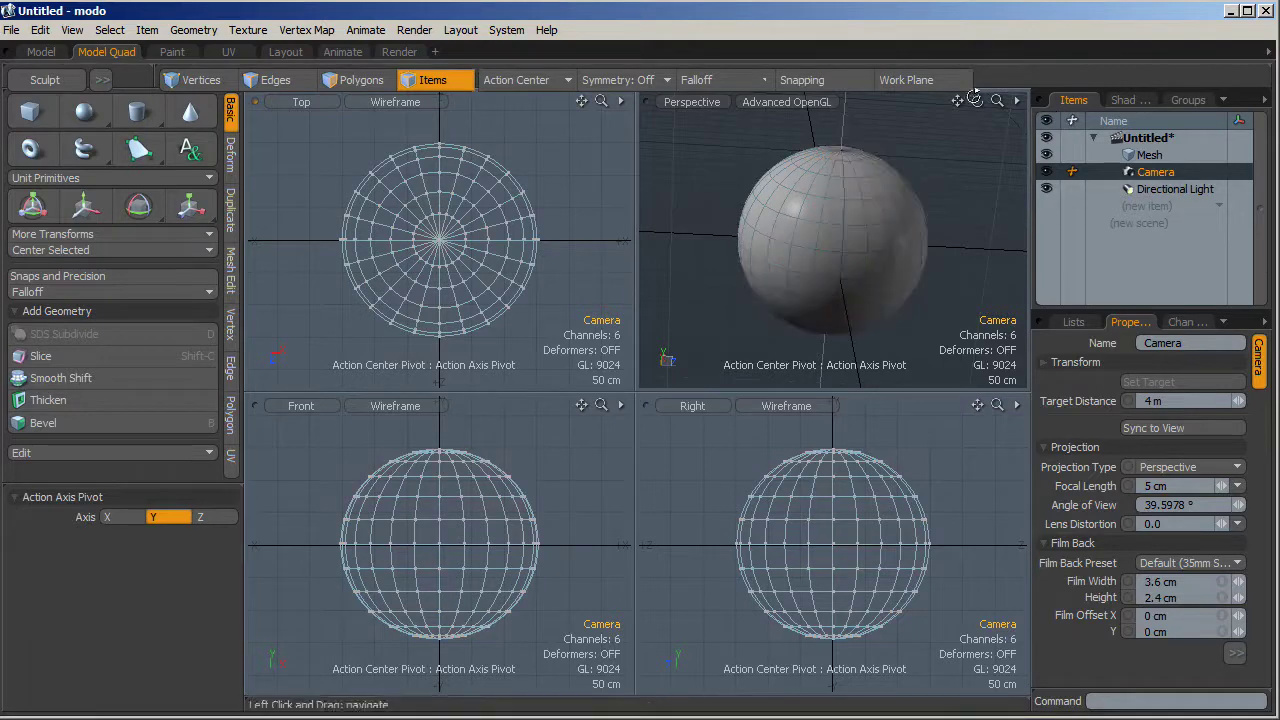
drag(977, 101, 970, 284)
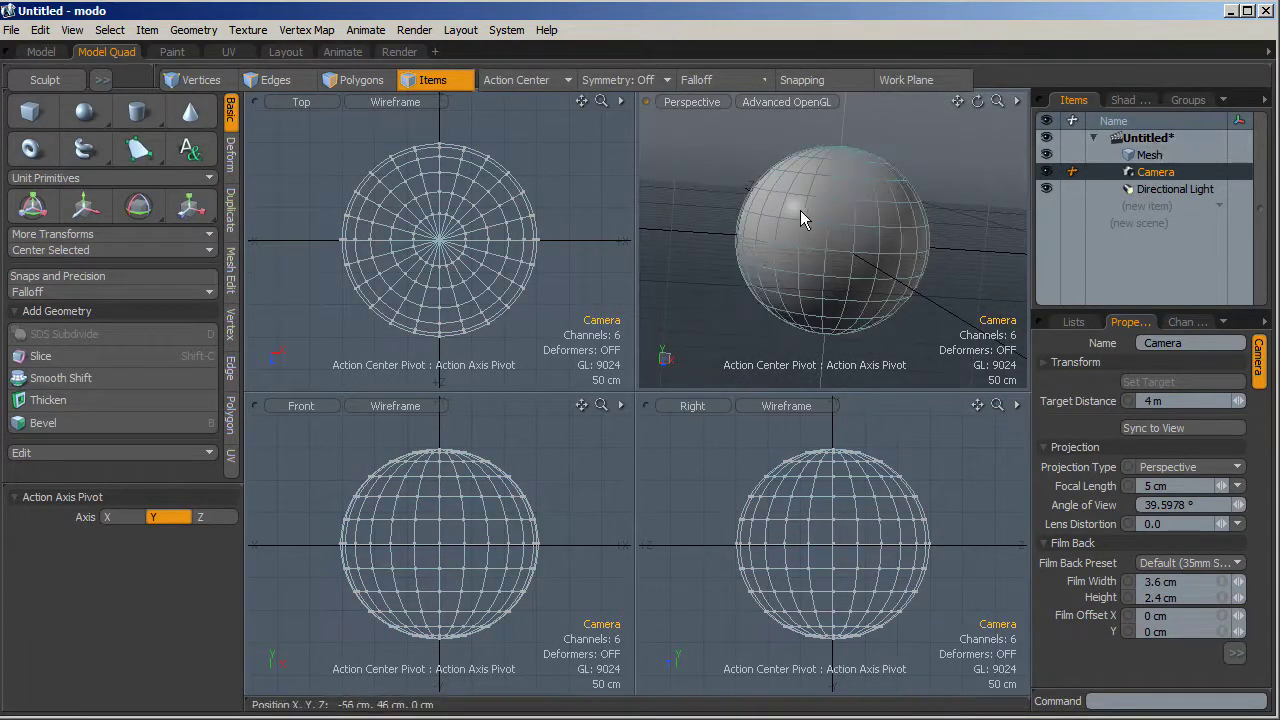
click(1152, 156)
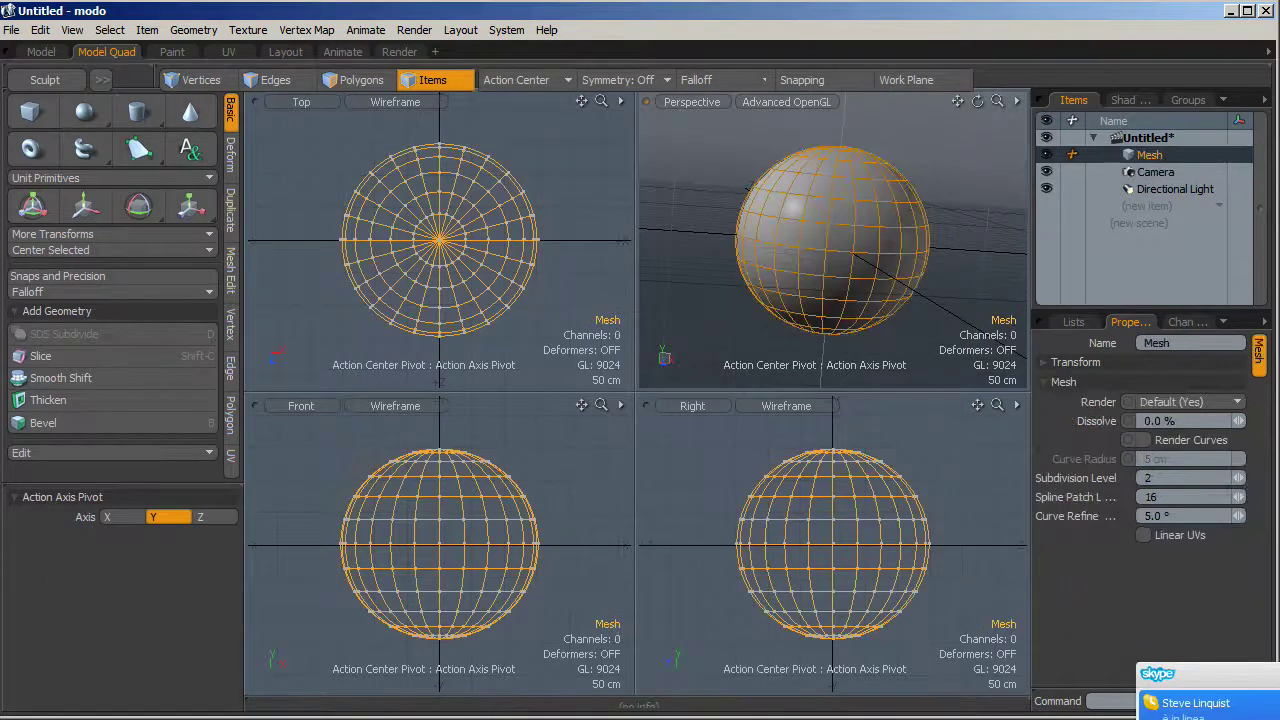
double_click(1160, 155)
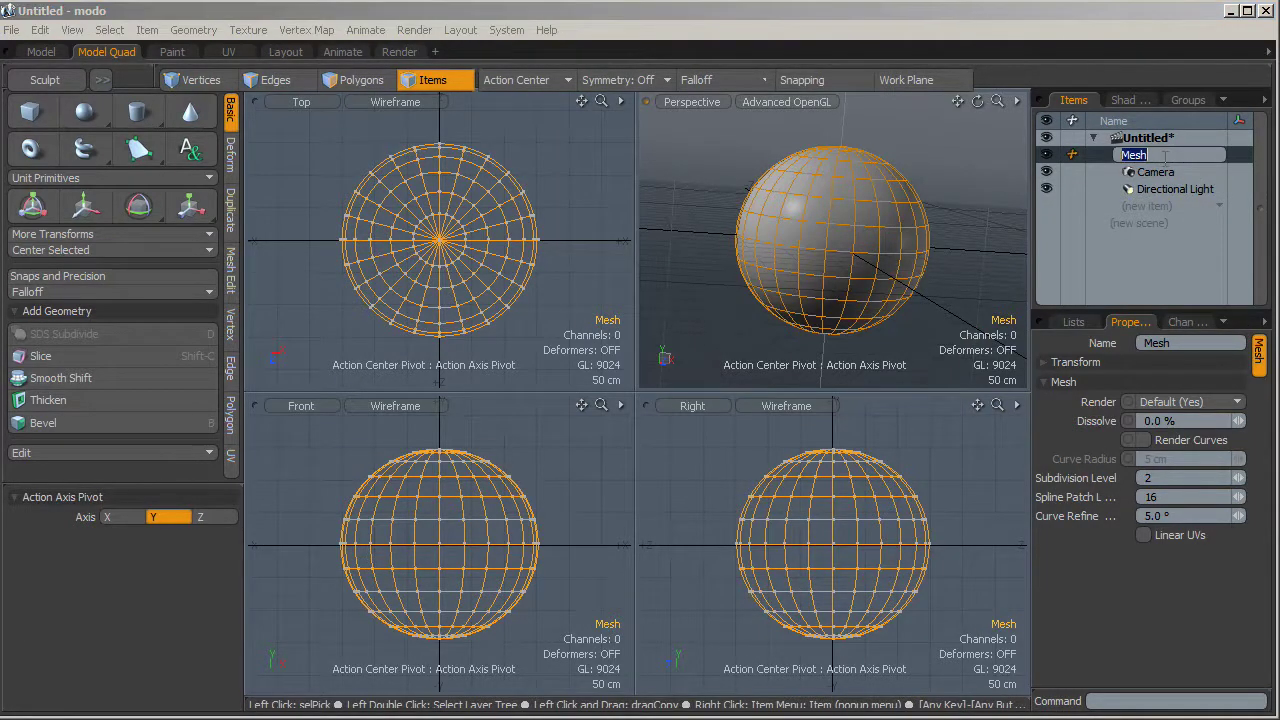
text(Sphere)
key(Return)
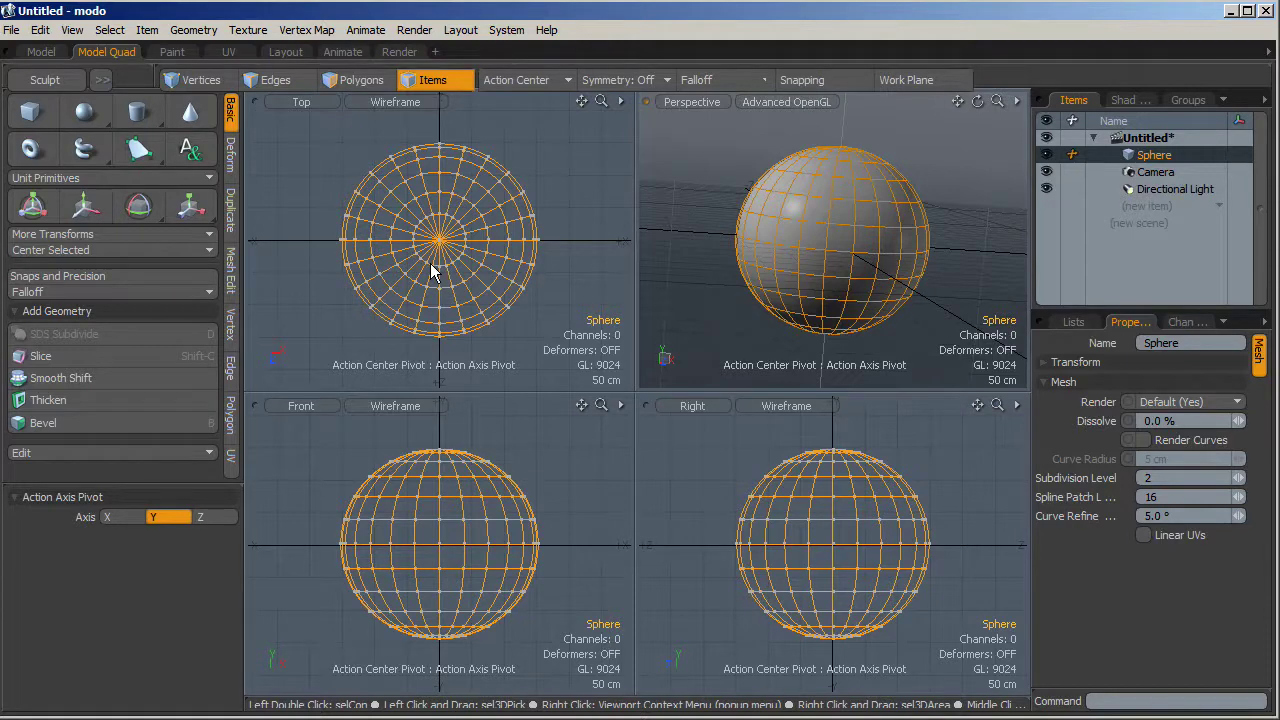
Assign a material group named metal to the sphere, keeping the default color, diffuse, specular and smoothing settings
click(249, 31)
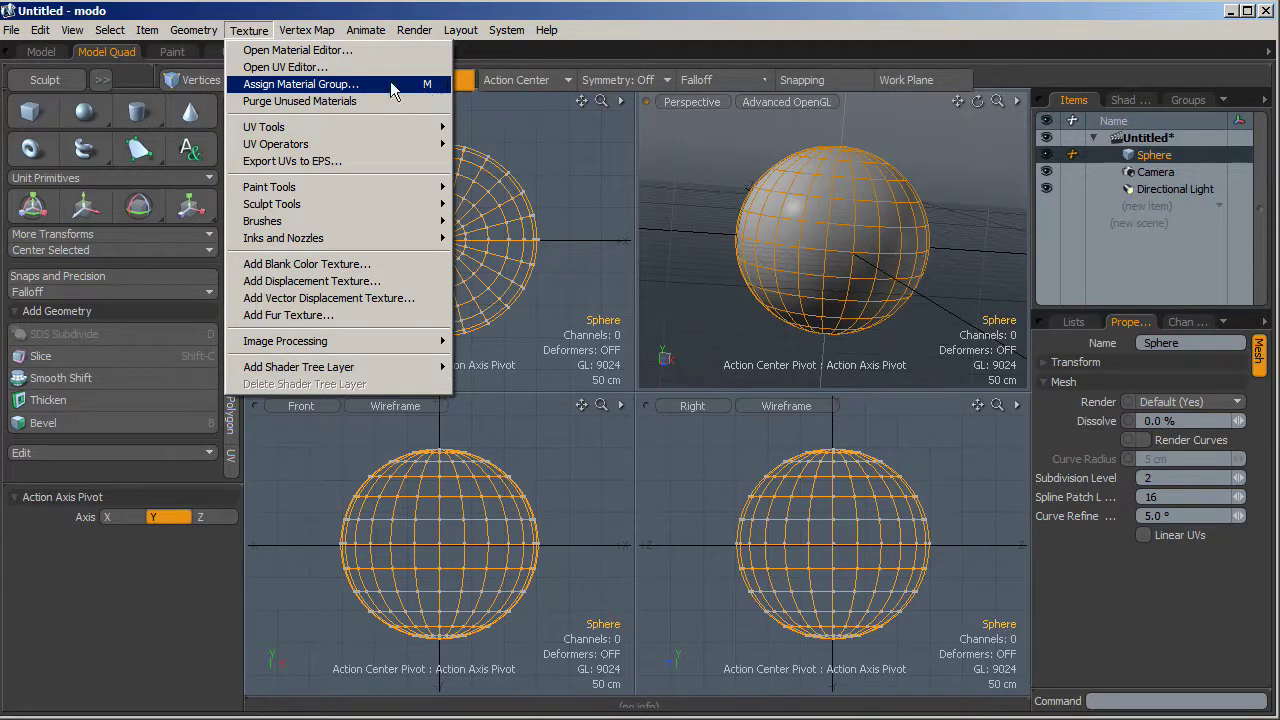
click(425, 88)
drag(322, 106, 484, 129)
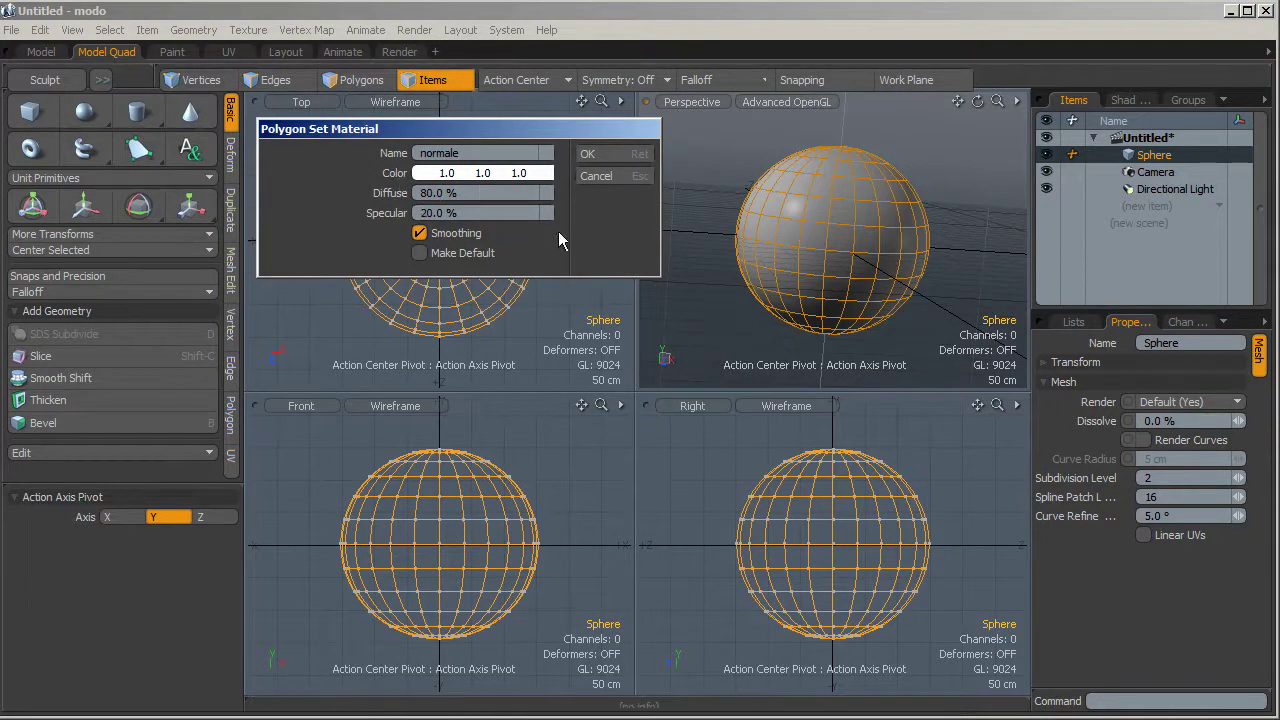
click(474, 152)
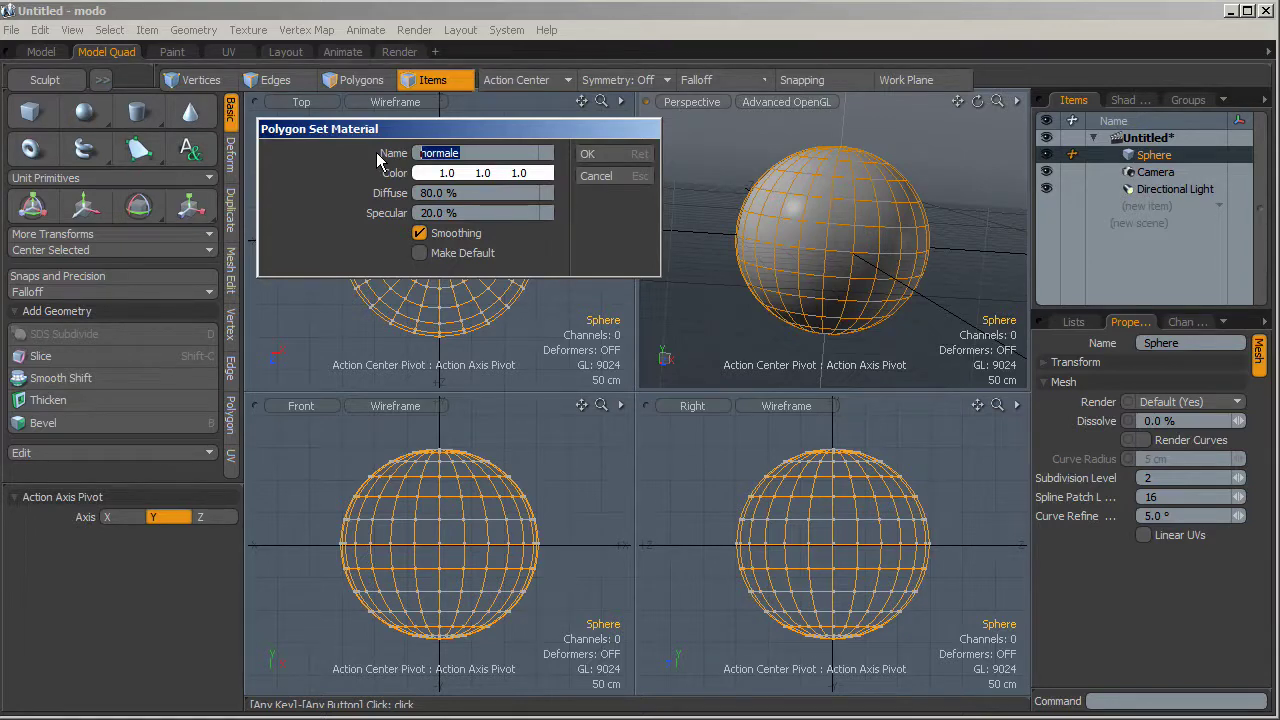
text(metal)
key(Return)
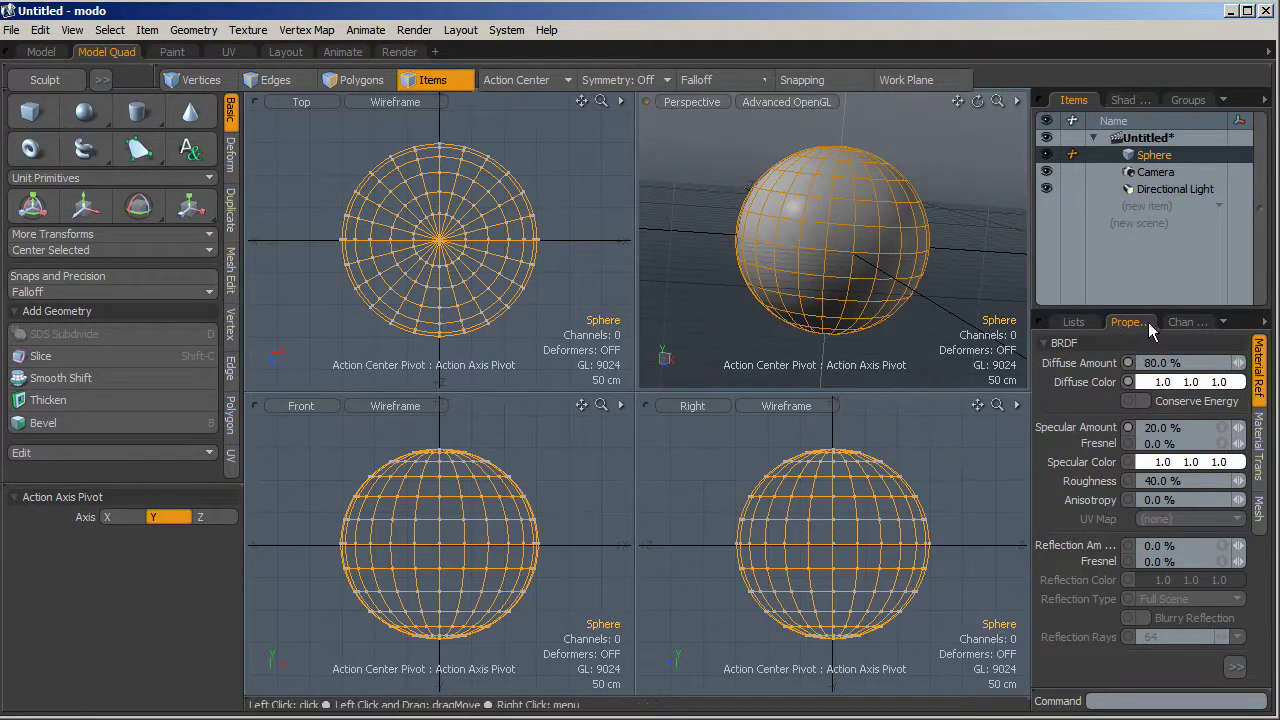
Examine the material's reflection, transparency and mesh properties, and view the shader tree and render preview in the Material Editor
click(1259, 432)
click(1260, 388)
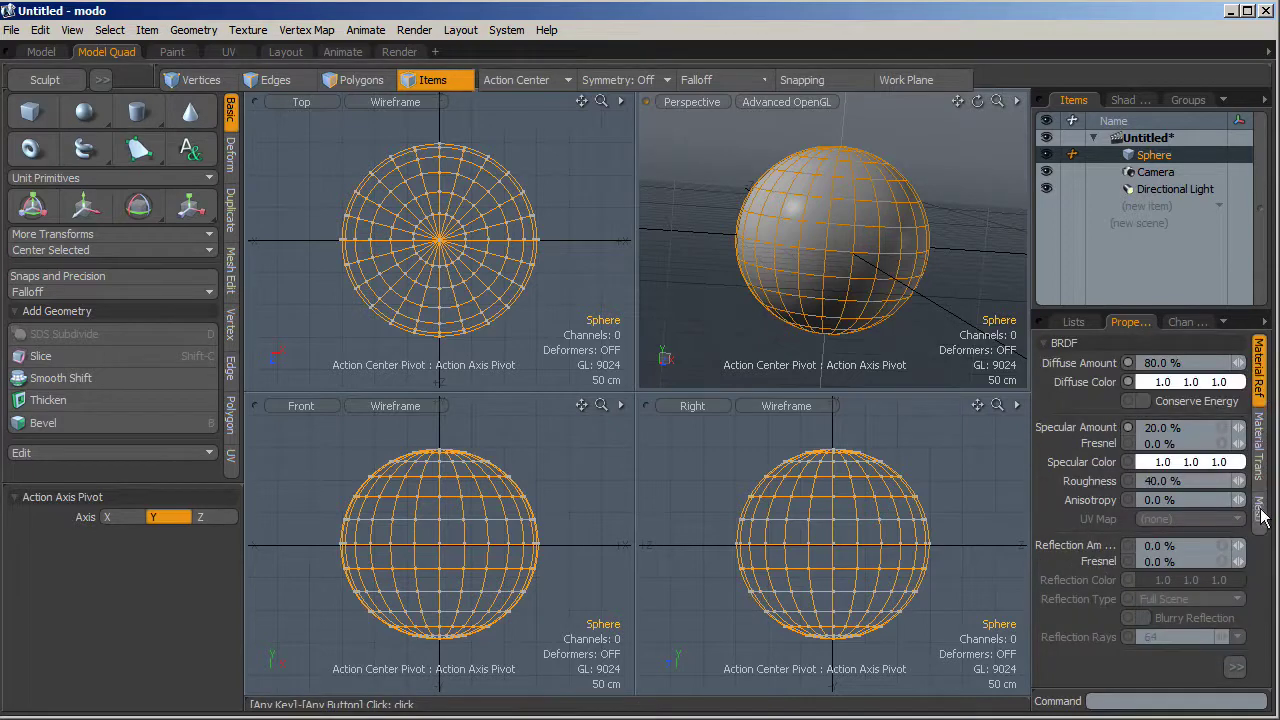
click(1259, 502)
click(1260, 368)
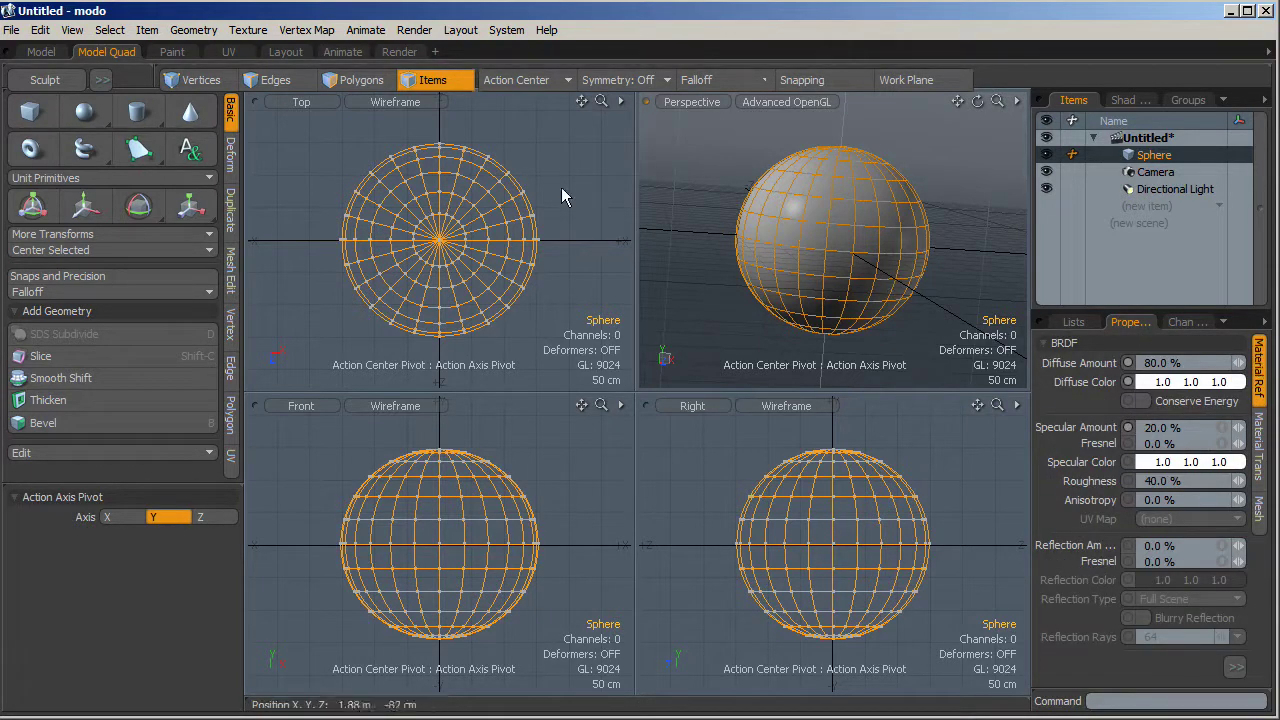
click(252, 32)
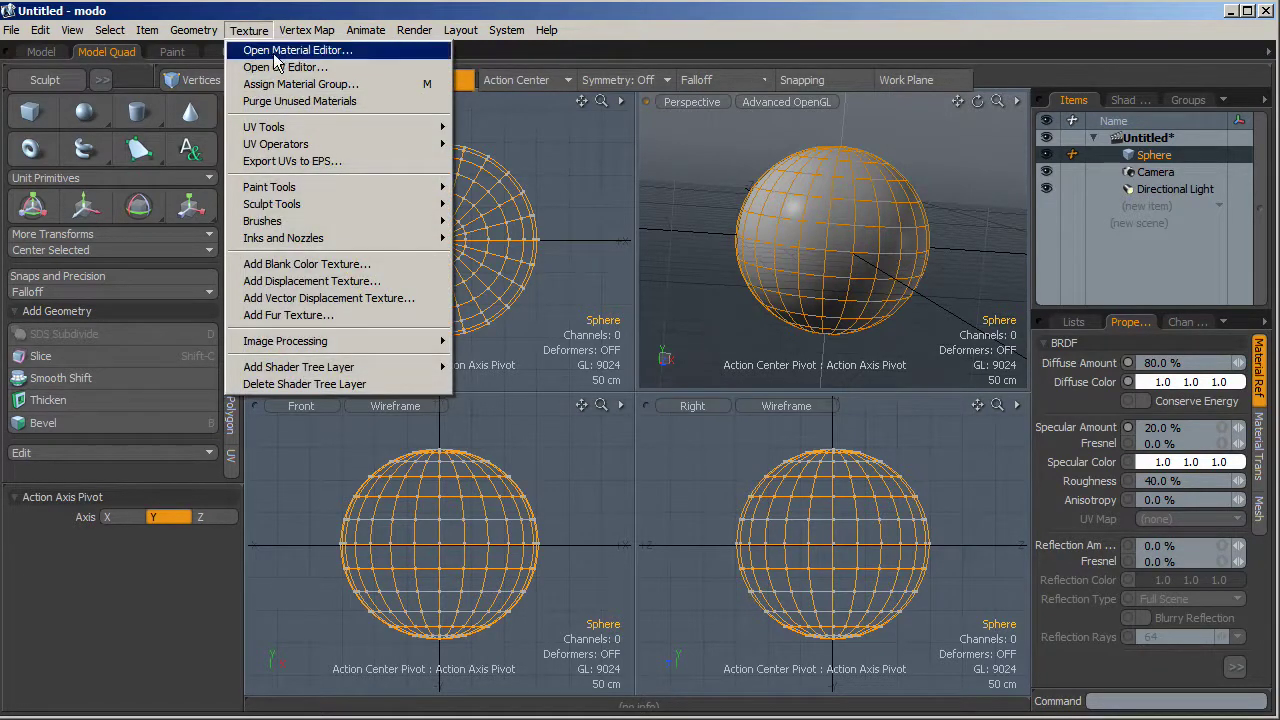
click(276, 55)
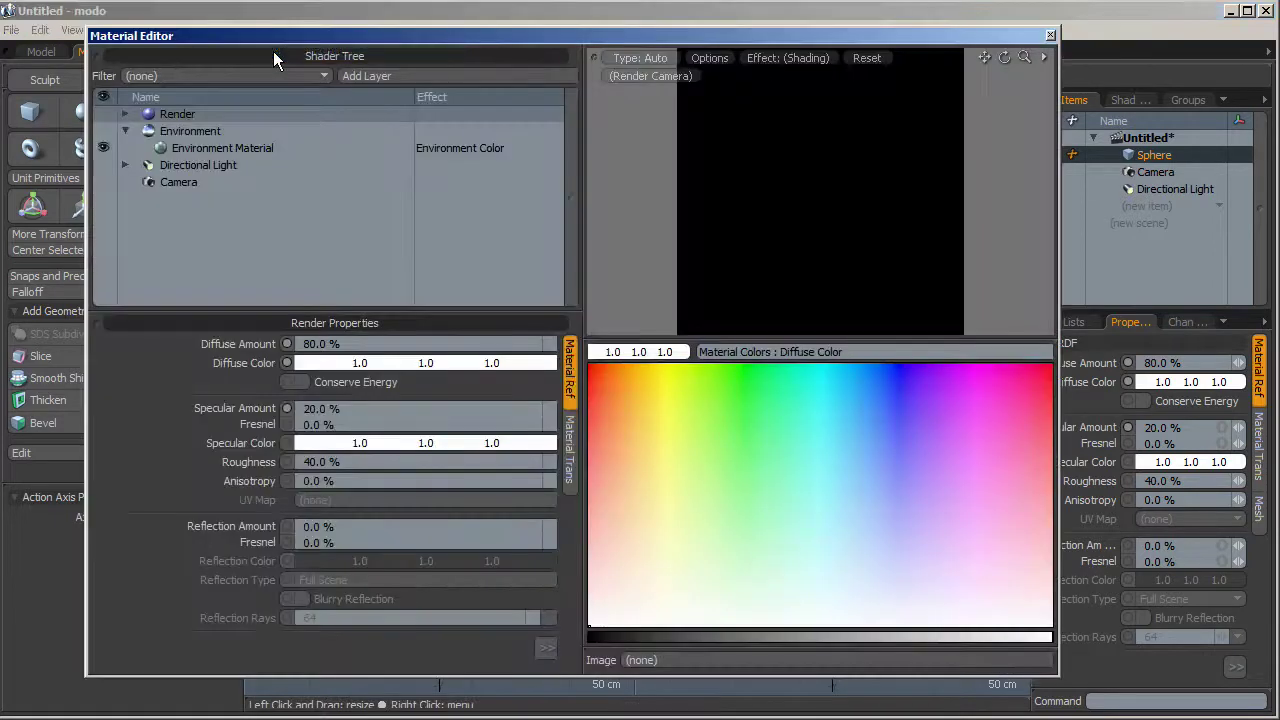
drag(275, 48, 284, 52)
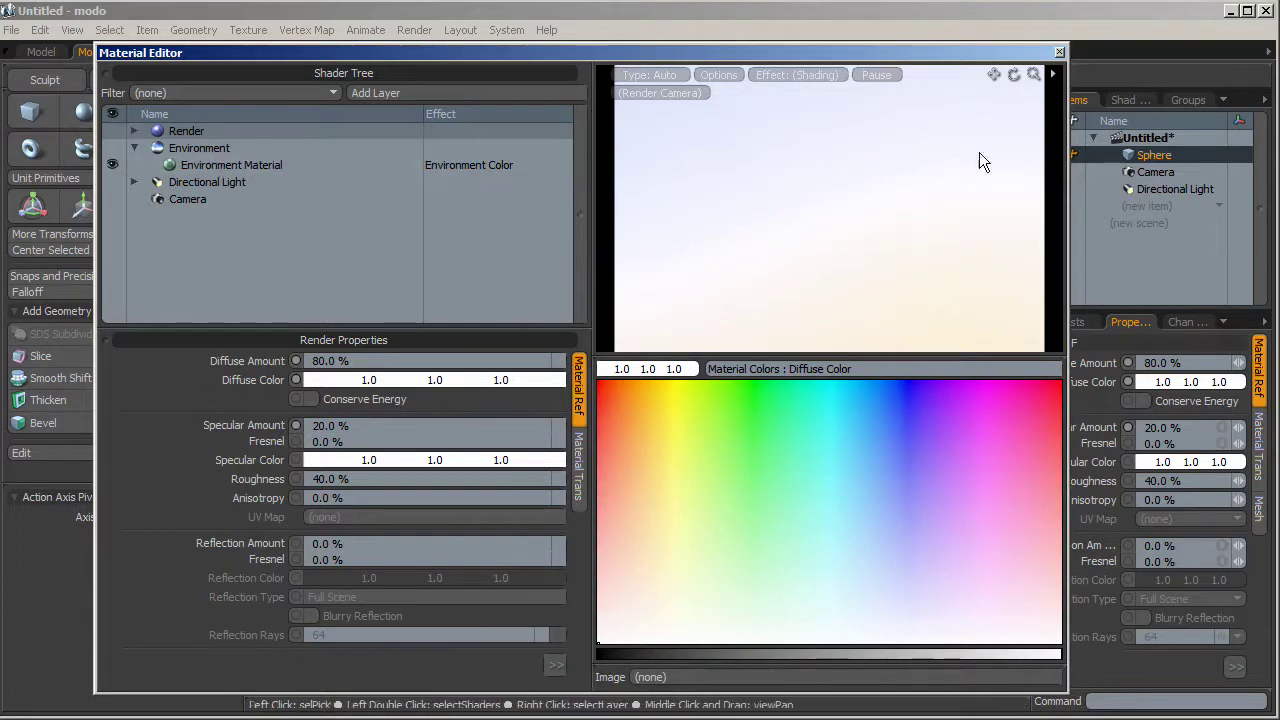
click(1059, 52)
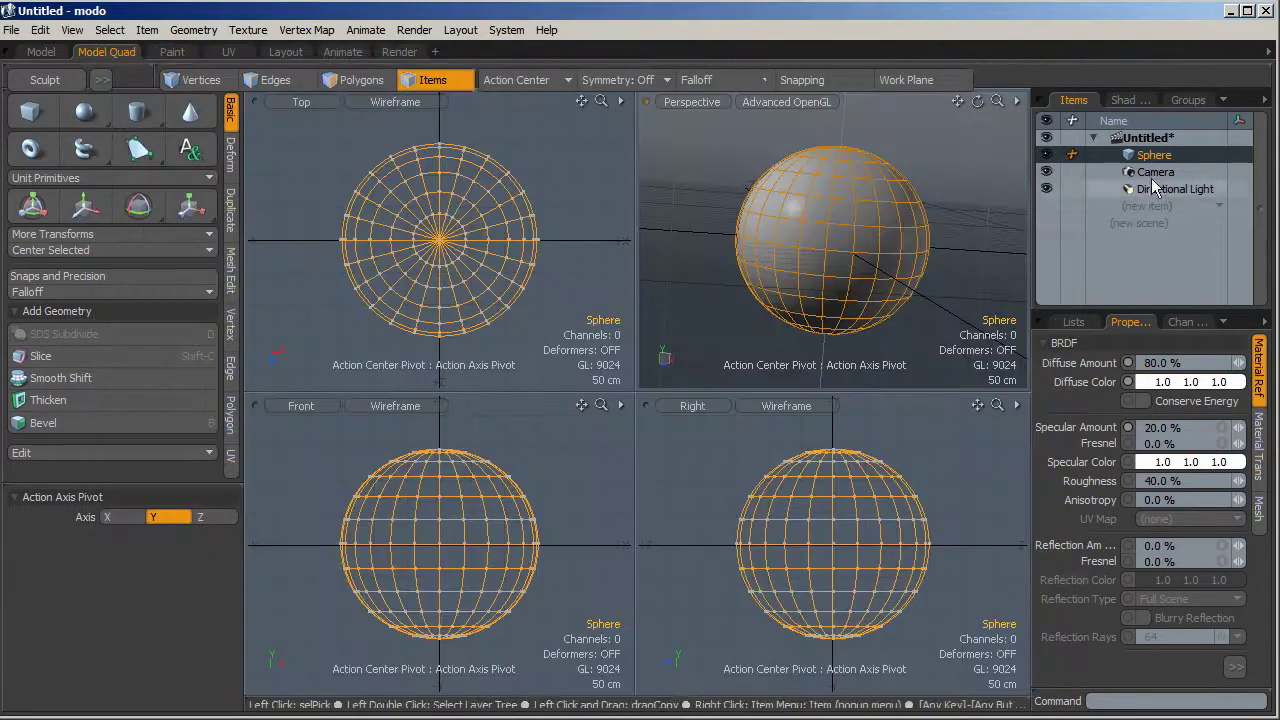
Set the environment material's type to 4 Color Gradient in the shader tree
click(1130, 100)
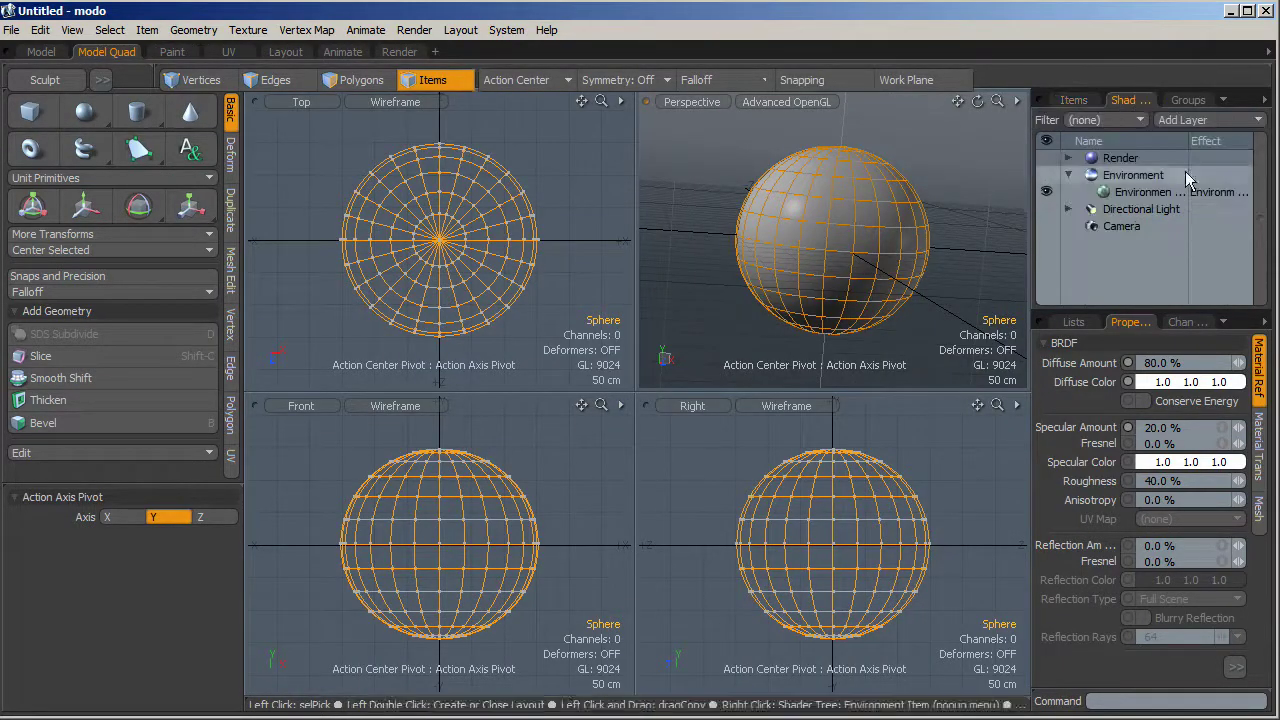
click(1132, 193)
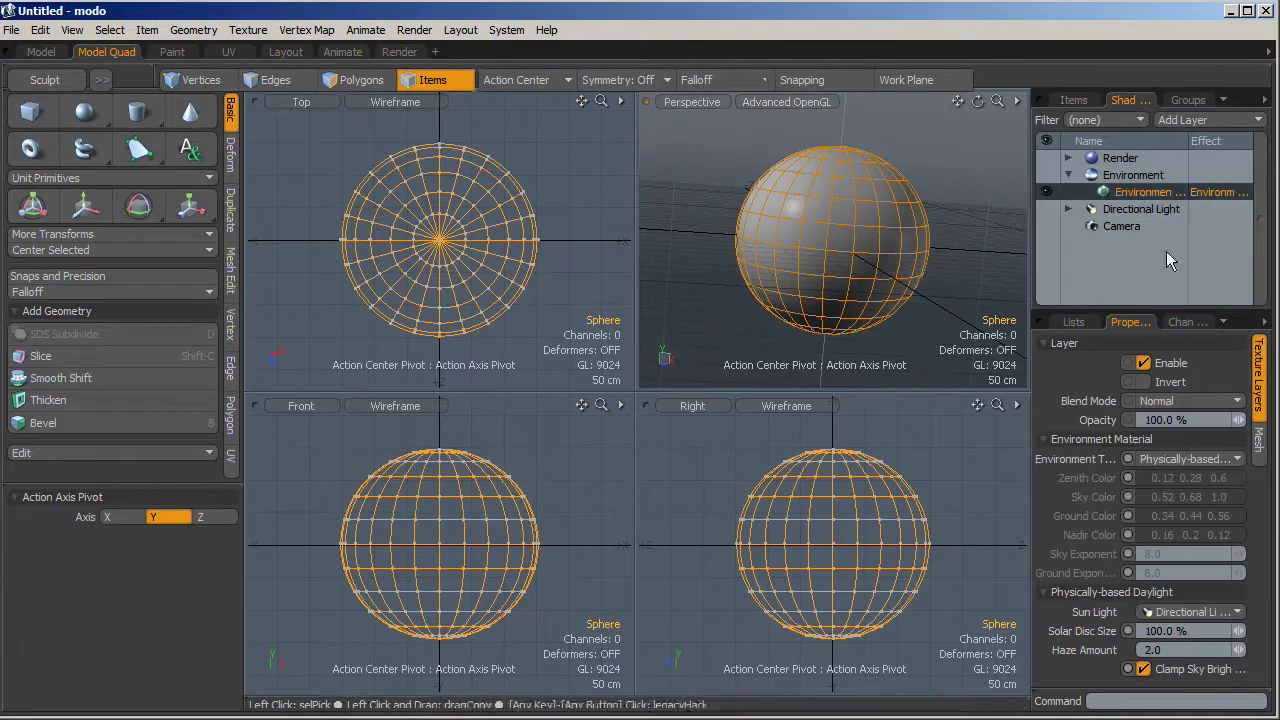
click(1235, 460)
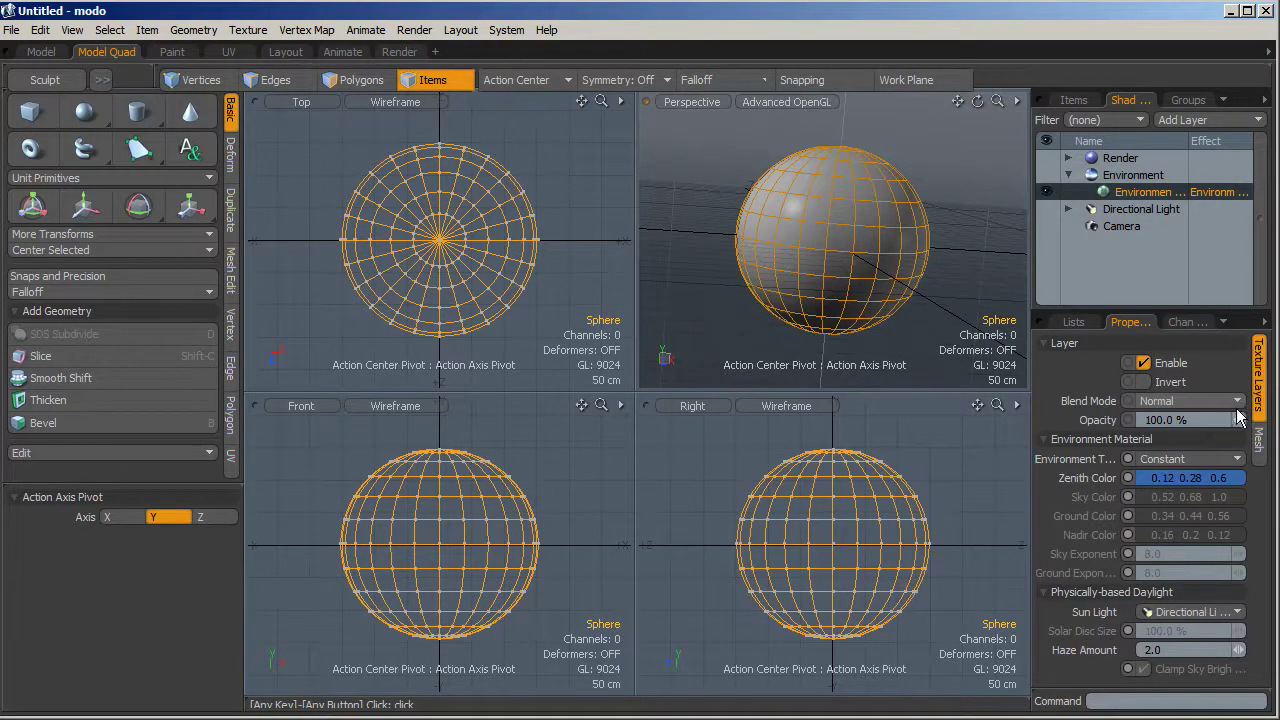
click(1237, 458)
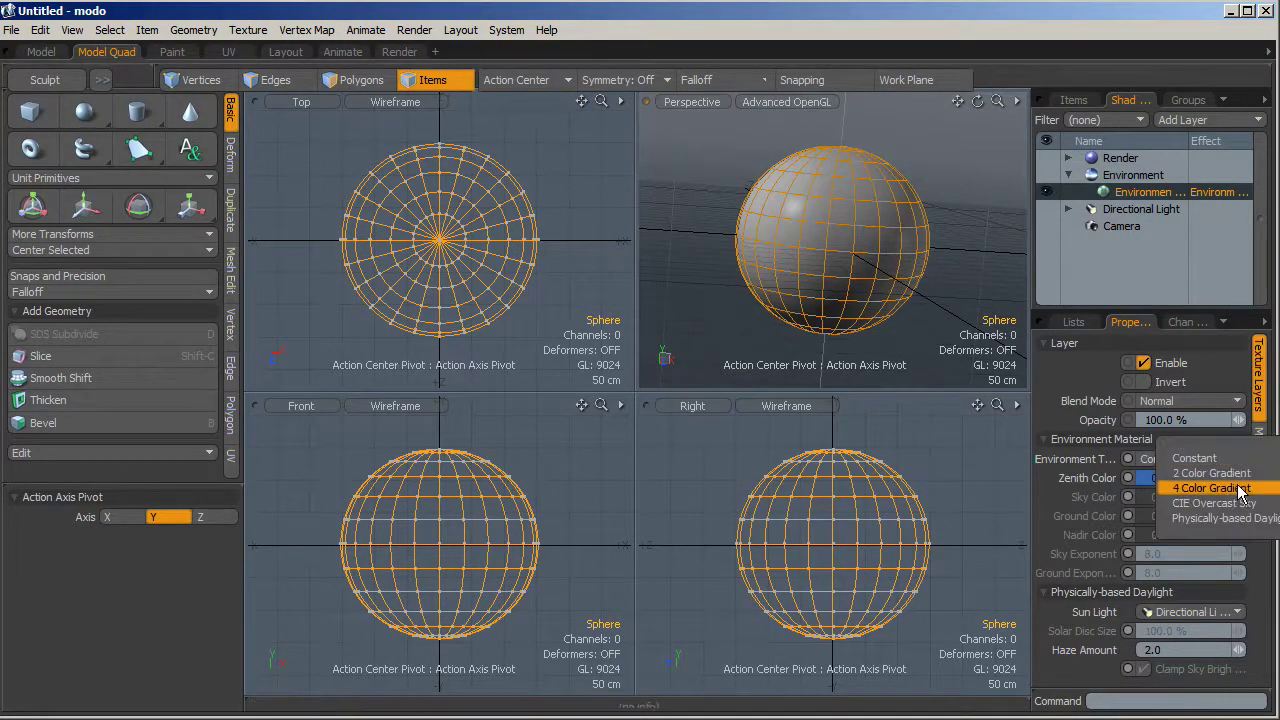
click(1238, 488)
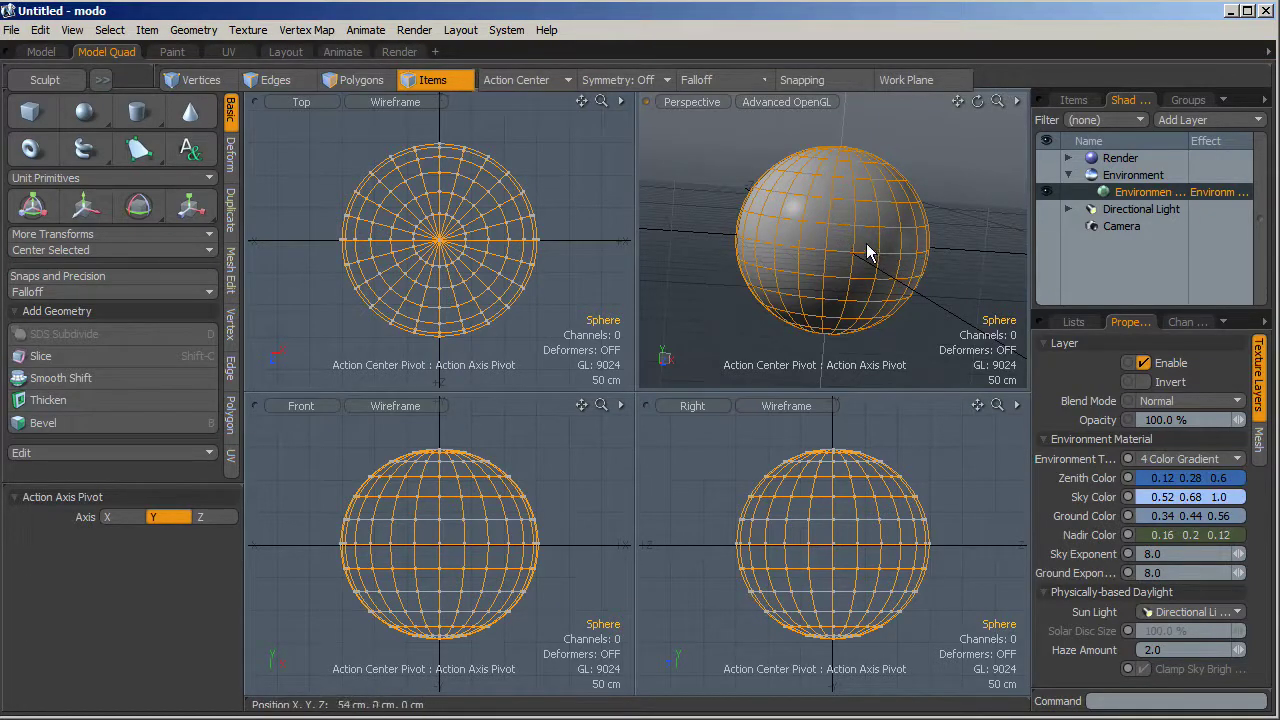
Switch to the Render layout and bring the camera closer so the sphere fills more of the frame
click(390, 53)
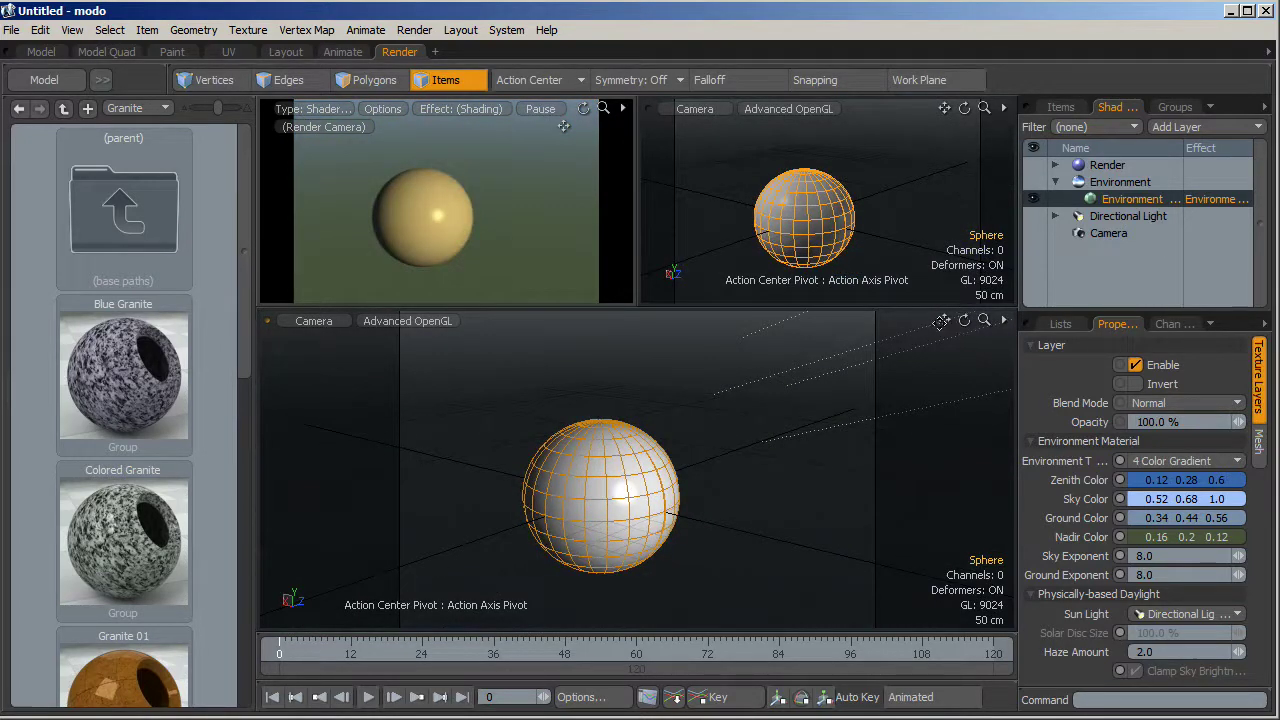
drag(984, 320, 944, 320)
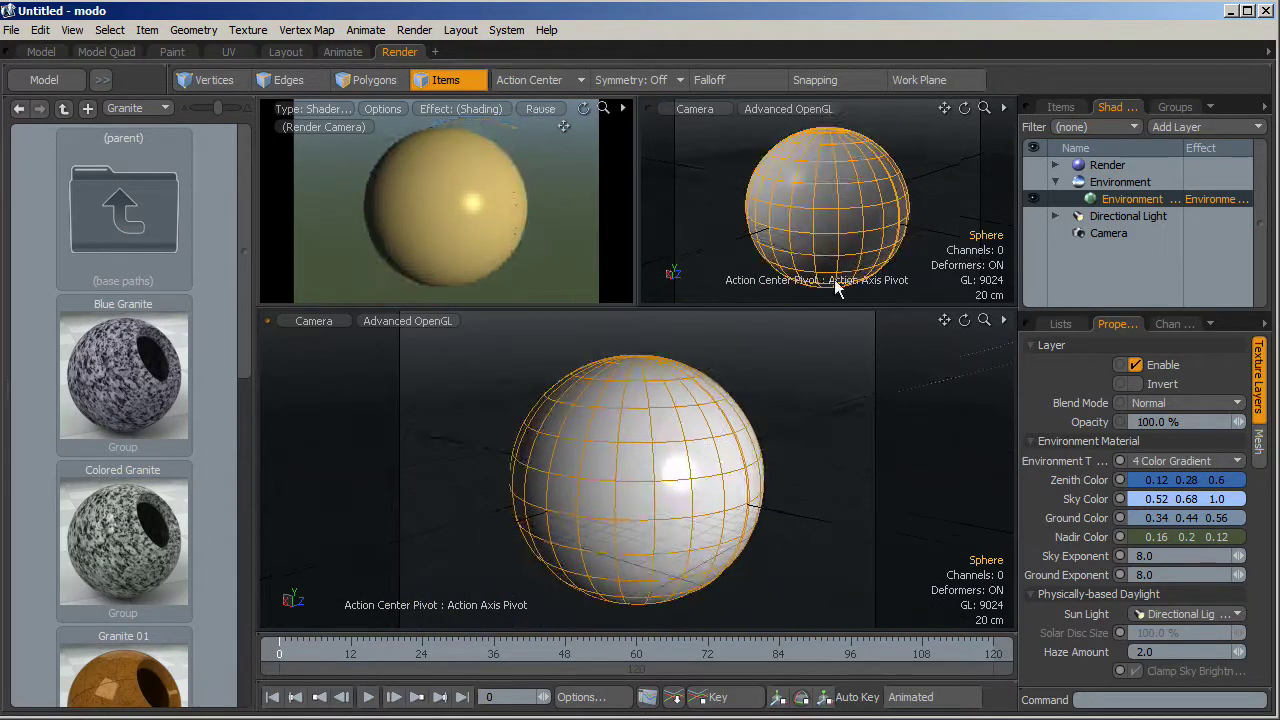
Open the Material Editor with a slightly shorter render preview and collapse the Environment group in its shader tree
click(250, 30)
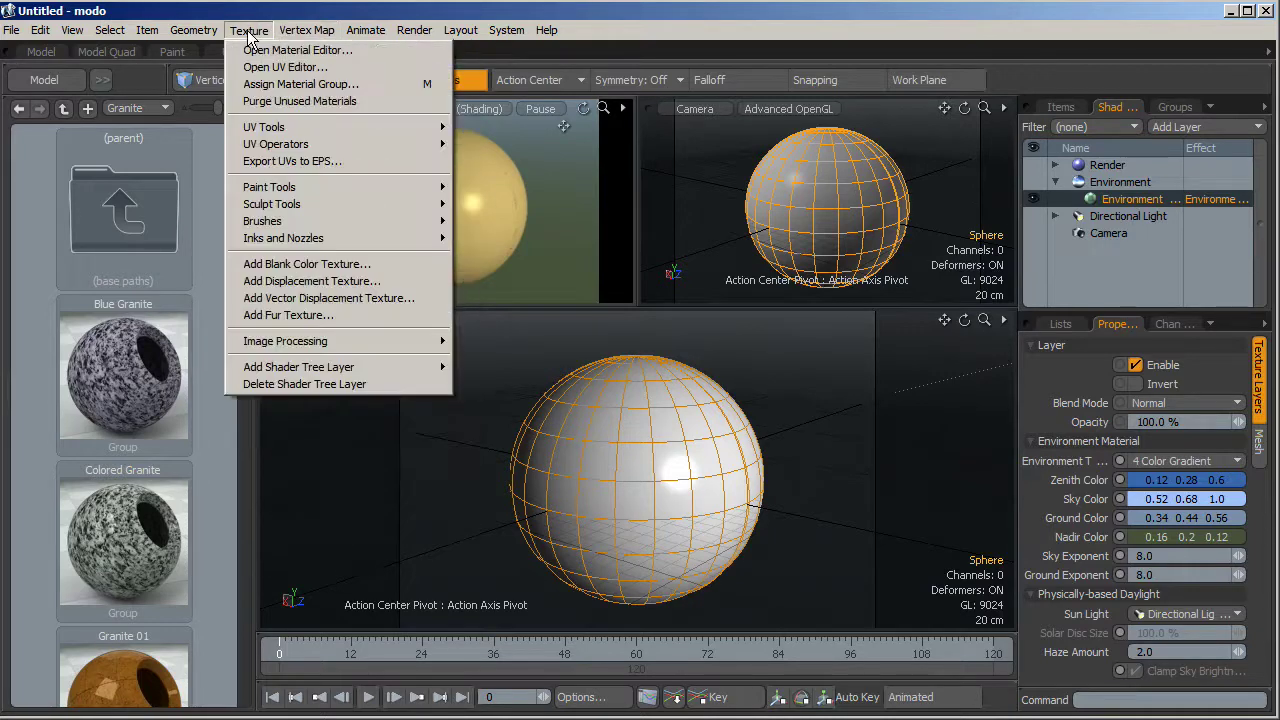
click(262, 50)
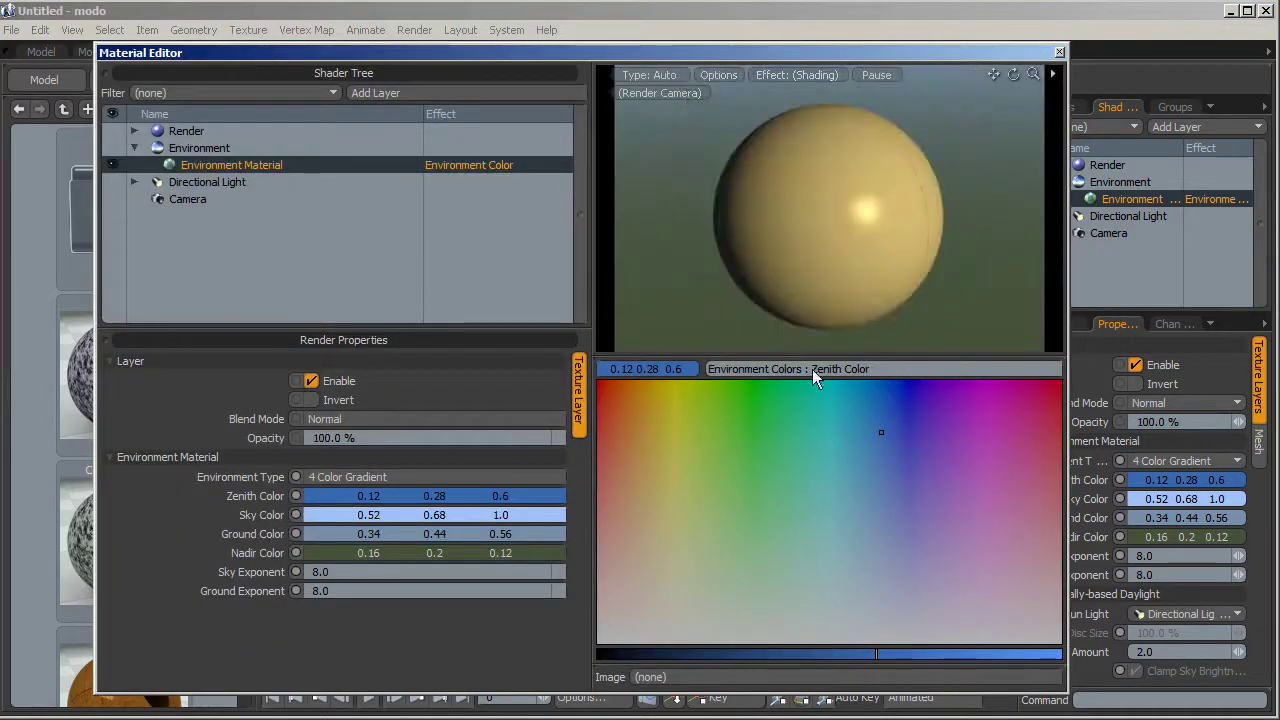
drag(754, 353, 754, 327)
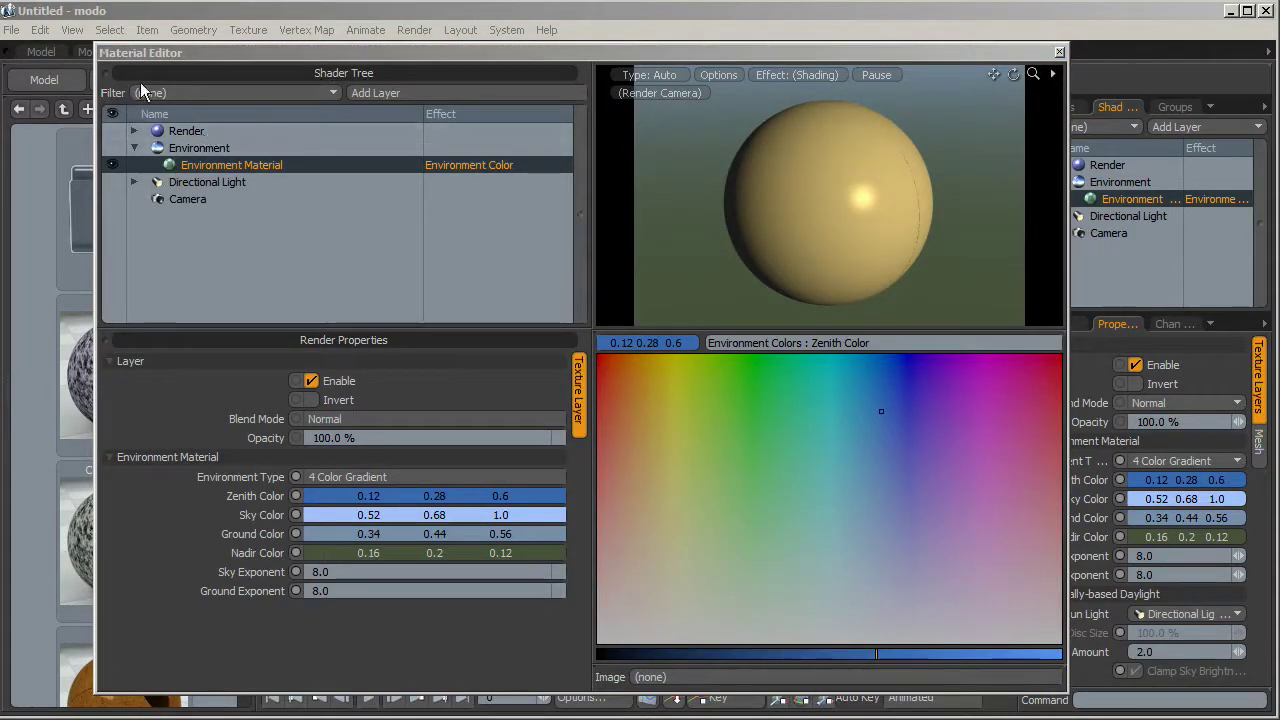
click(136, 148)
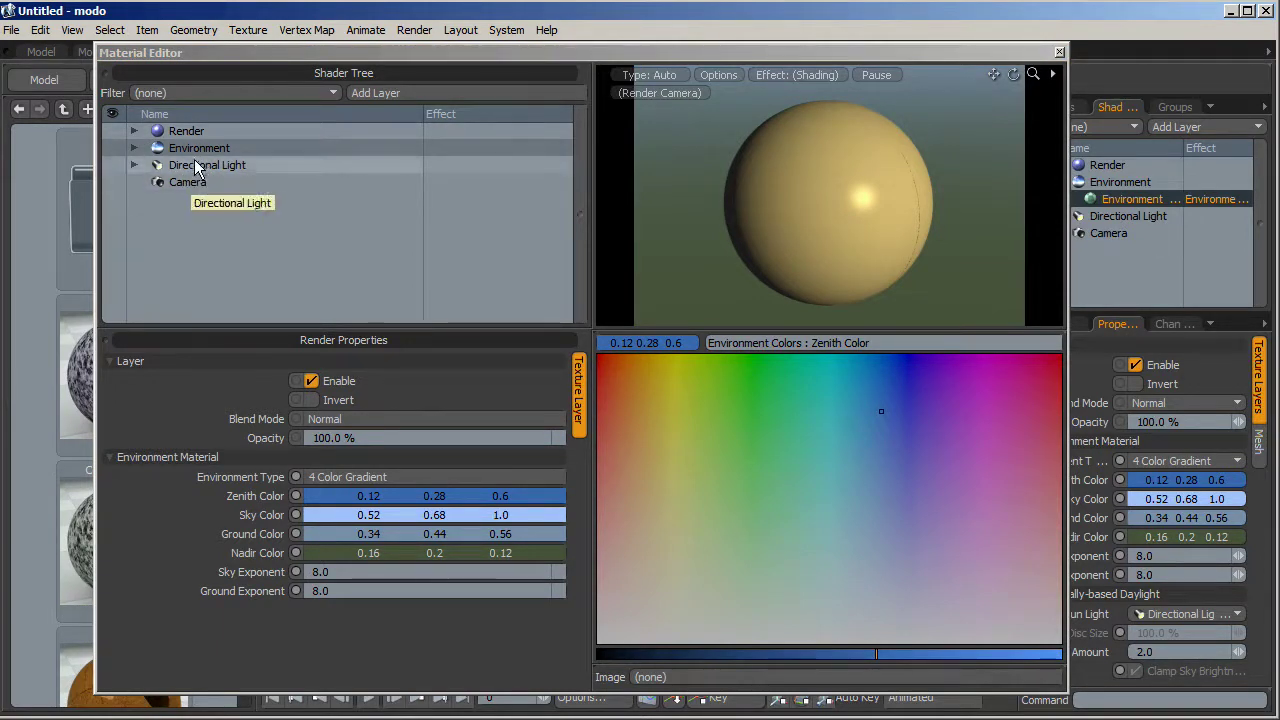
Expand the Render group in the shader tree, then select and expand the Matr: Wood material group
click(134, 131)
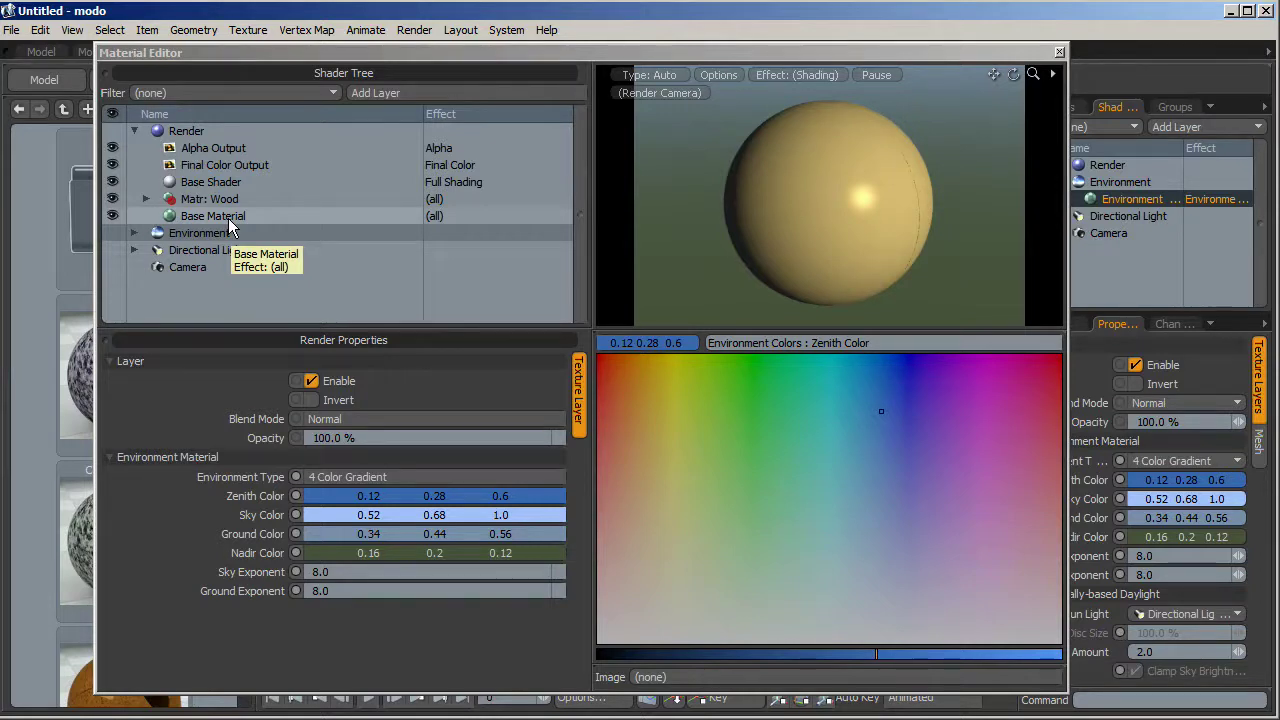
click(205, 198)
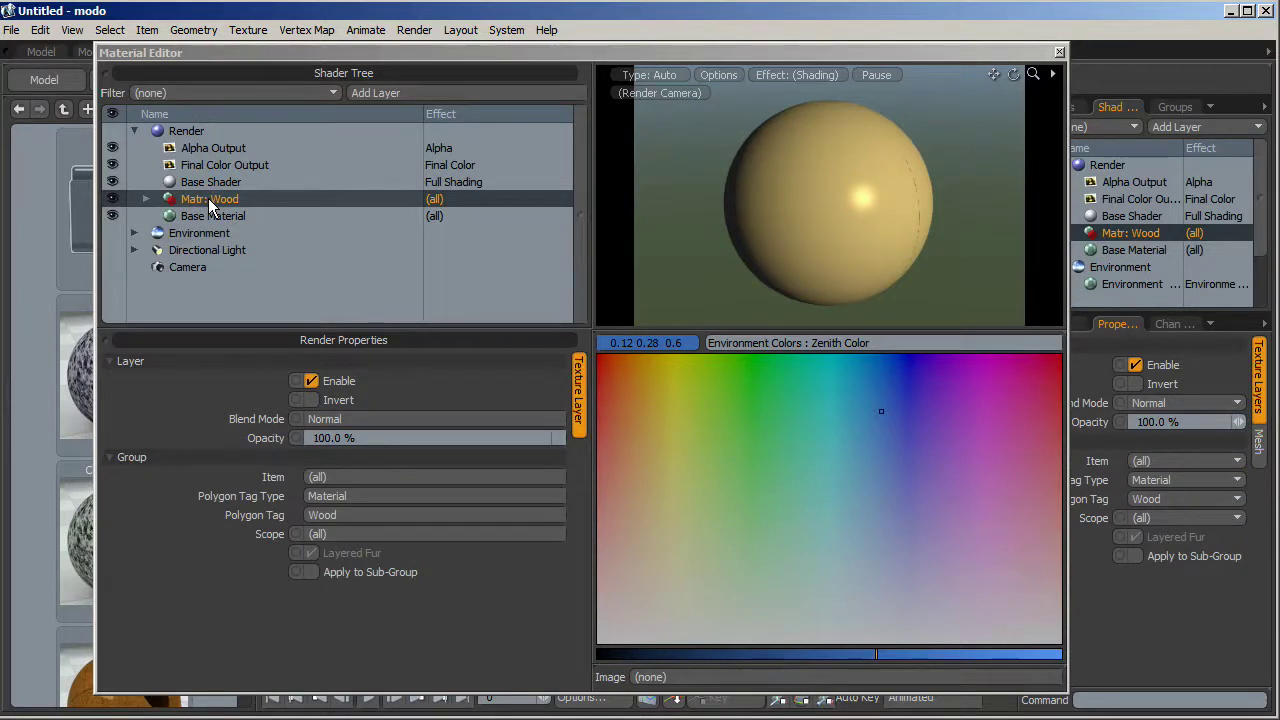
click(146, 199)
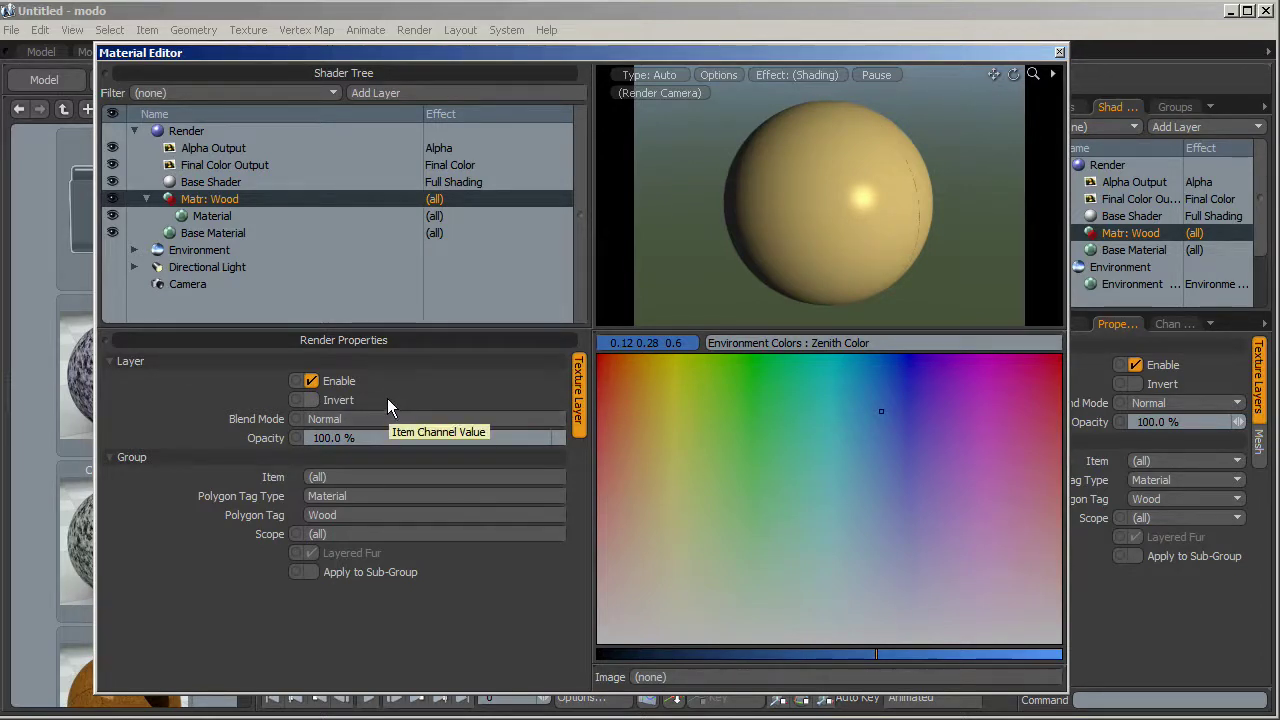
Toggle the Matr: Wood group's Enable and Invert options and back again, and view the available blend modes
click(310, 383)
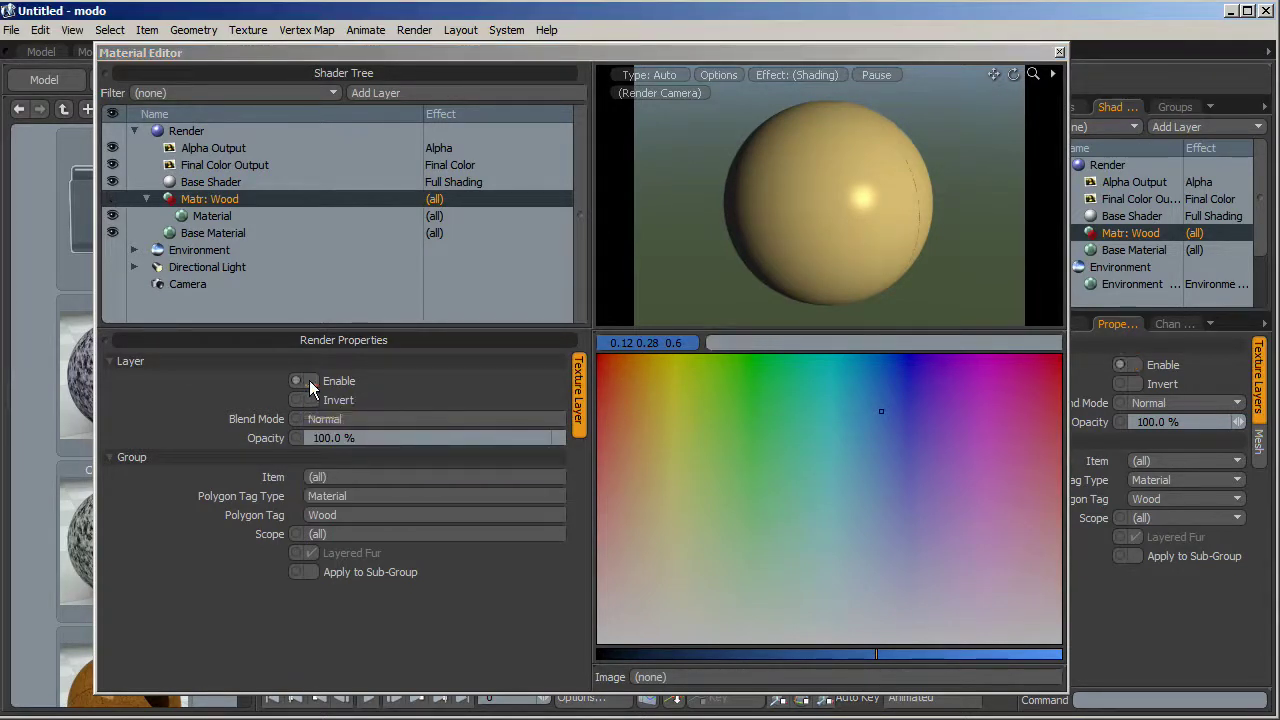
click(310, 383)
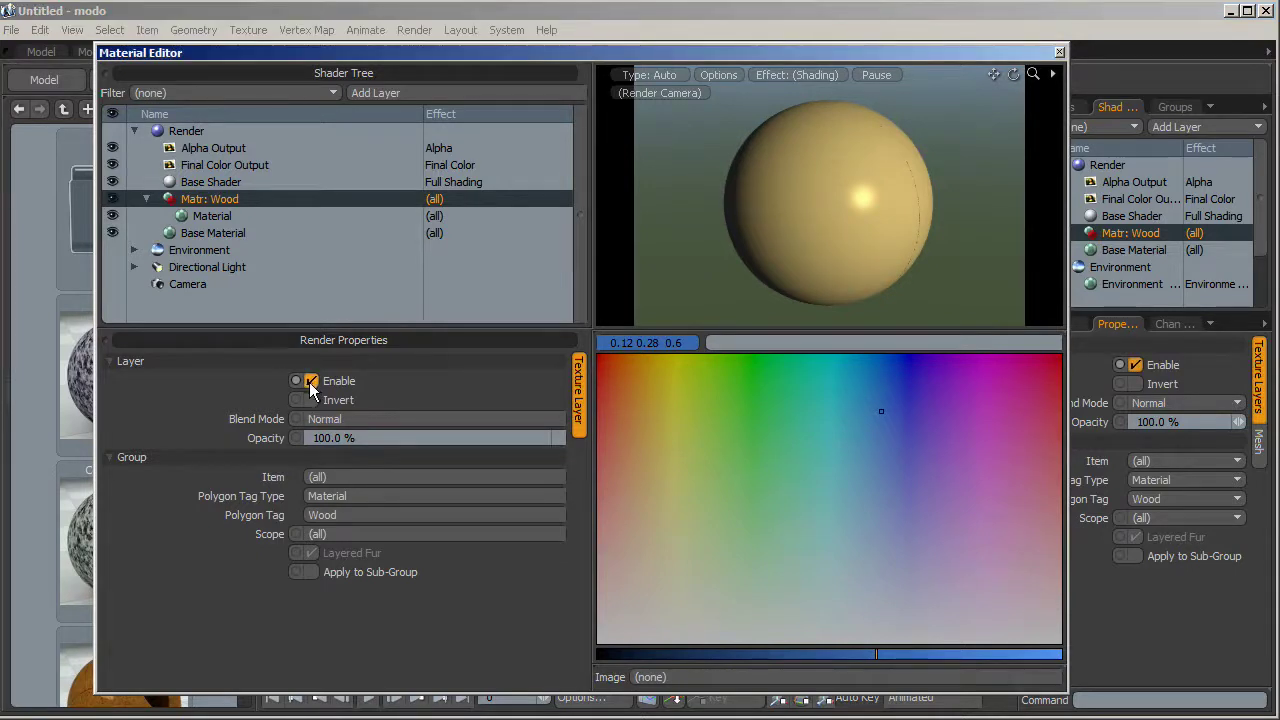
click(313, 402)
click(313, 402)
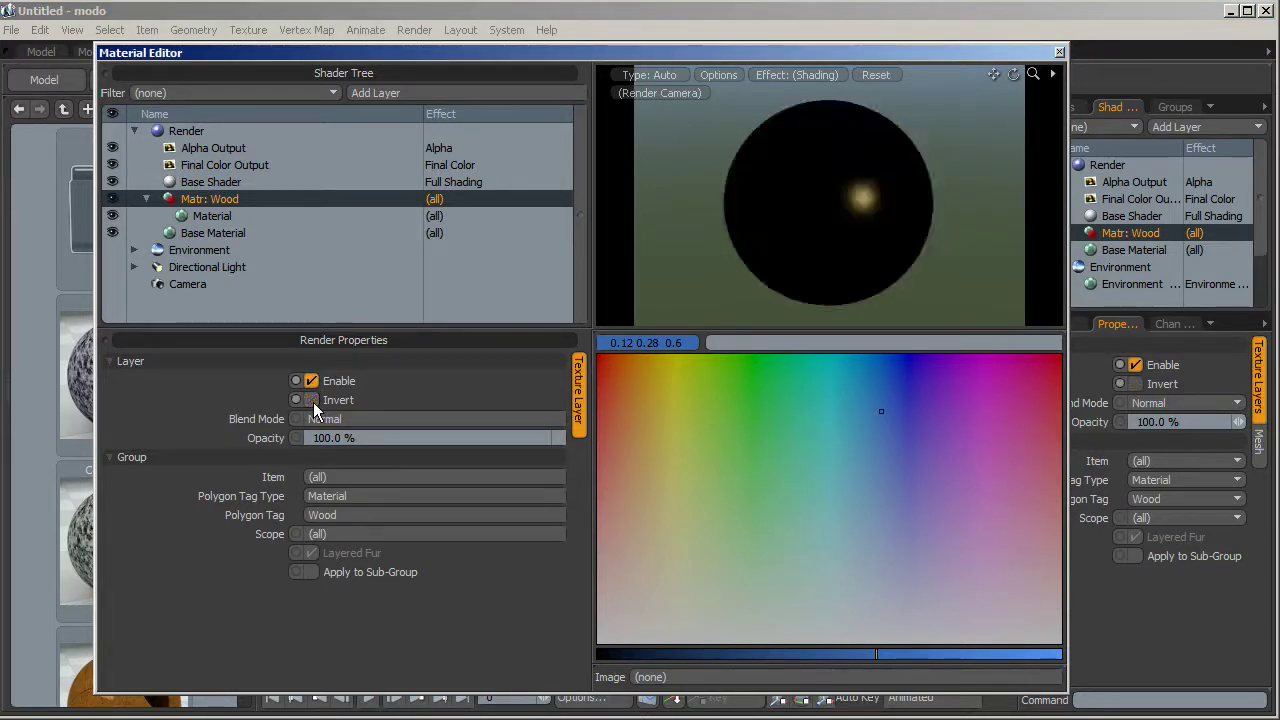
click(423, 417)
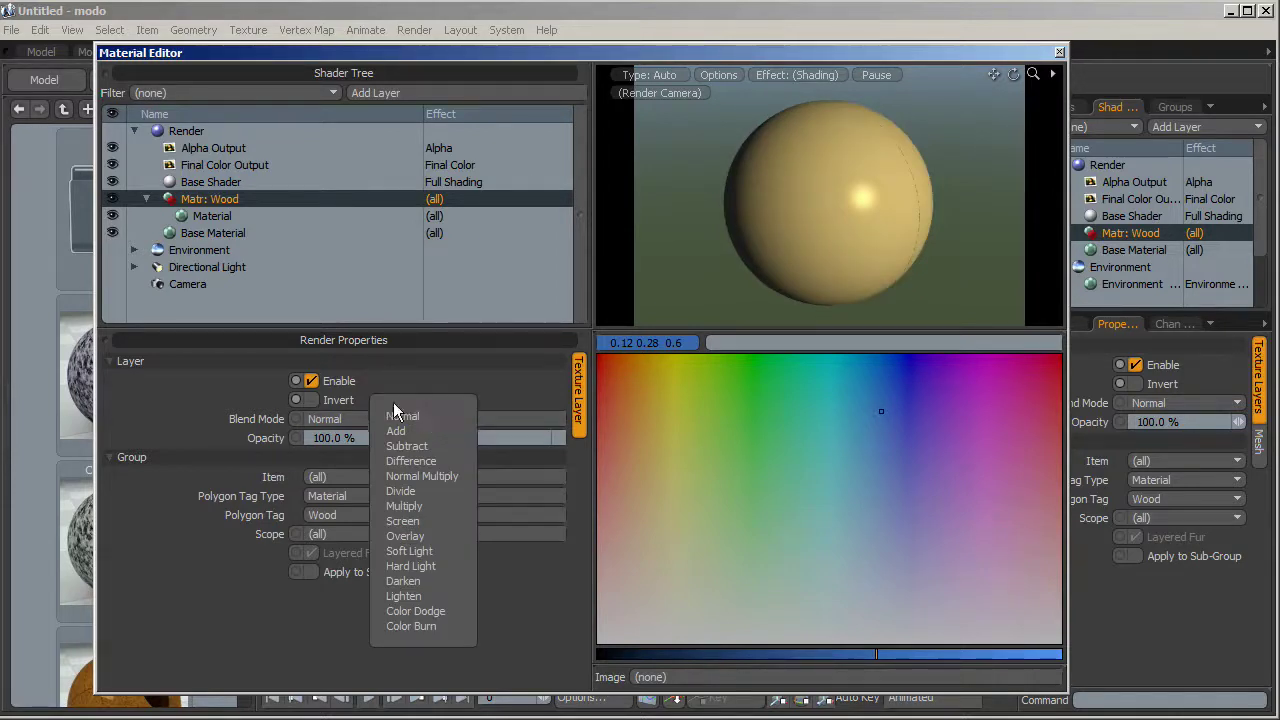
click(247, 389)
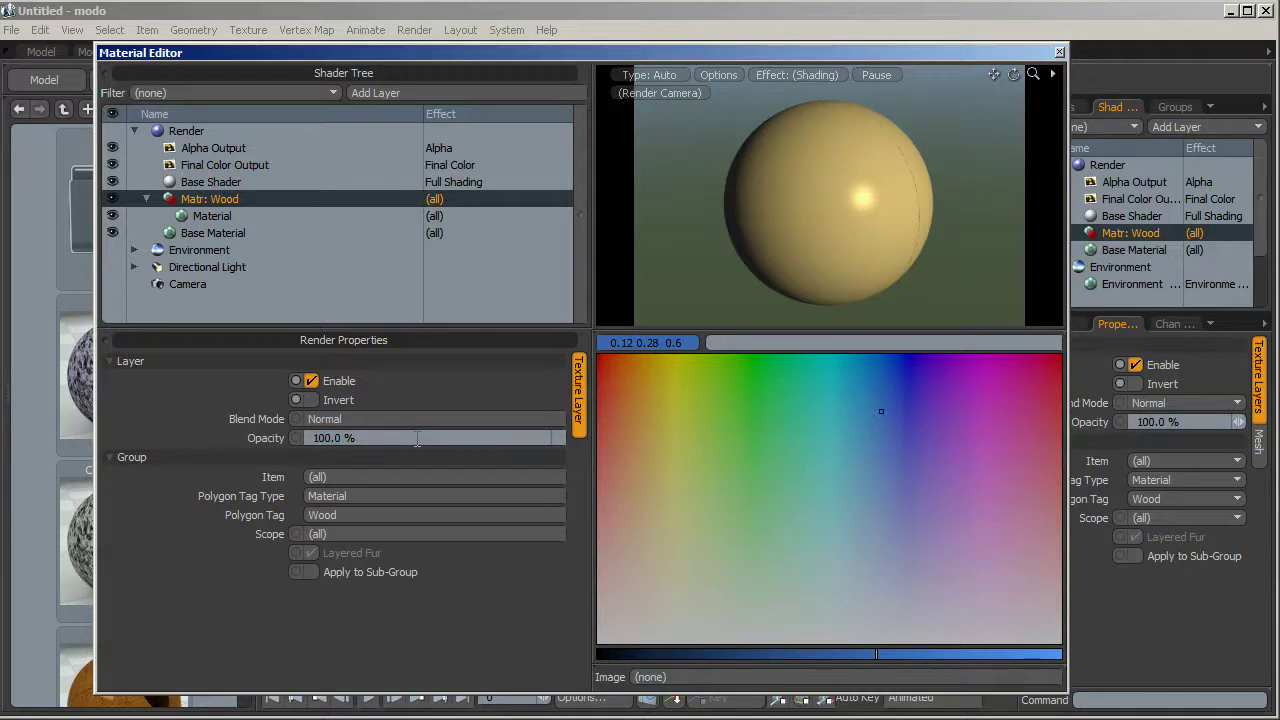
Try the Matr: Wood group at 50% opacity and restore it to 100%
double_click(394, 444)
text(50)
key(Return)
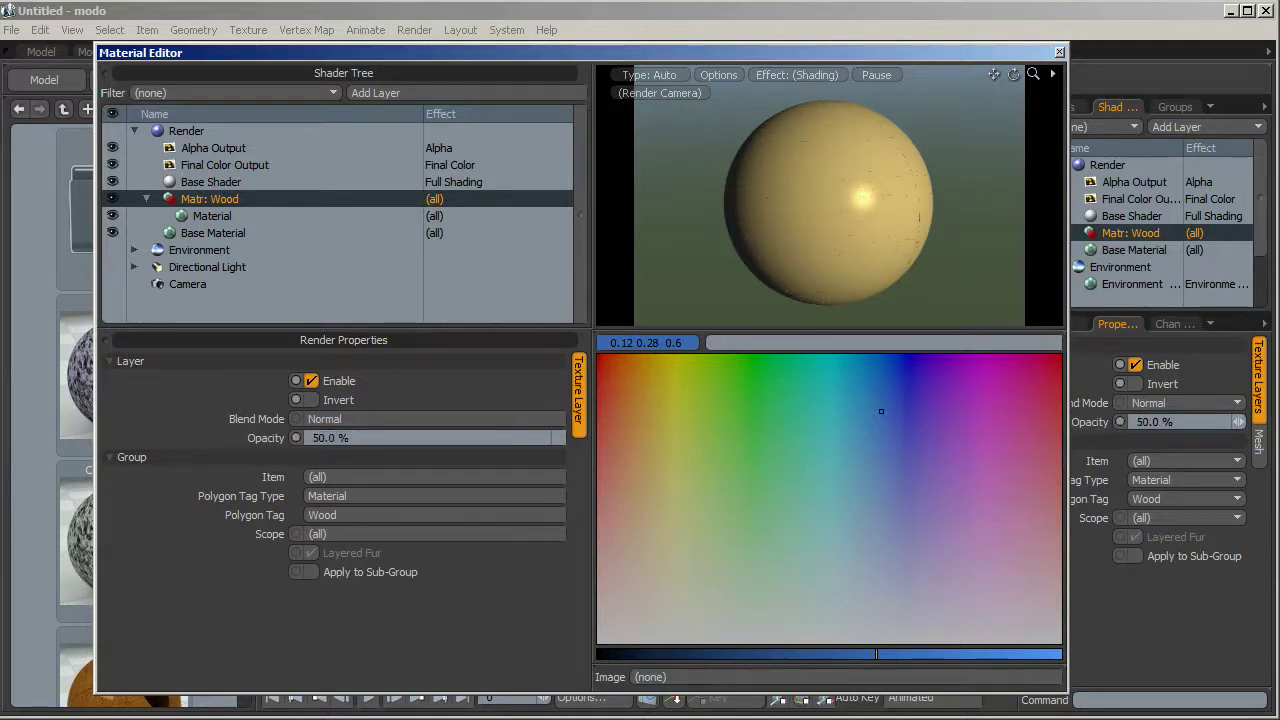
double_click(360, 437)
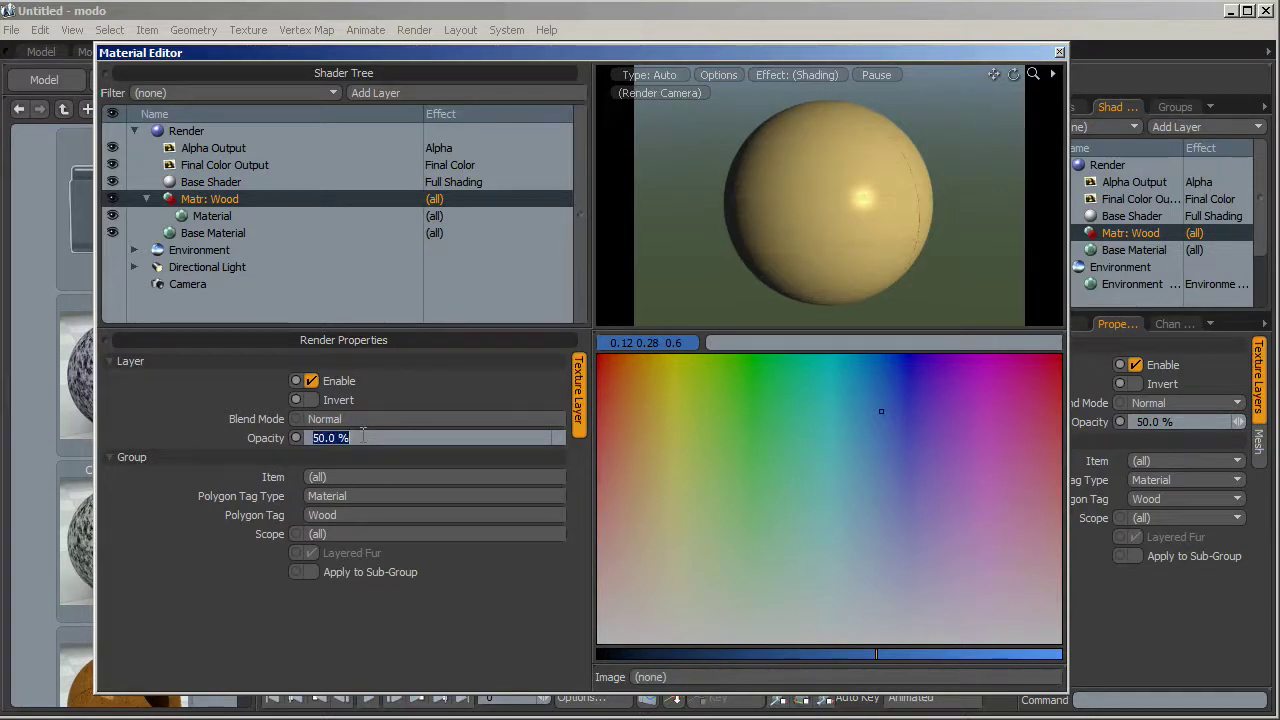
text(100)
key(Return)
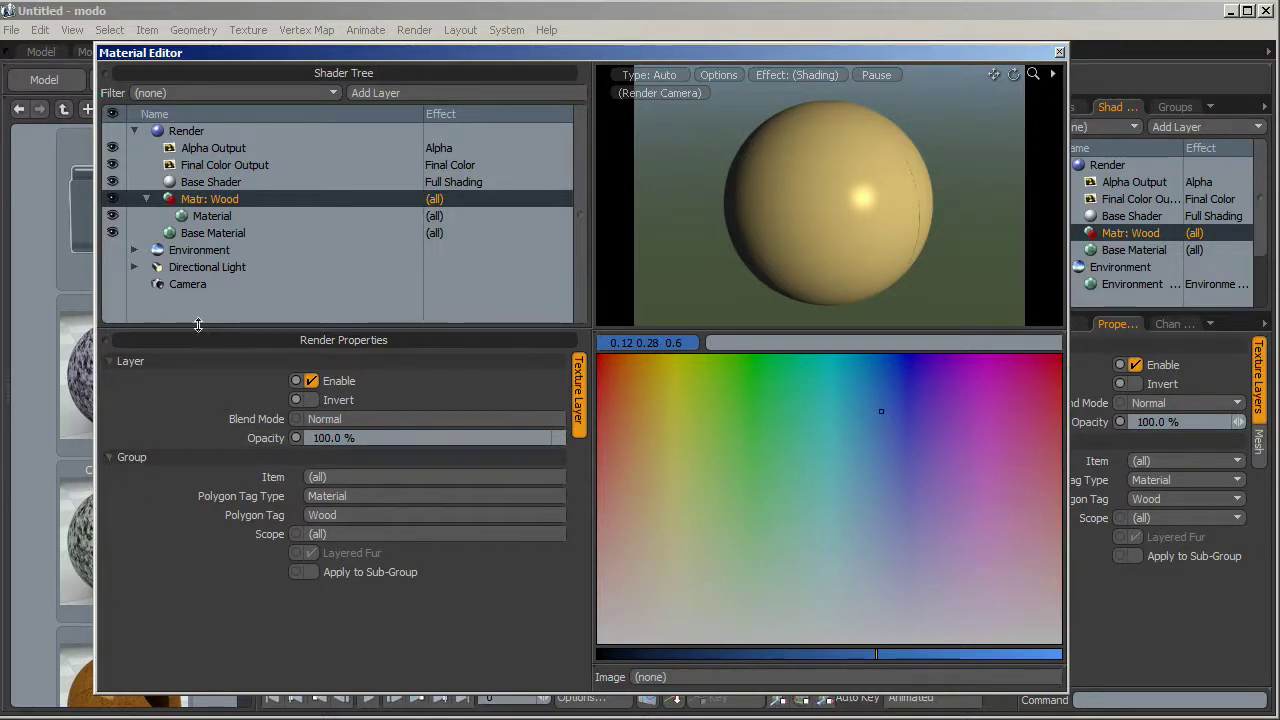
Set the diffuse color of the Material layer in the Matr: Wood group to dark brown (0.36, 0.23, 0.06)
click(208, 215)
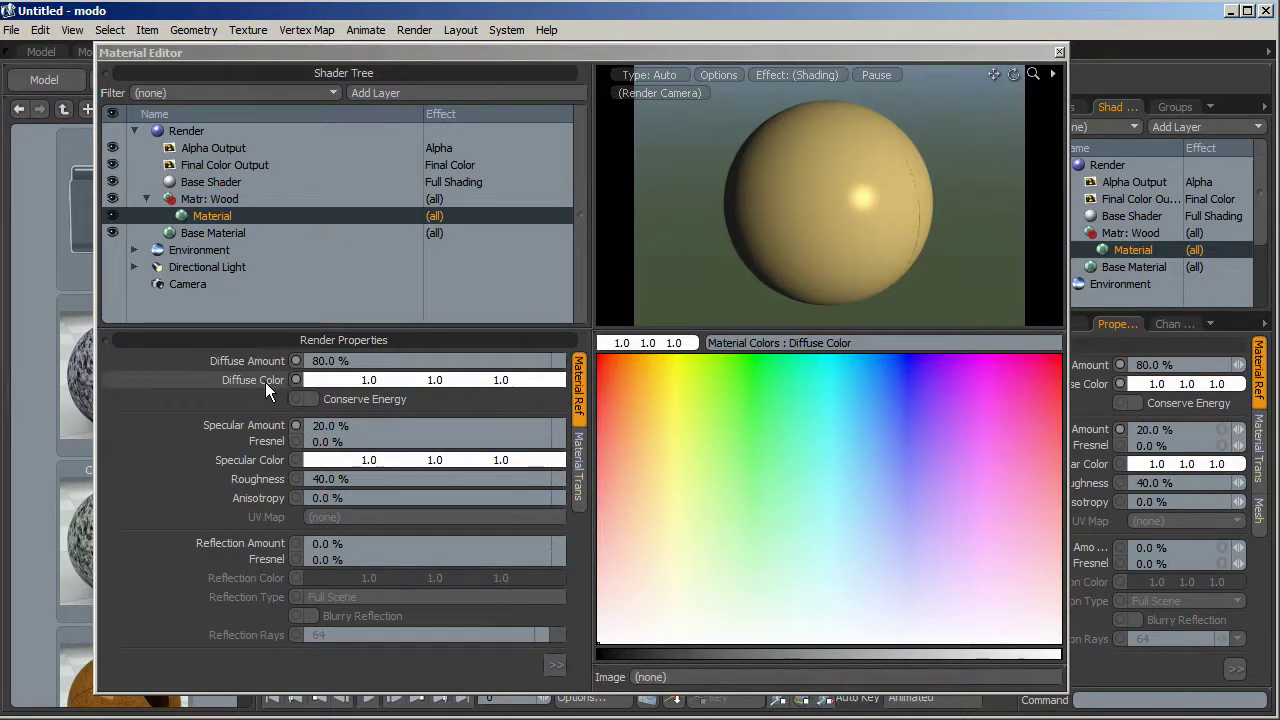
click(559, 381)
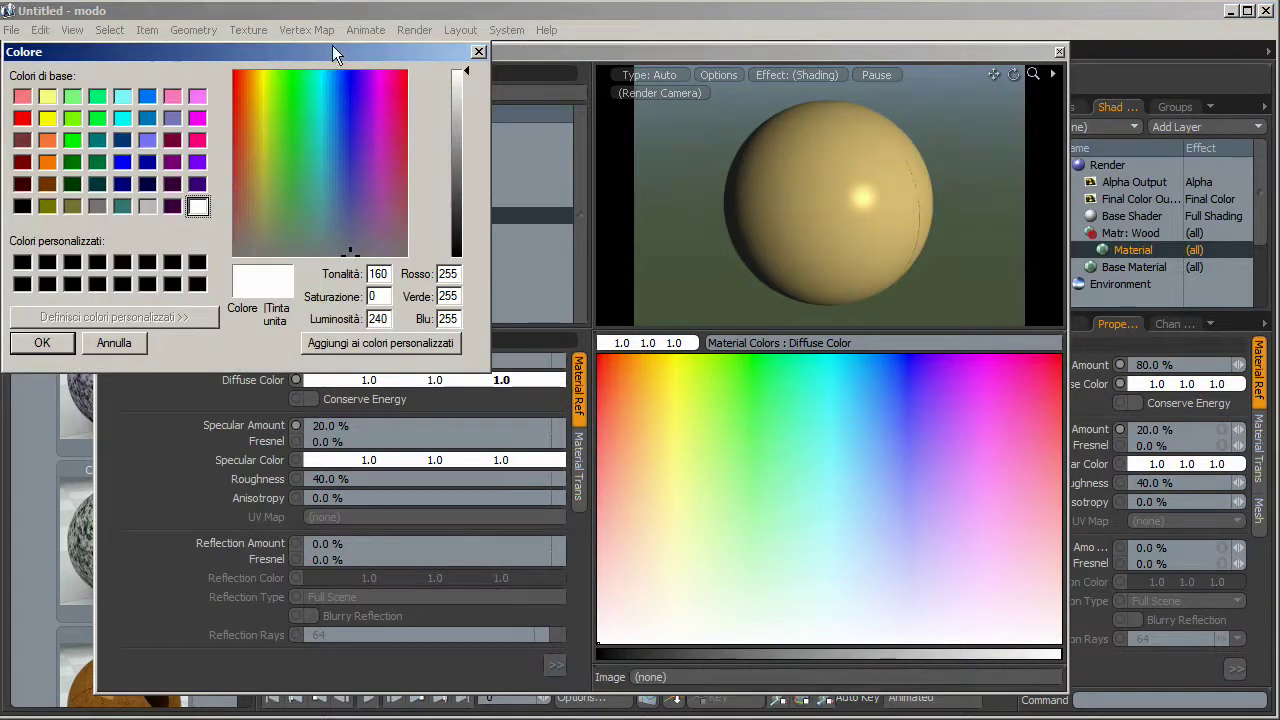
drag(337, 55, 533, 109)
drag(443, 177, 442, 180)
drag(656, 173, 656, 271)
click(447, 189)
click(257, 393)
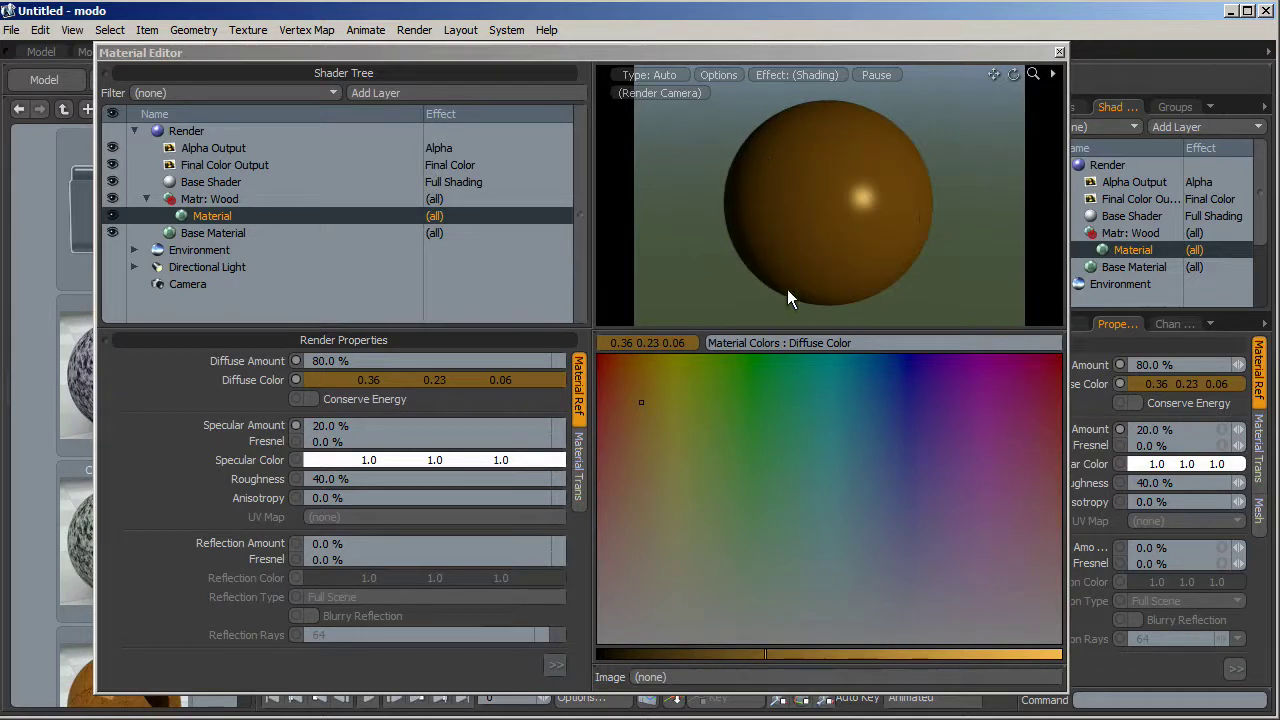
Adjust the wood material's shading to 100% Diffuse Amount, 12% Specular Amount and 86.5% Roughness
drag(648, 51, 675, 44)
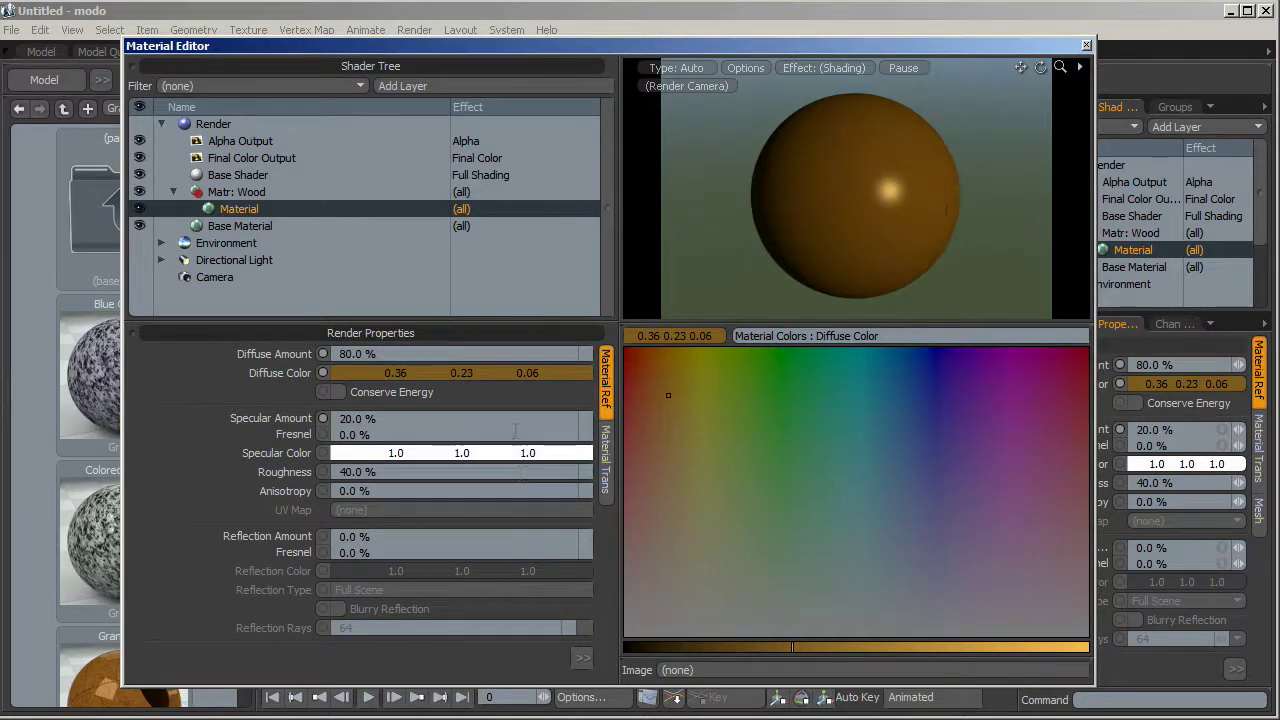
drag(600, 355, 602, 354)
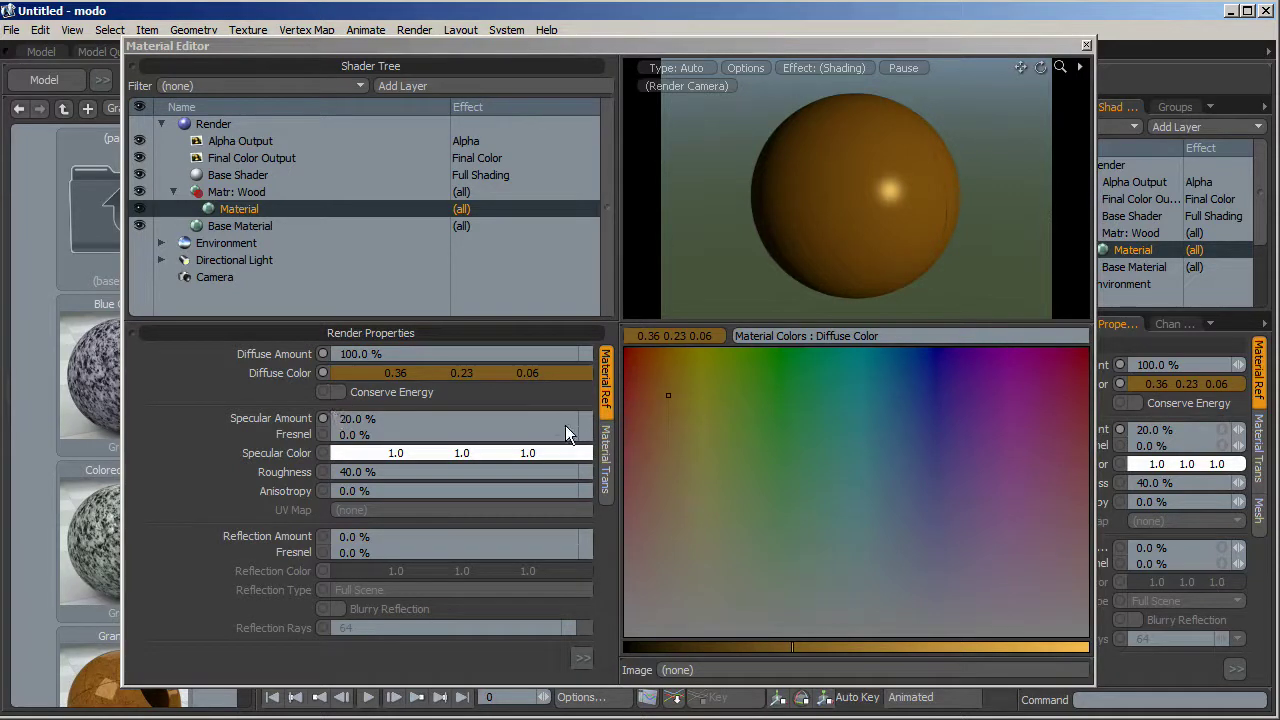
mouse_move(590, 425)
mouse_down()
mouse_move(560, 425)
mouse_move(590, 425)
mouse_up()
mouse_move(360, 418)
mouse_down()
mouse_move(380, 418)
mouse_move(365, 418)
mouse_up()
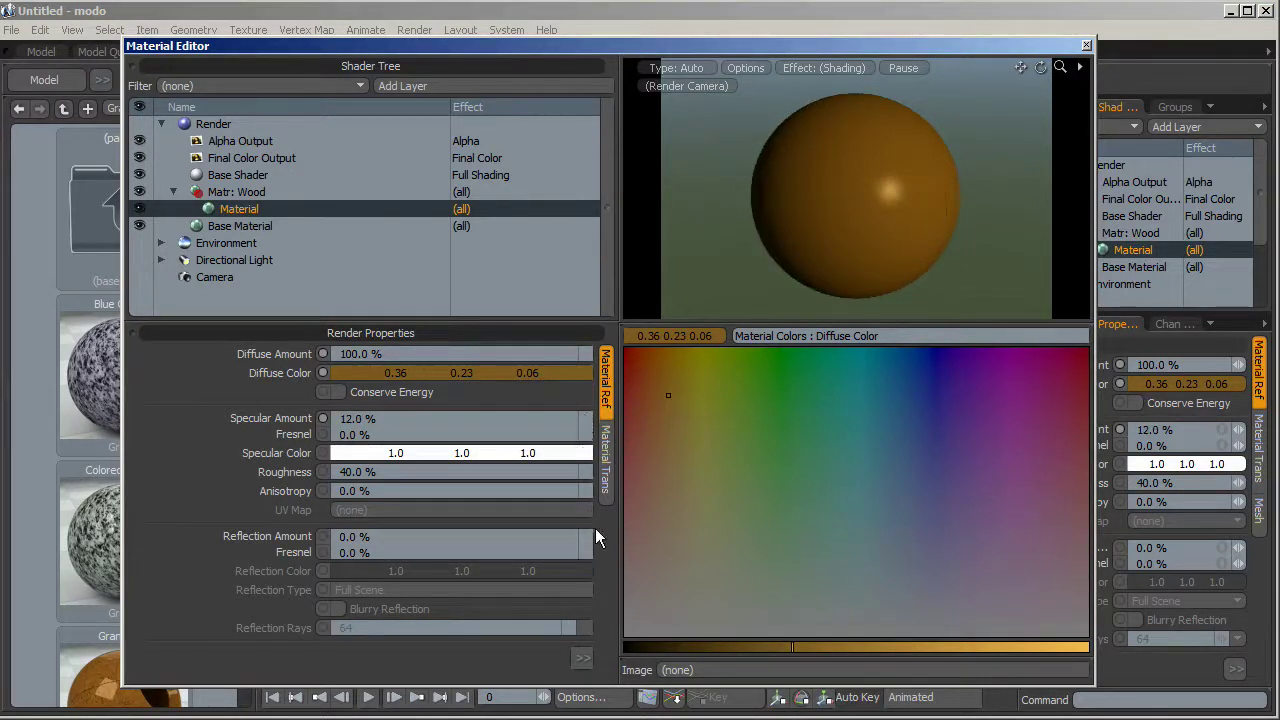
drag(587, 471, 633, 471)
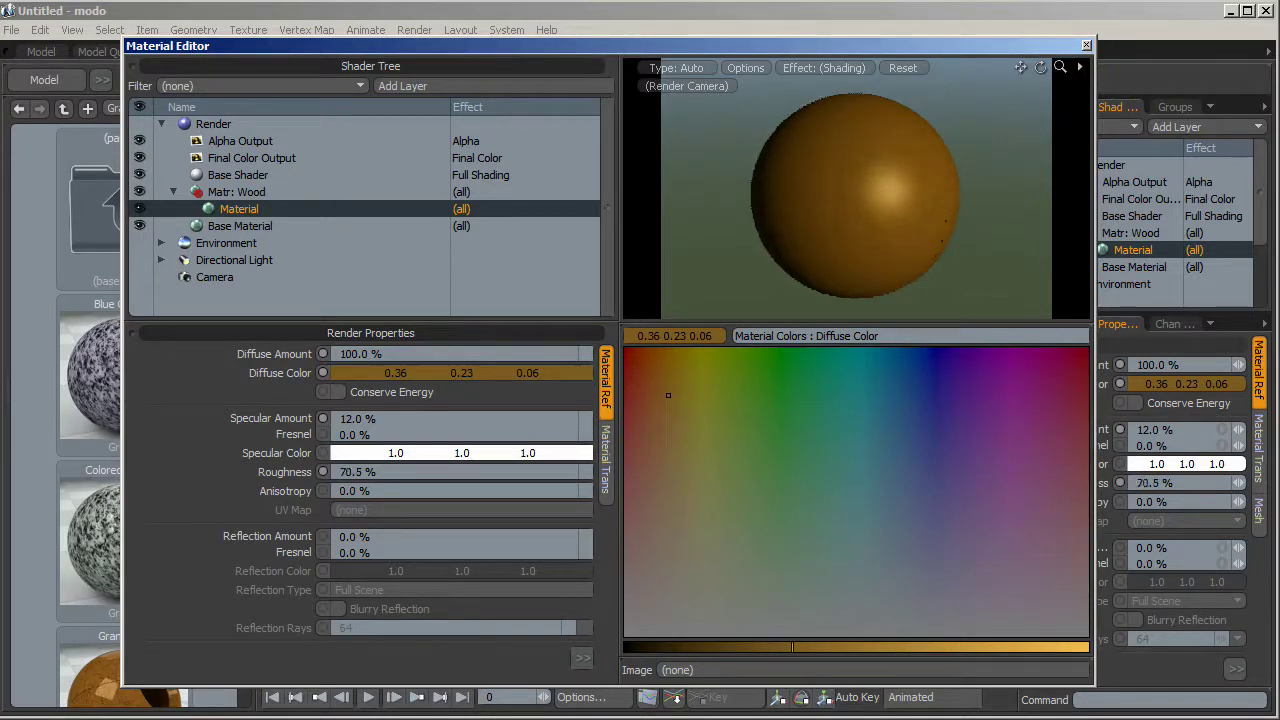
drag(633, 471, 630, 471)
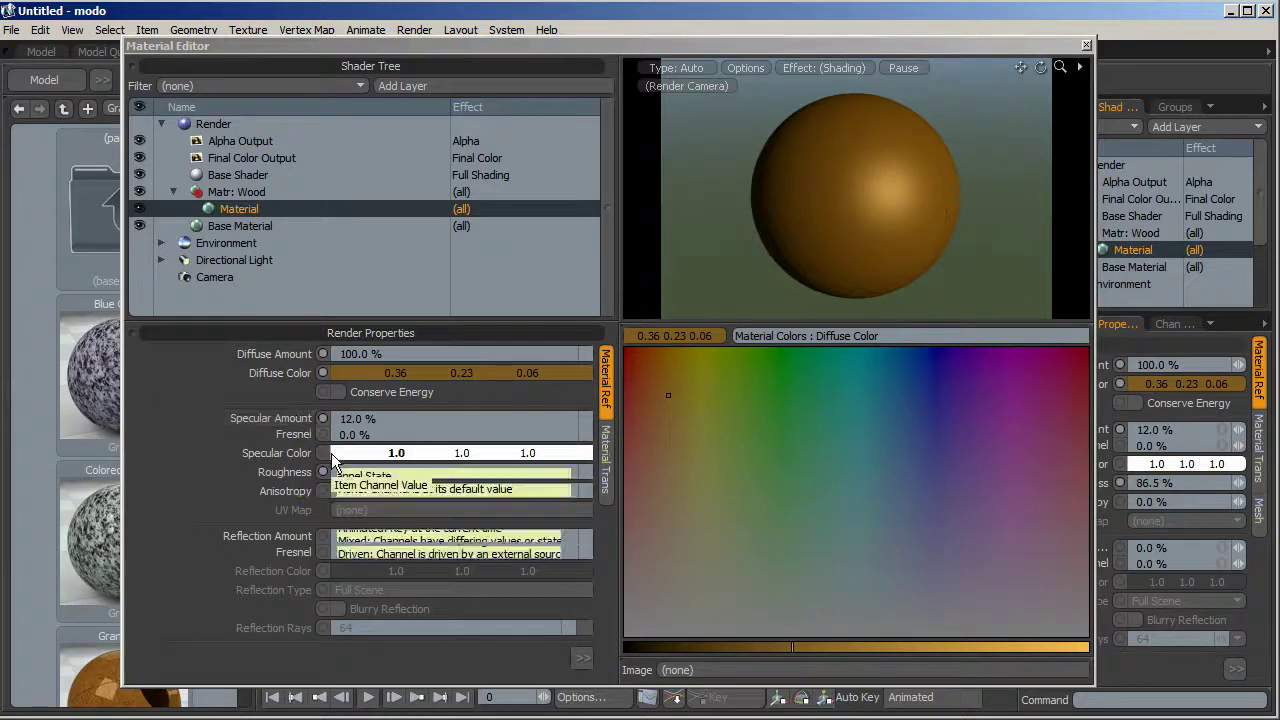
Set the wood material's specular color to a light golden yellow (0.99, 0.83, 0.37)
double_click(590, 452)
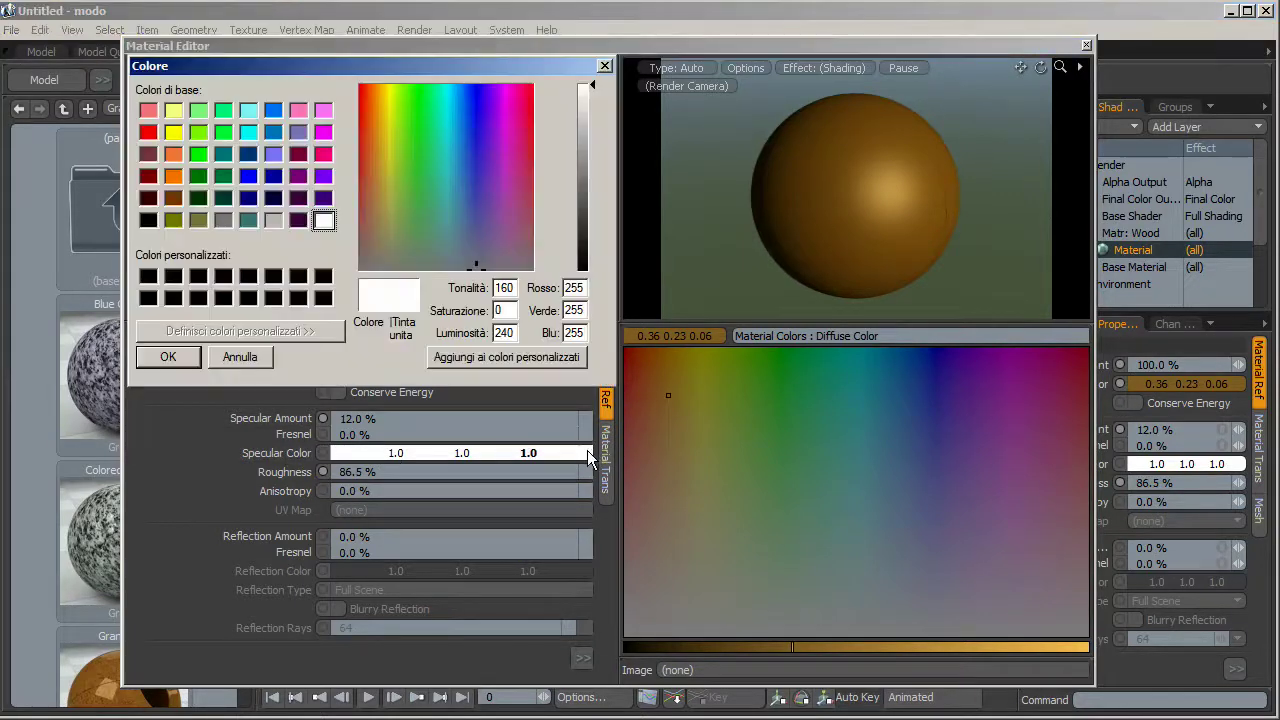
click(386, 90)
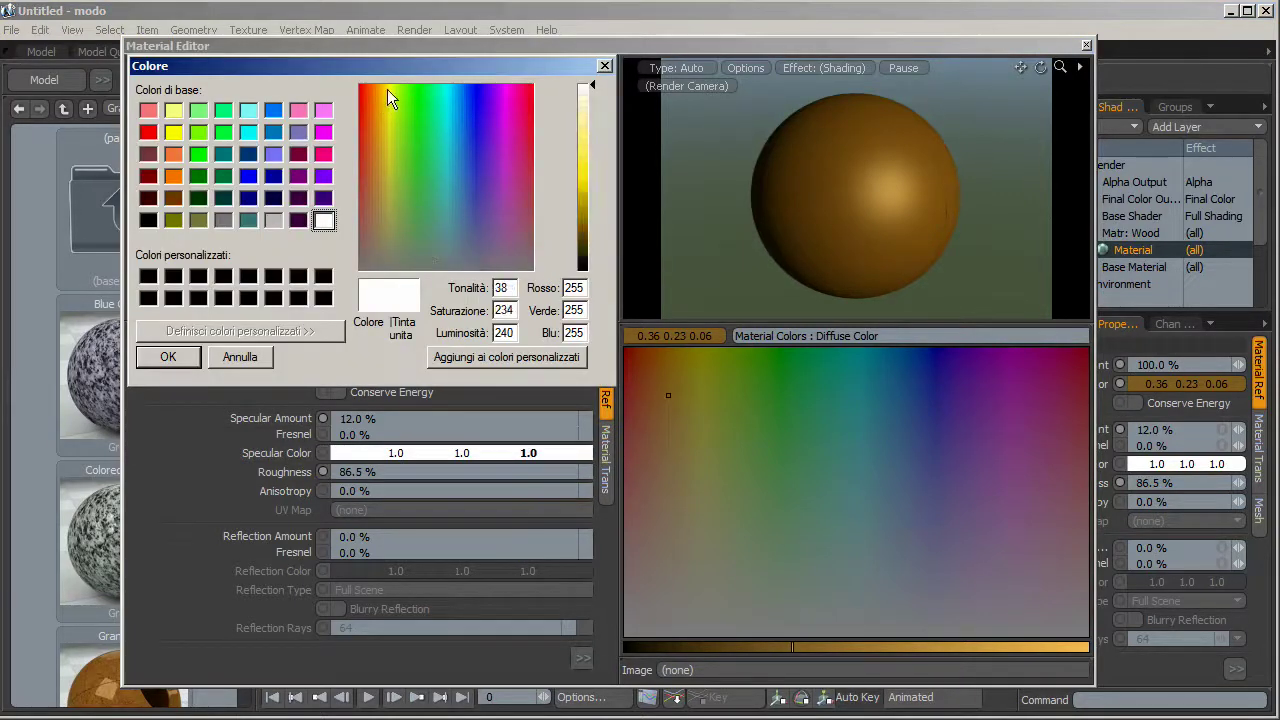
click(381, 88)
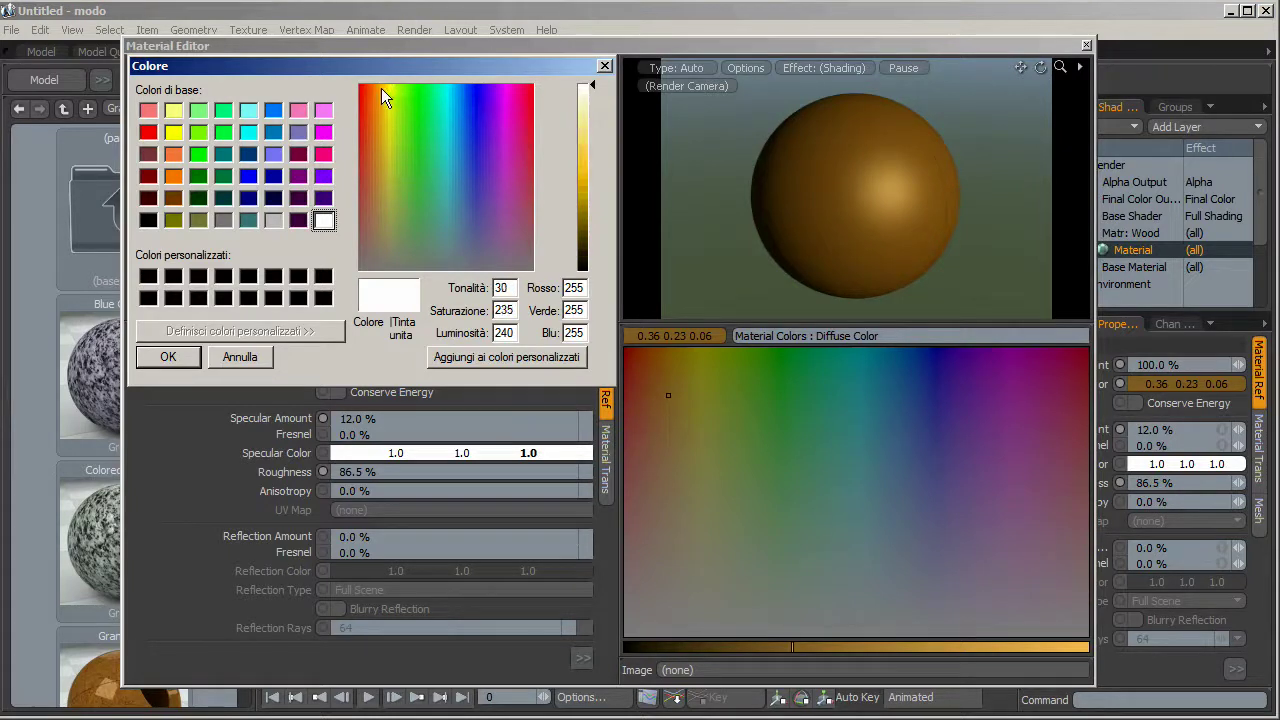
click(591, 123)
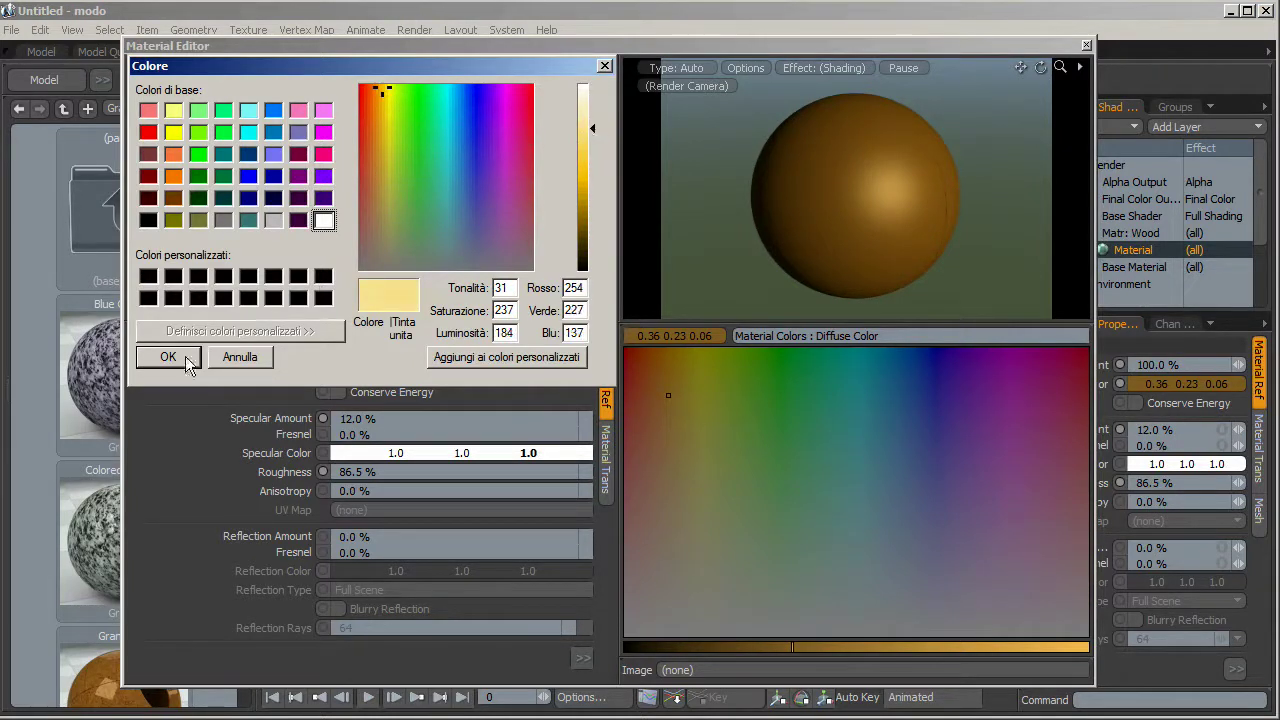
click(185, 356)
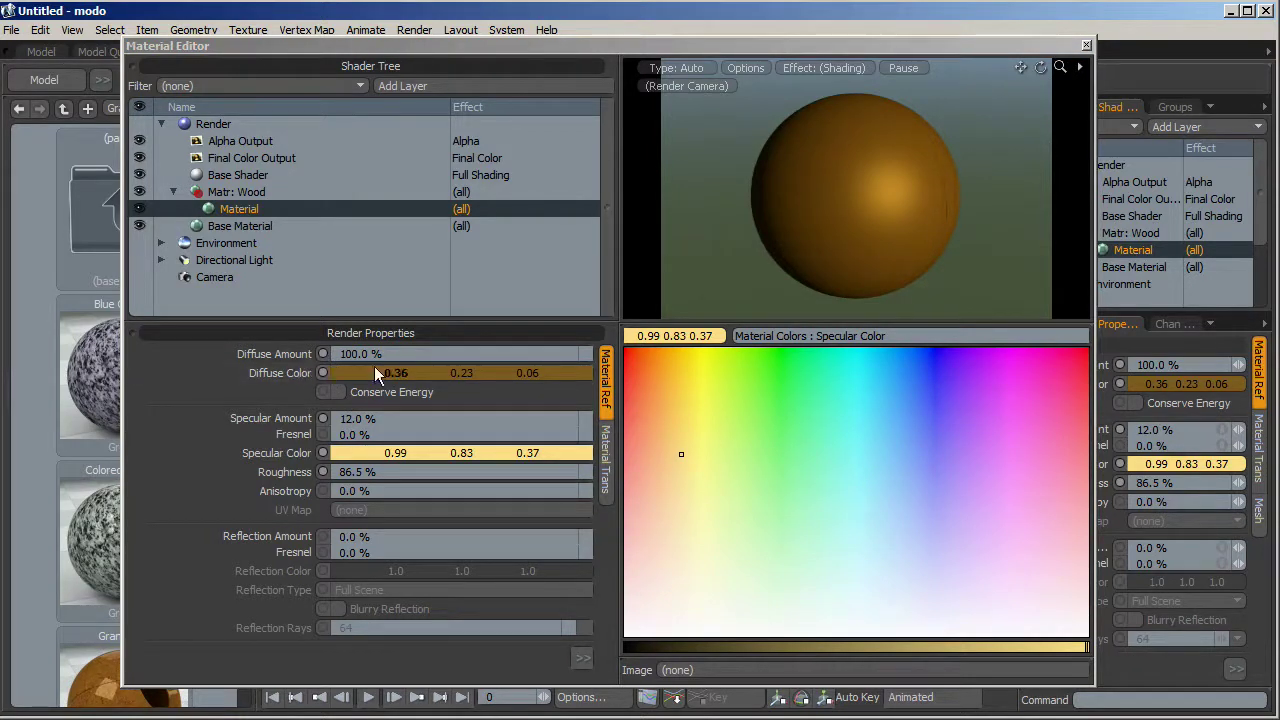
Start adding an Image Map layer above the wood material and browse for its image in the Wood/Satinwood folder
click(400, 87)
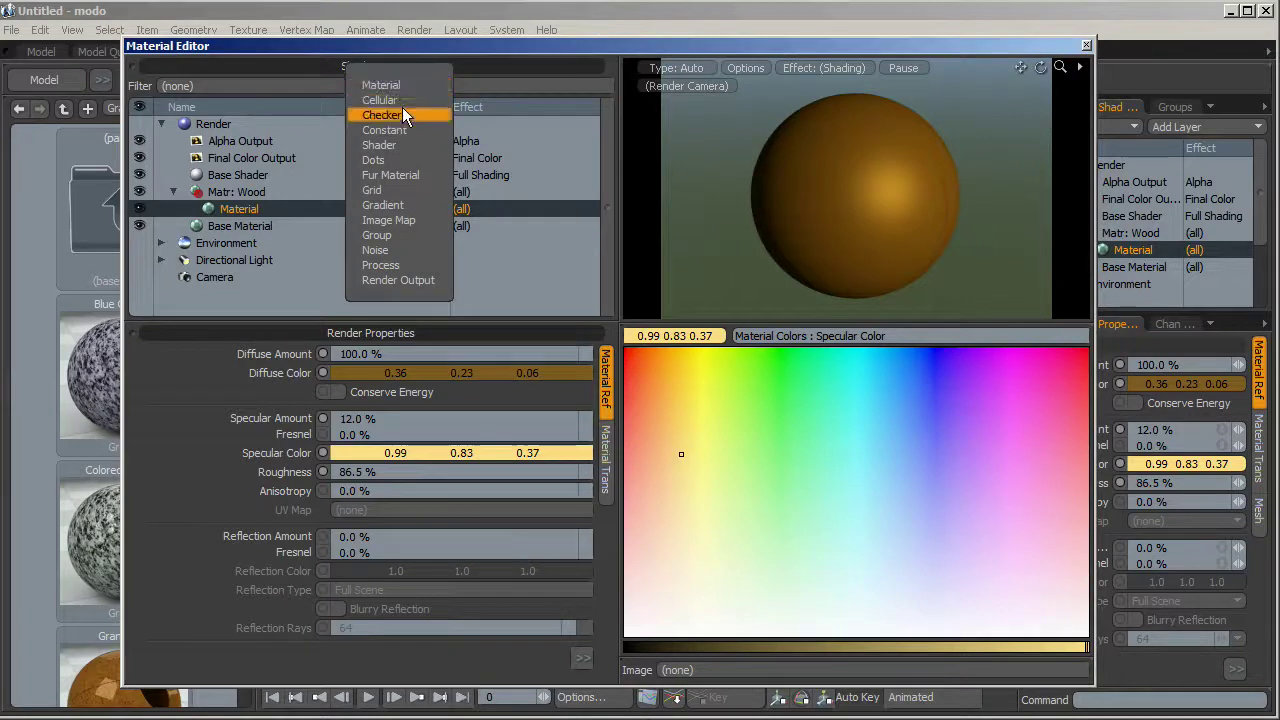
click(406, 222)
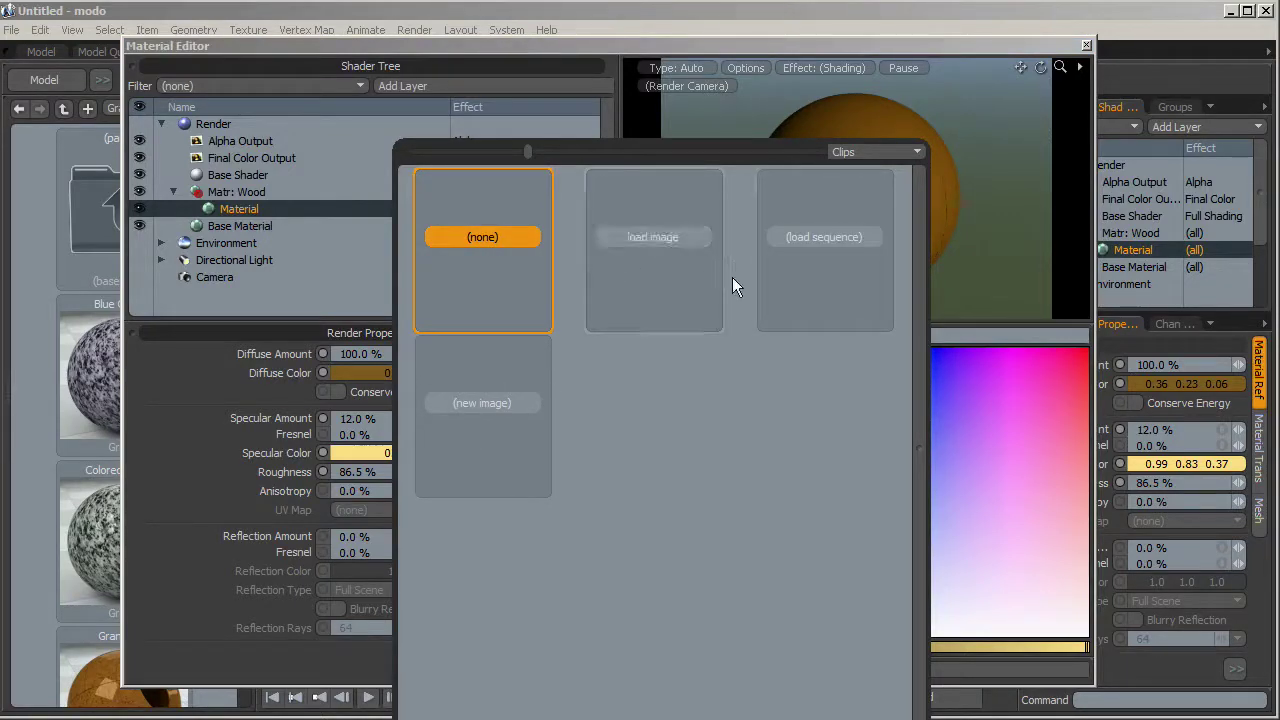
click(654, 240)
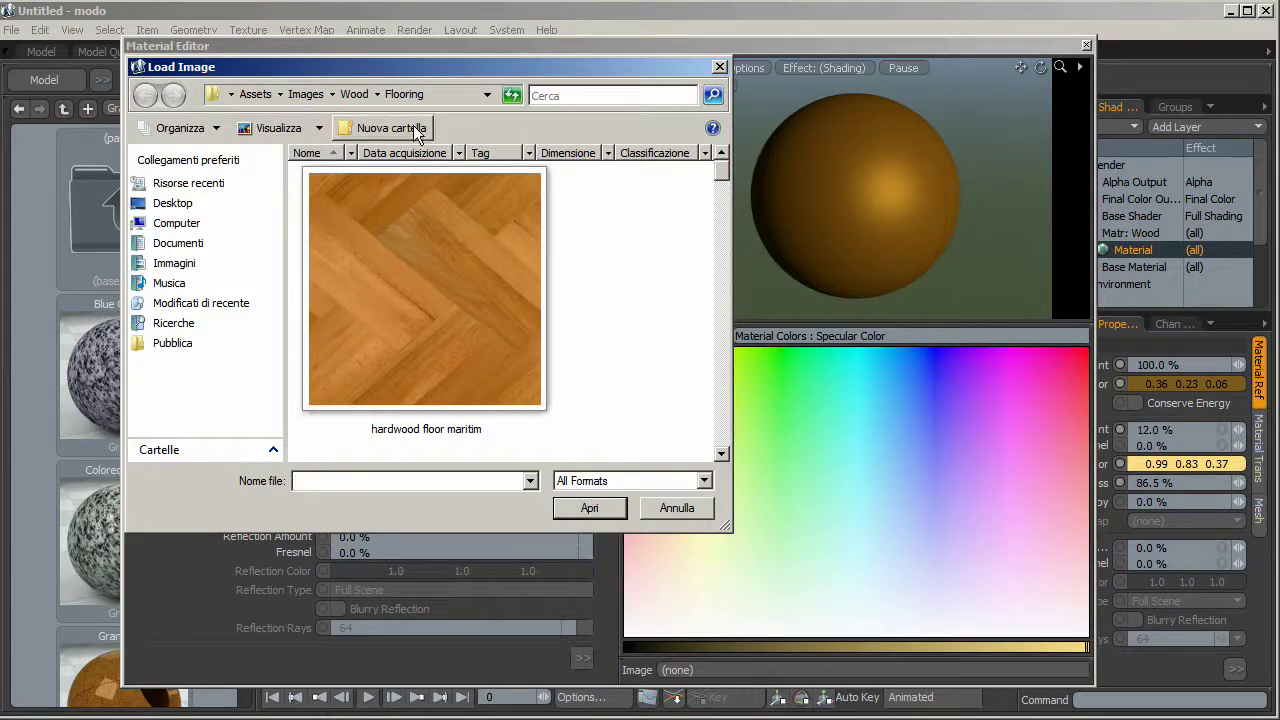
click(362, 98)
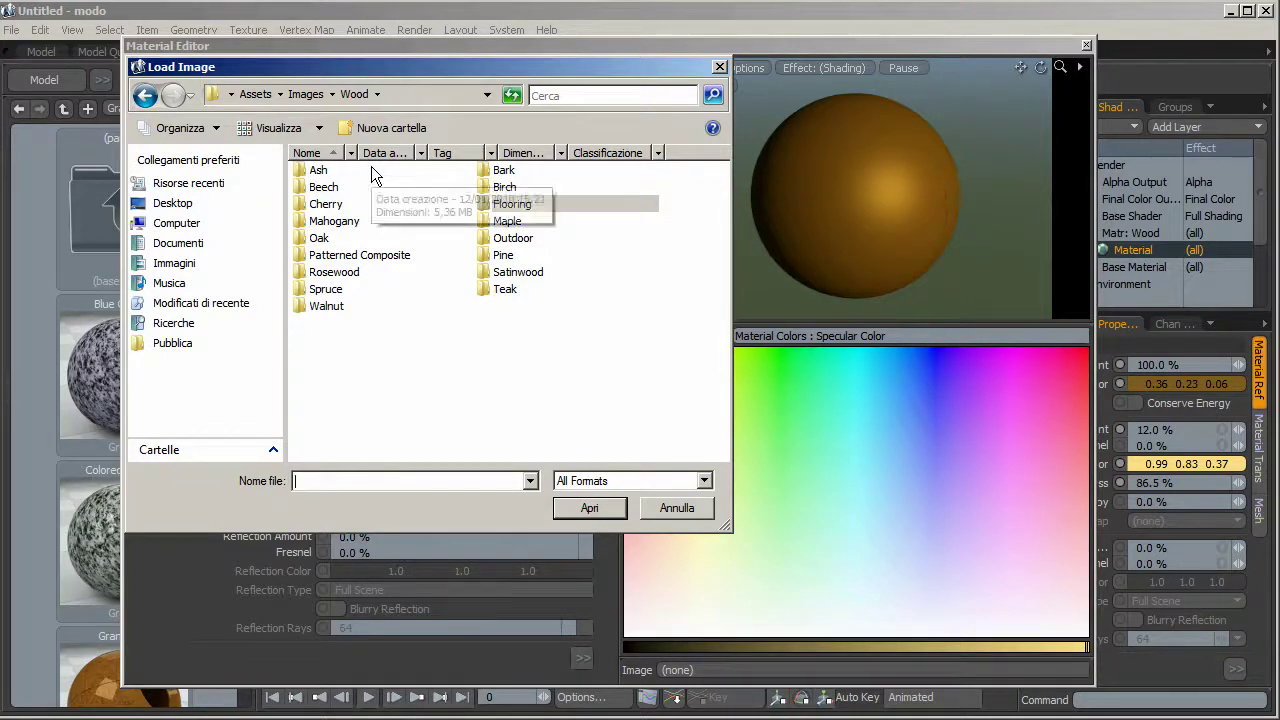
click(526, 278)
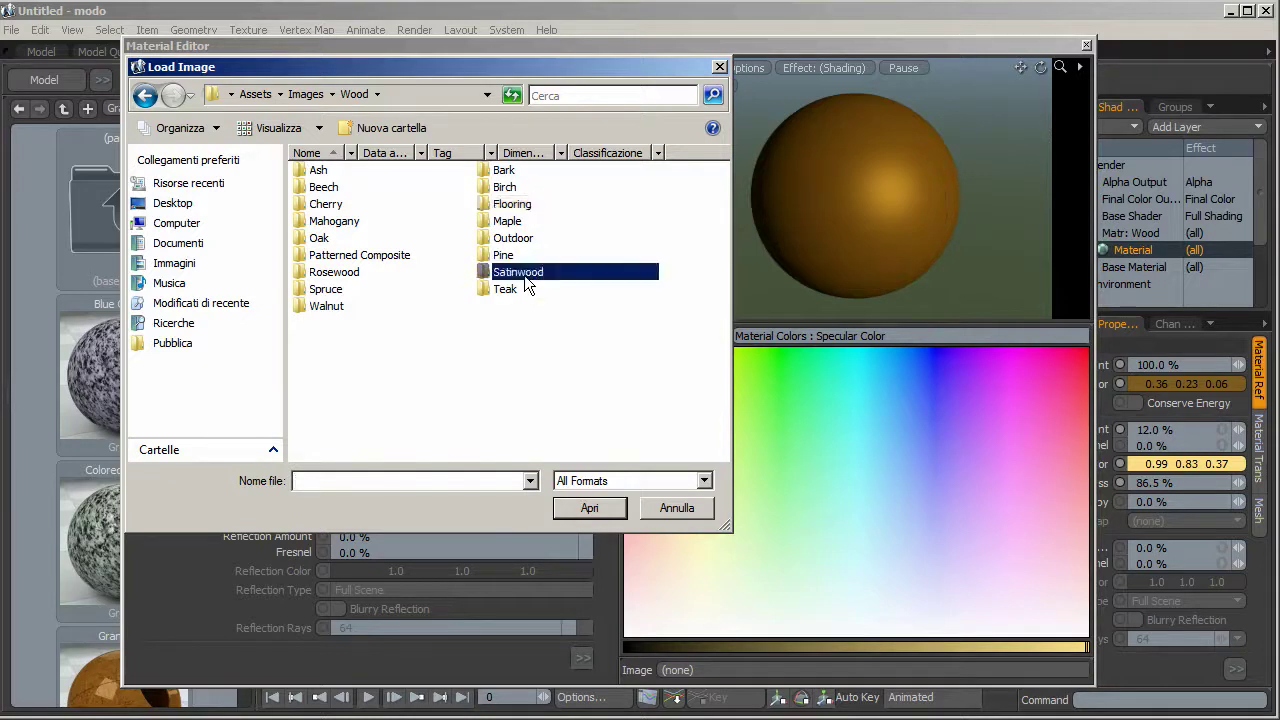
double_click(524, 275)
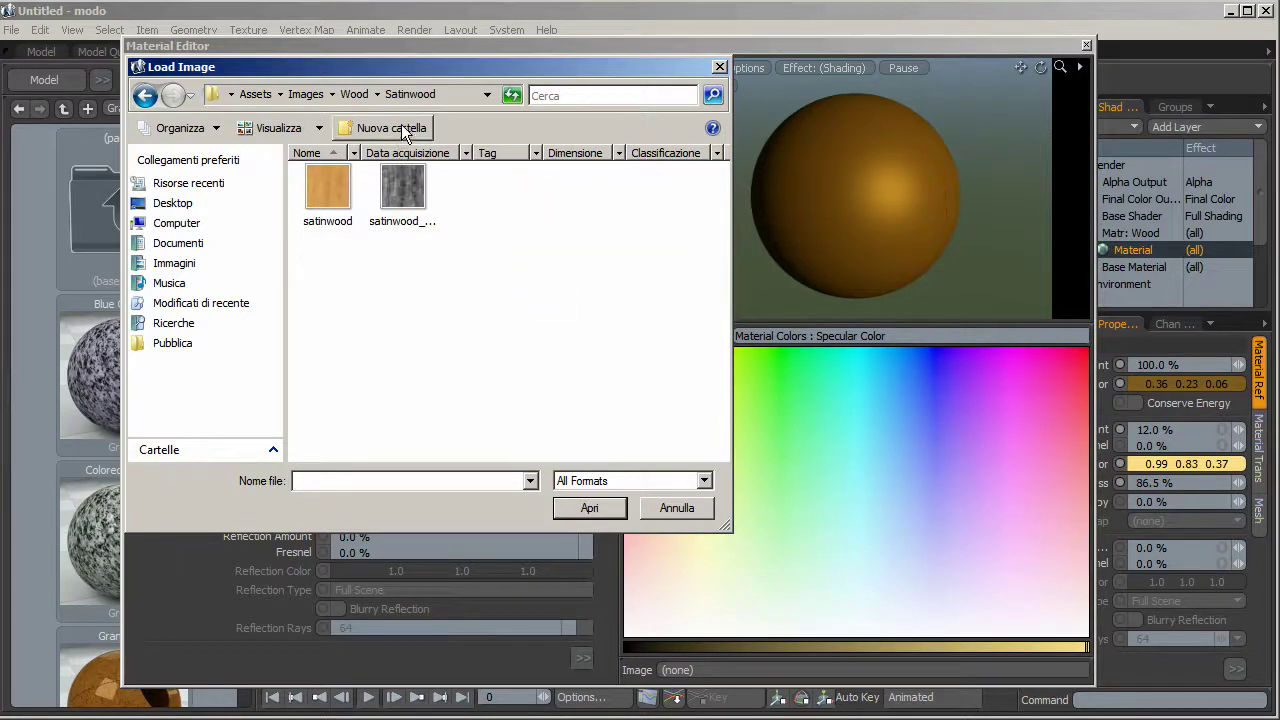
Enlarge the file thumbnails to very large icons and load the satinwood image as the texture
click(319, 125)
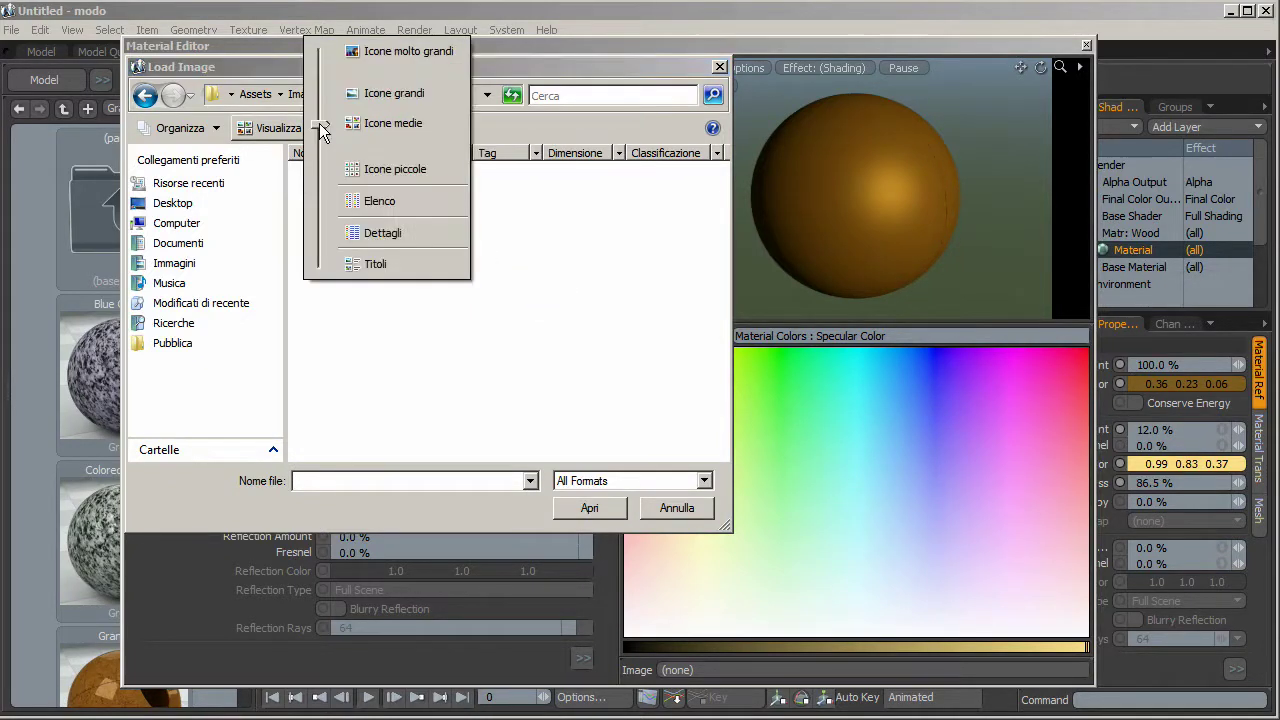
click(384, 94)
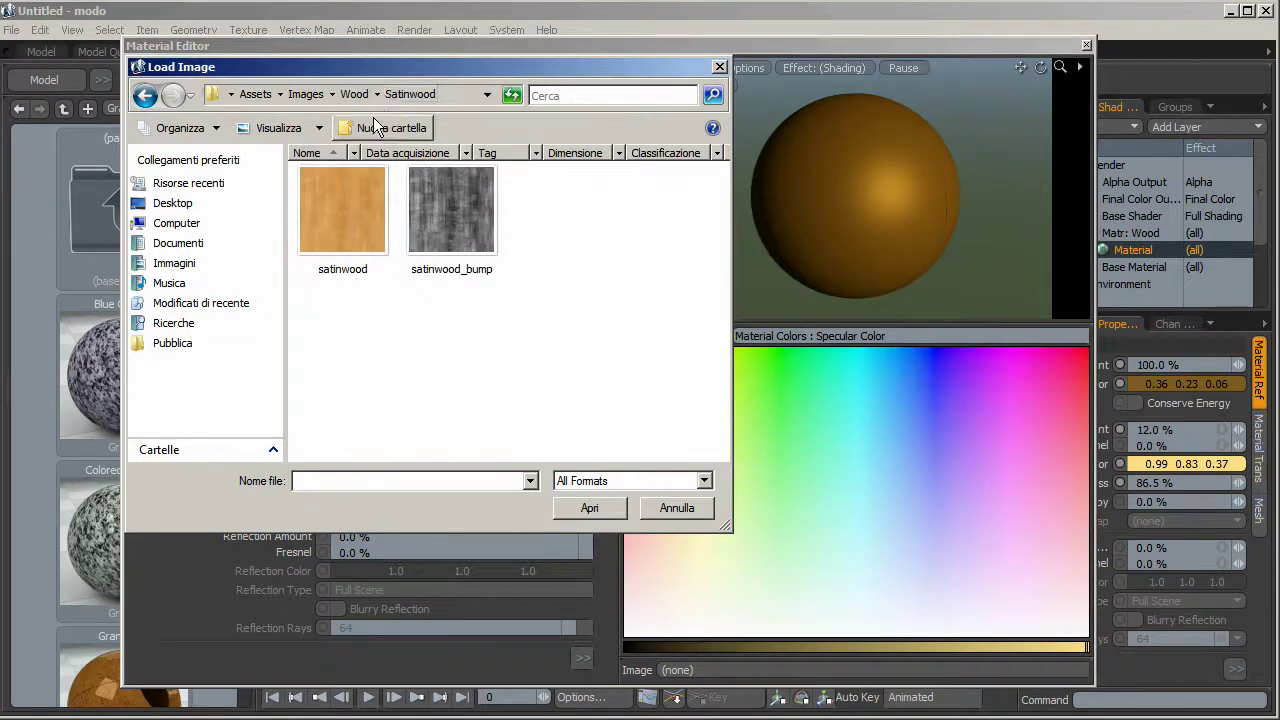
click(319, 127)
click(393, 84)
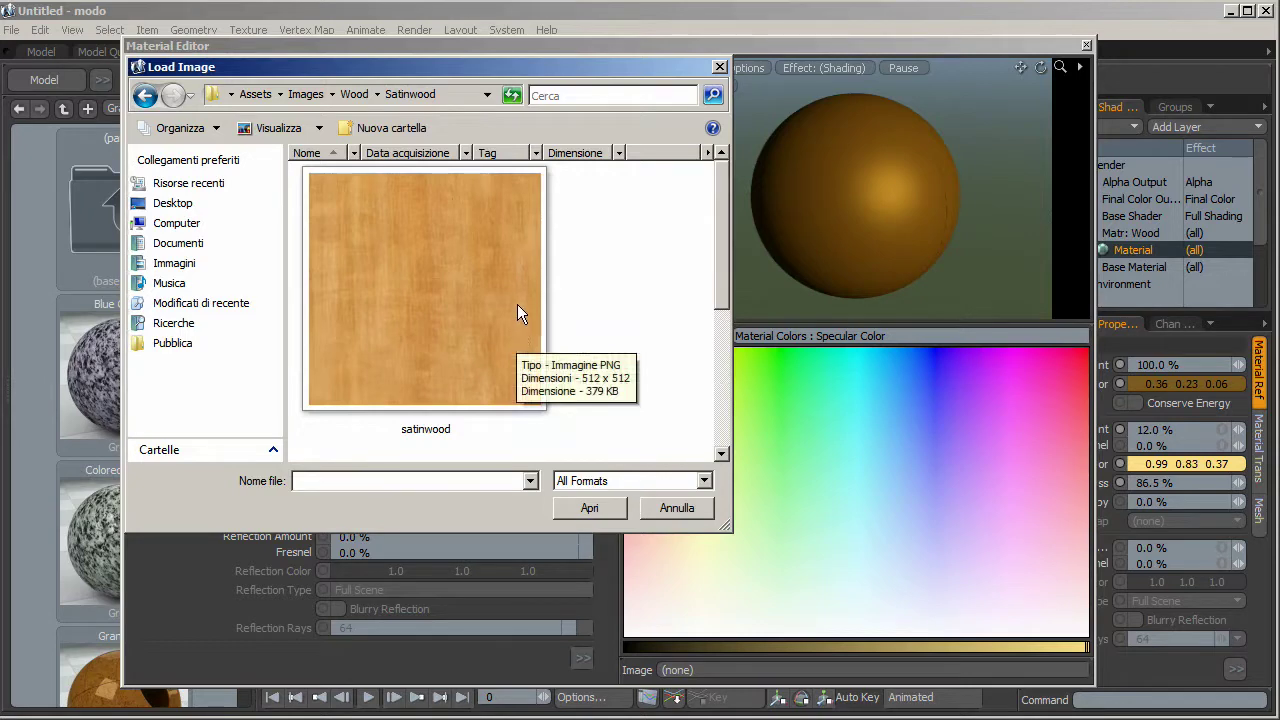
click(447, 276)
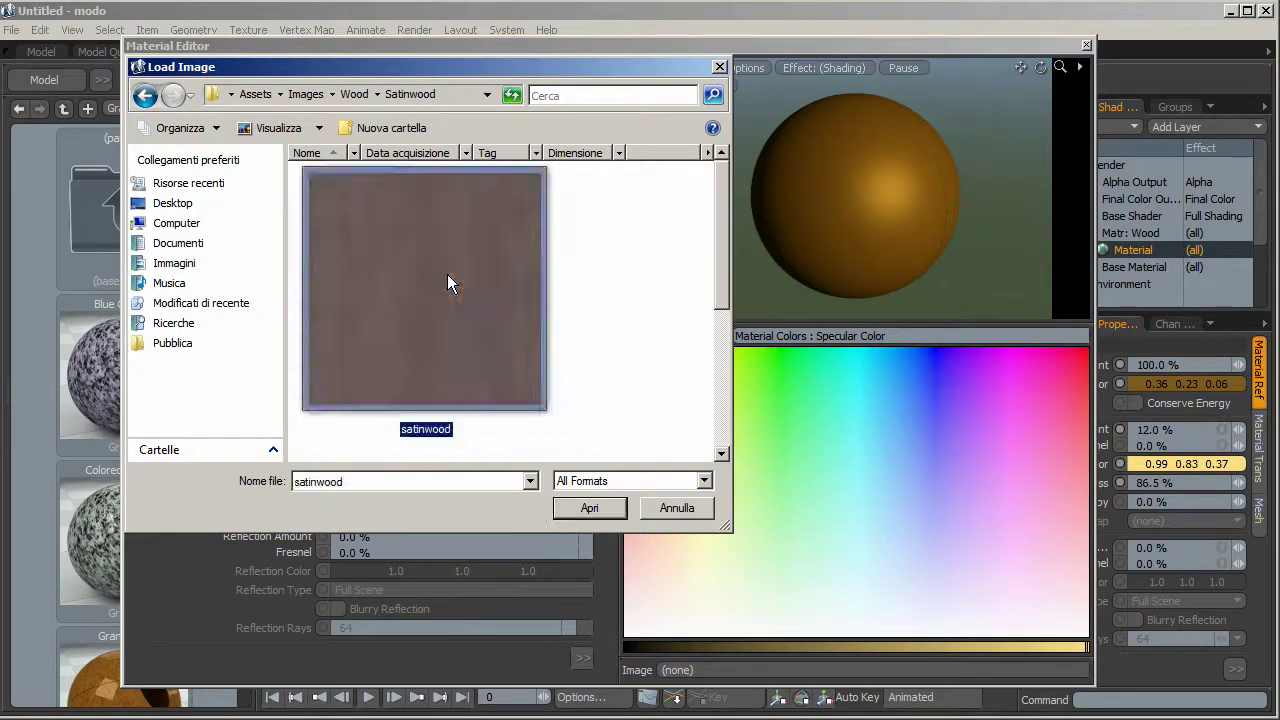
click(596, 510)
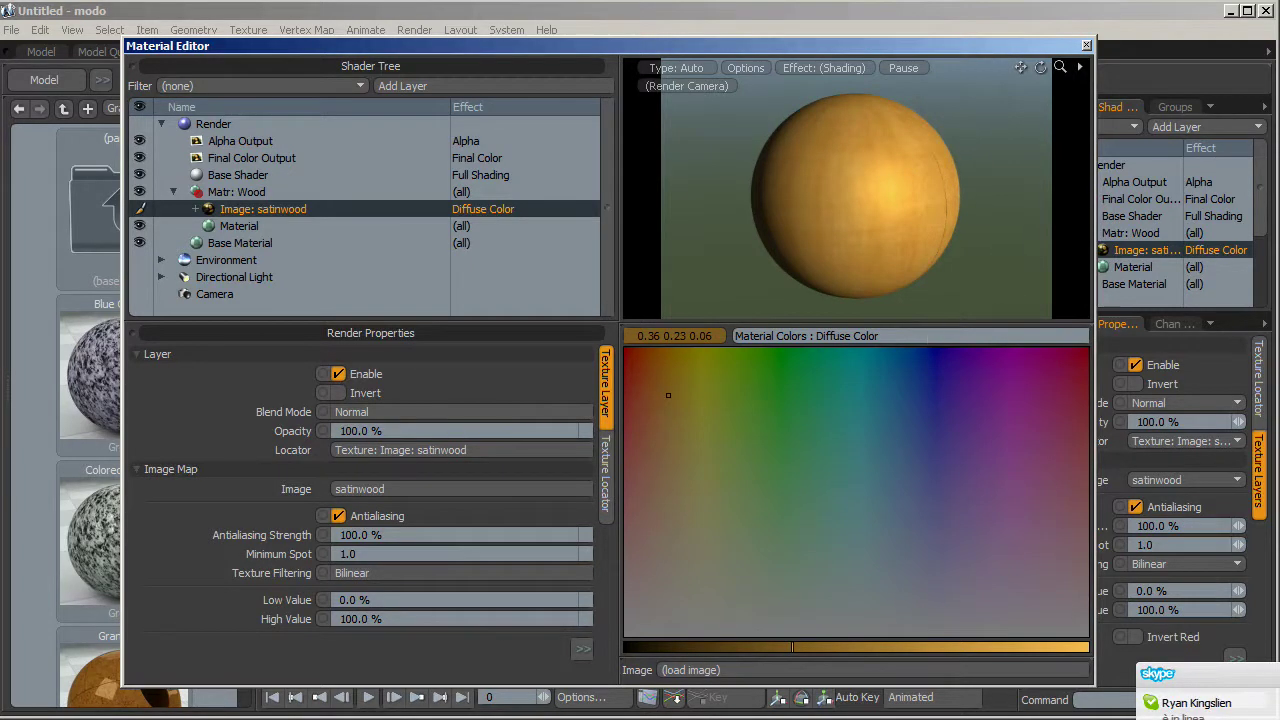
Inspect the satinwood texture on the preview sphere from another angle and narrow the shader tree's Name column
click(1040, 67)
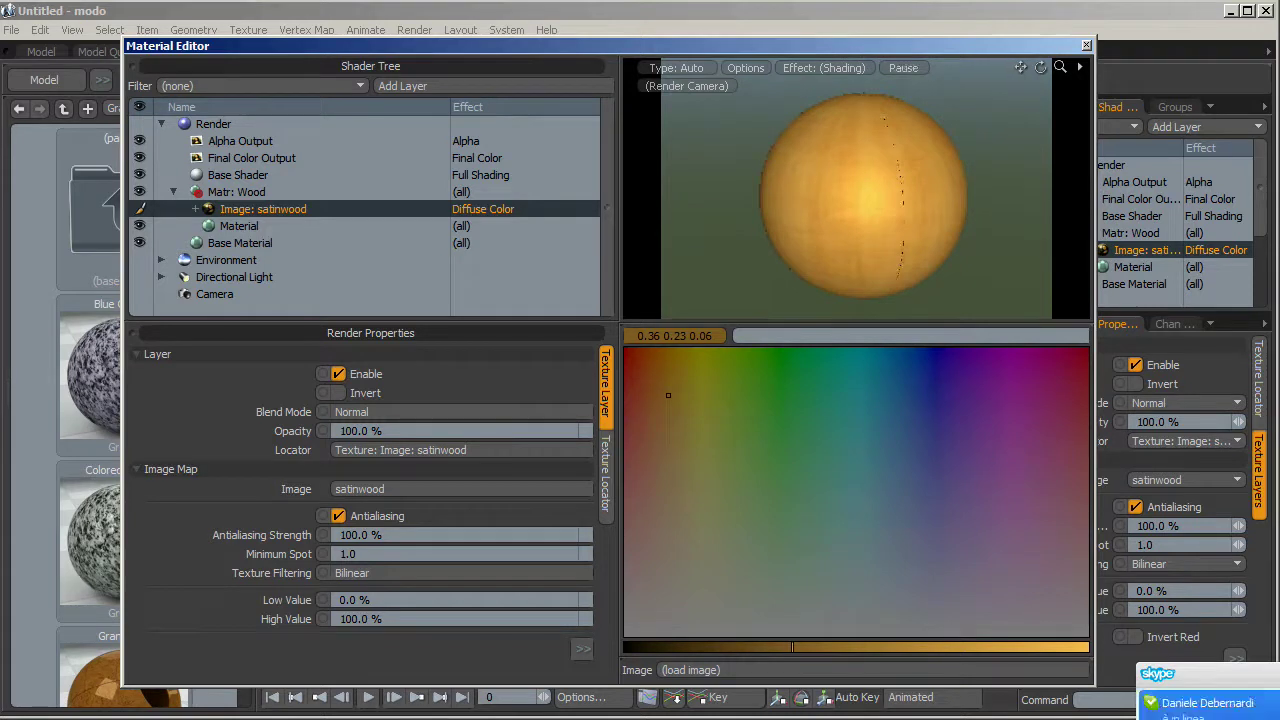
click(1040, 67)
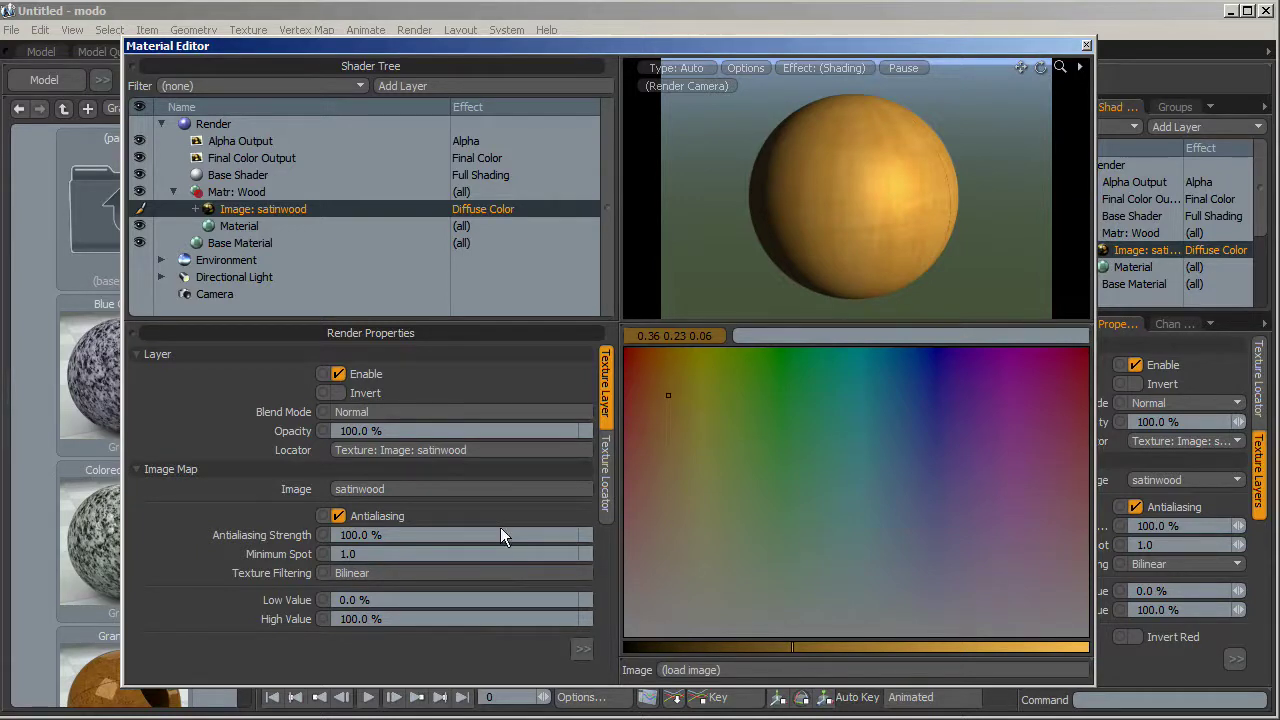
drag(241, 207, 275, 204)
drag(450, 106, 396, 106)
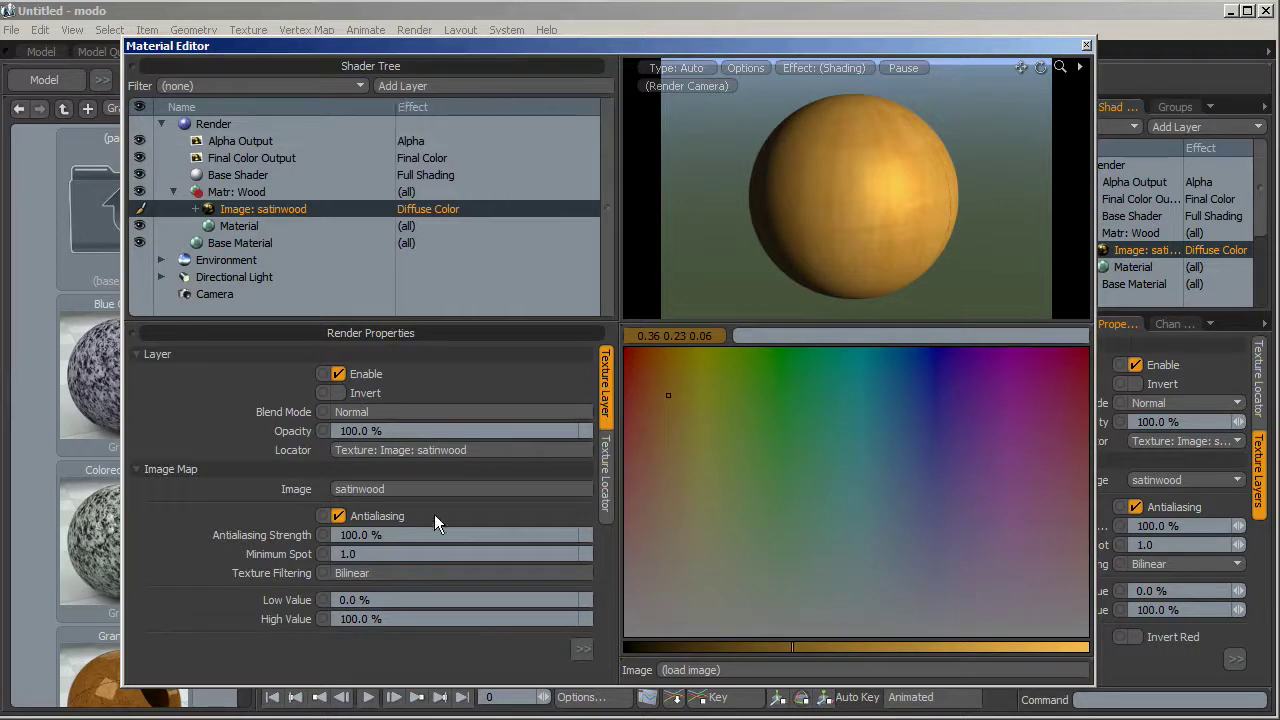
Try the satinwood layer with antialiasing off and with 50% opacity, restoring antialiasing and 100% opacity
click(341, 519)
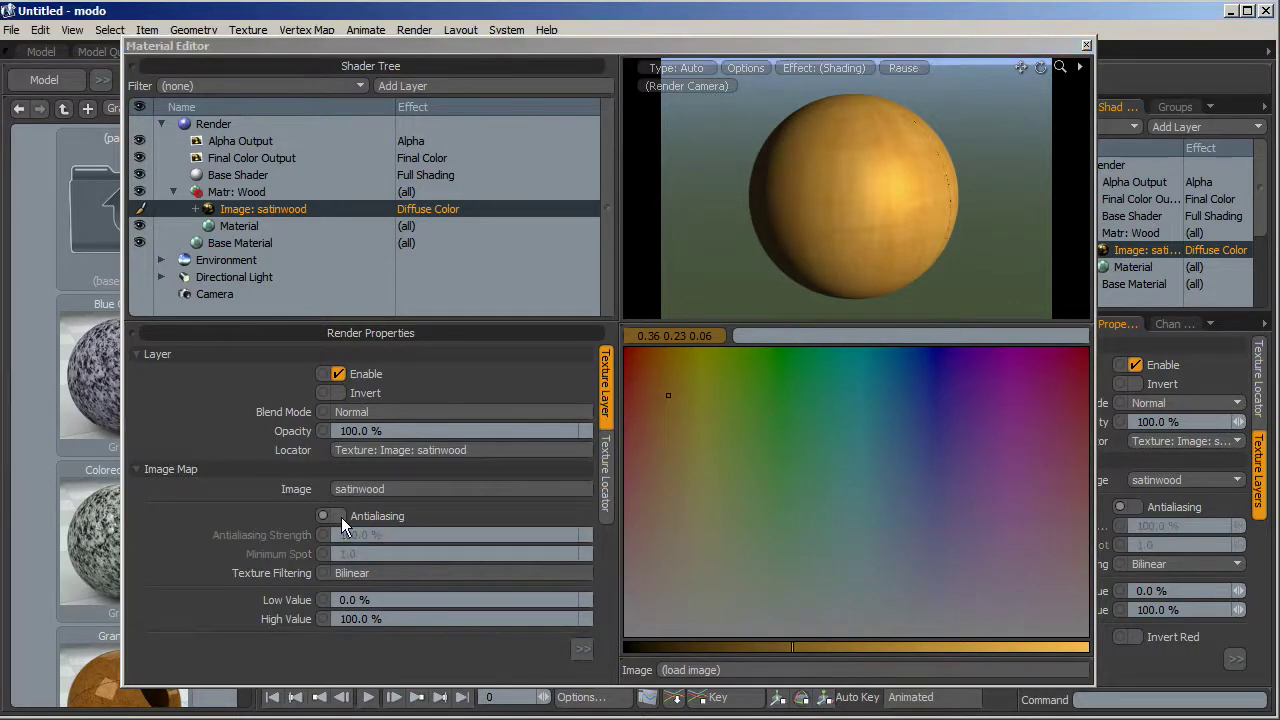
click(341, 517)
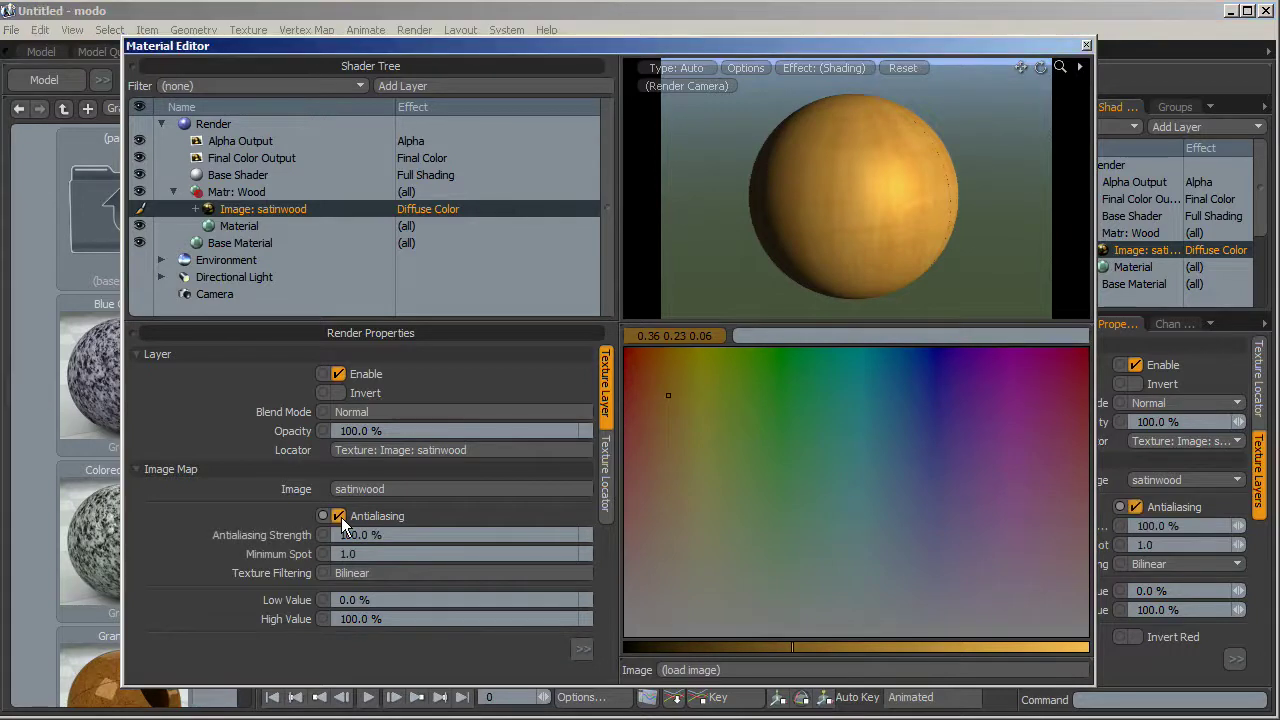
click(393, 428)
text(50)
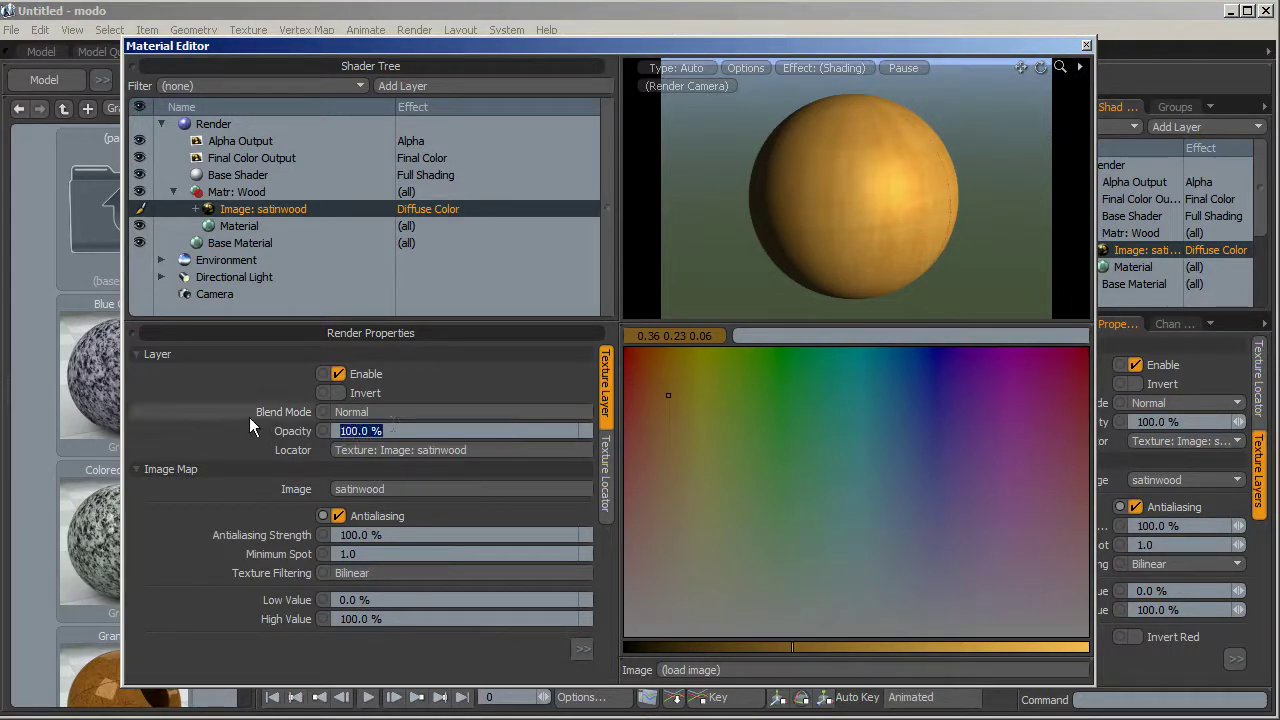
key(Return)
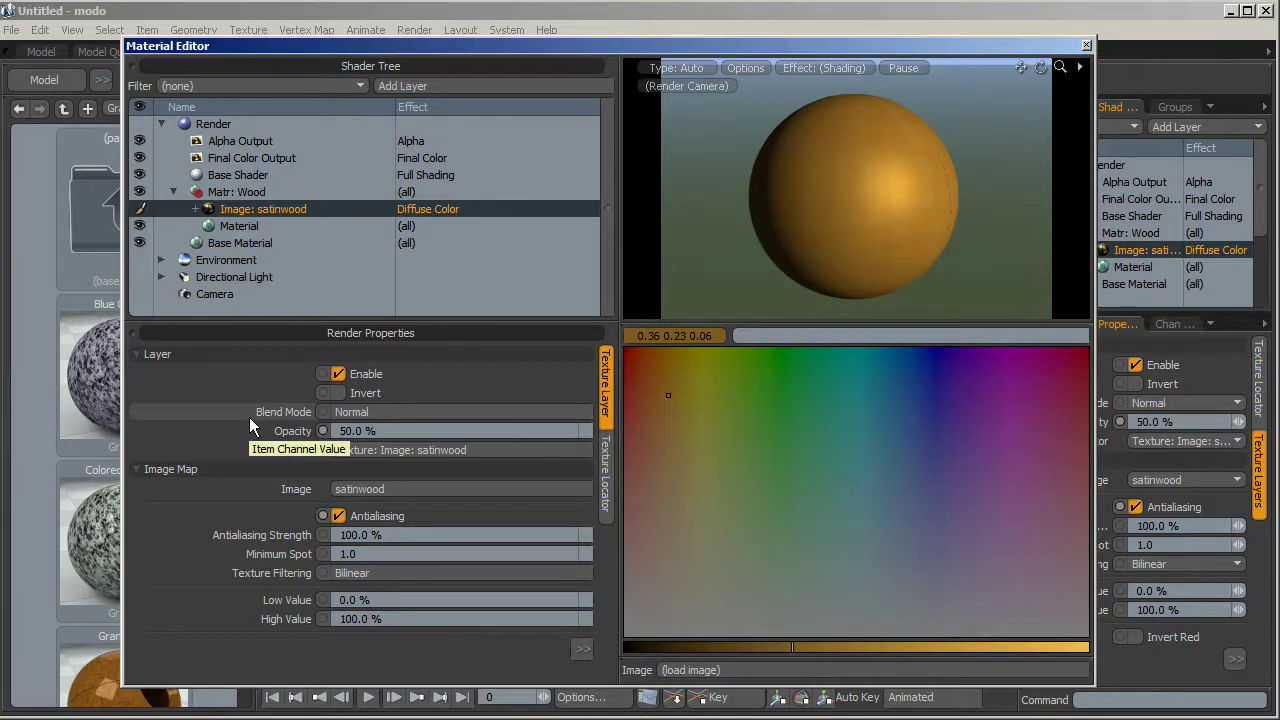
click(395, 430)
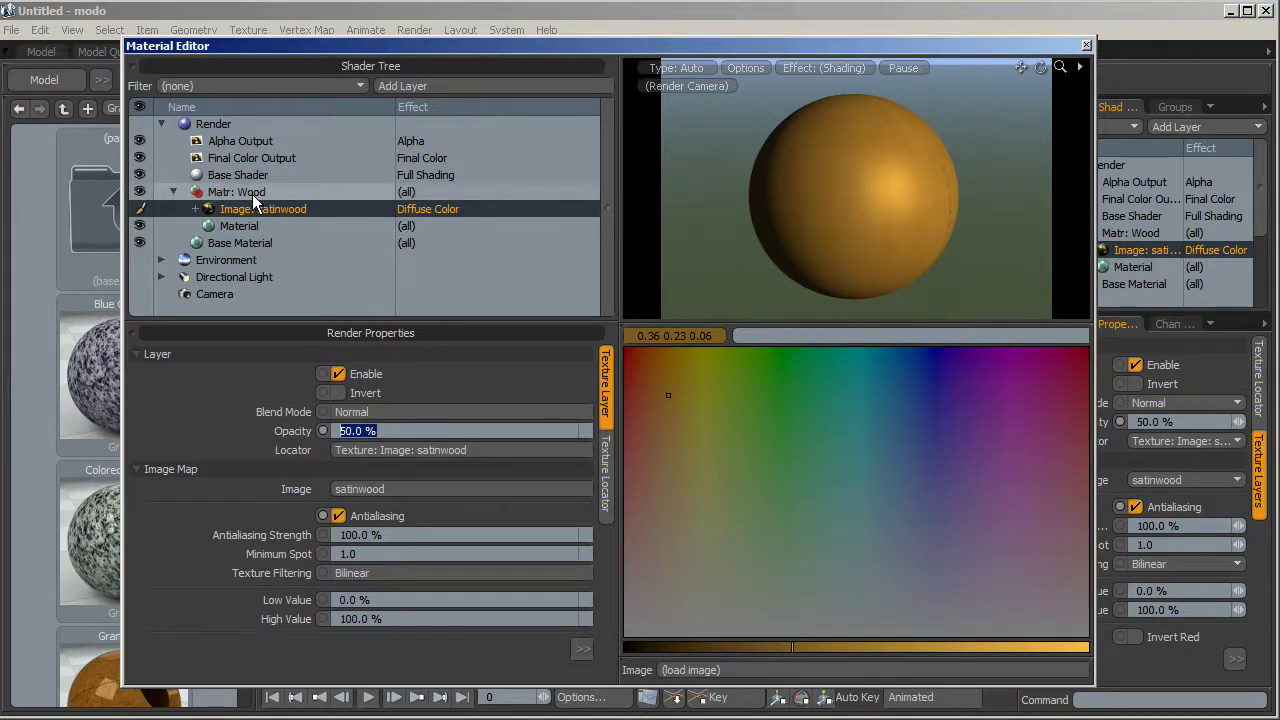
text(100)
key(Return)
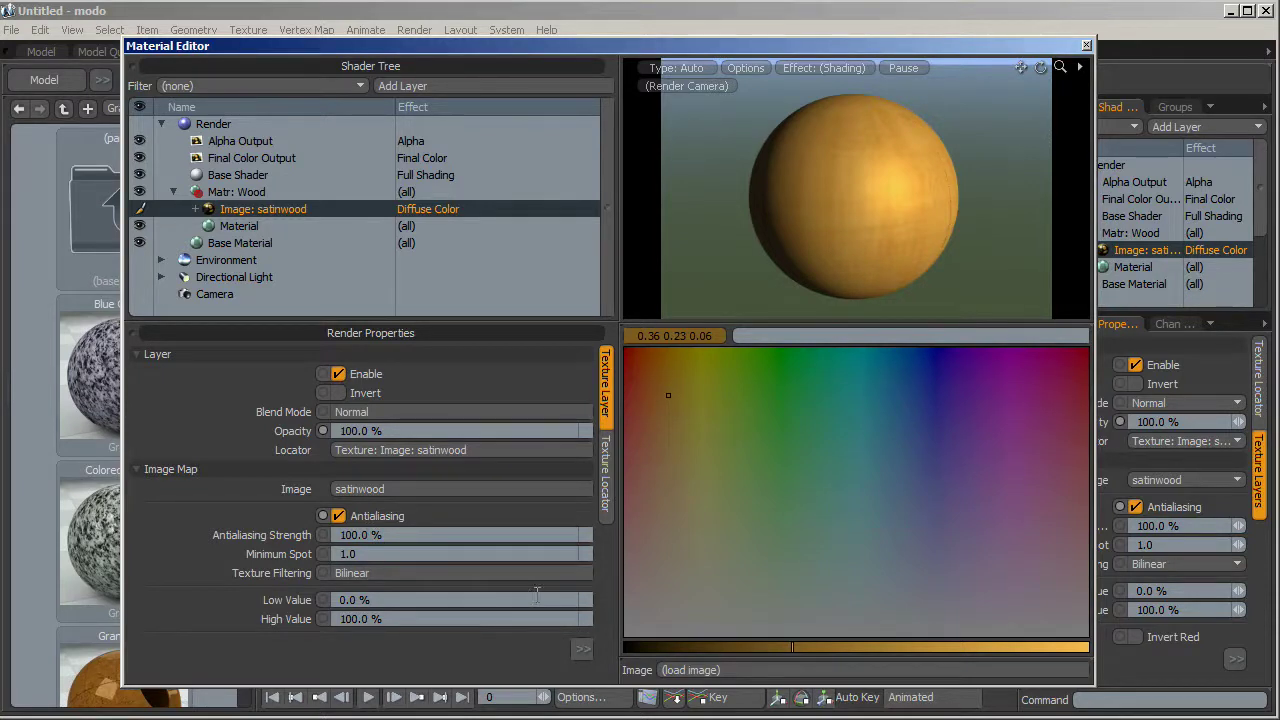
Set the satinwood layer's texture filtering to Bicubic and check its additional image map options
click(424, 578)
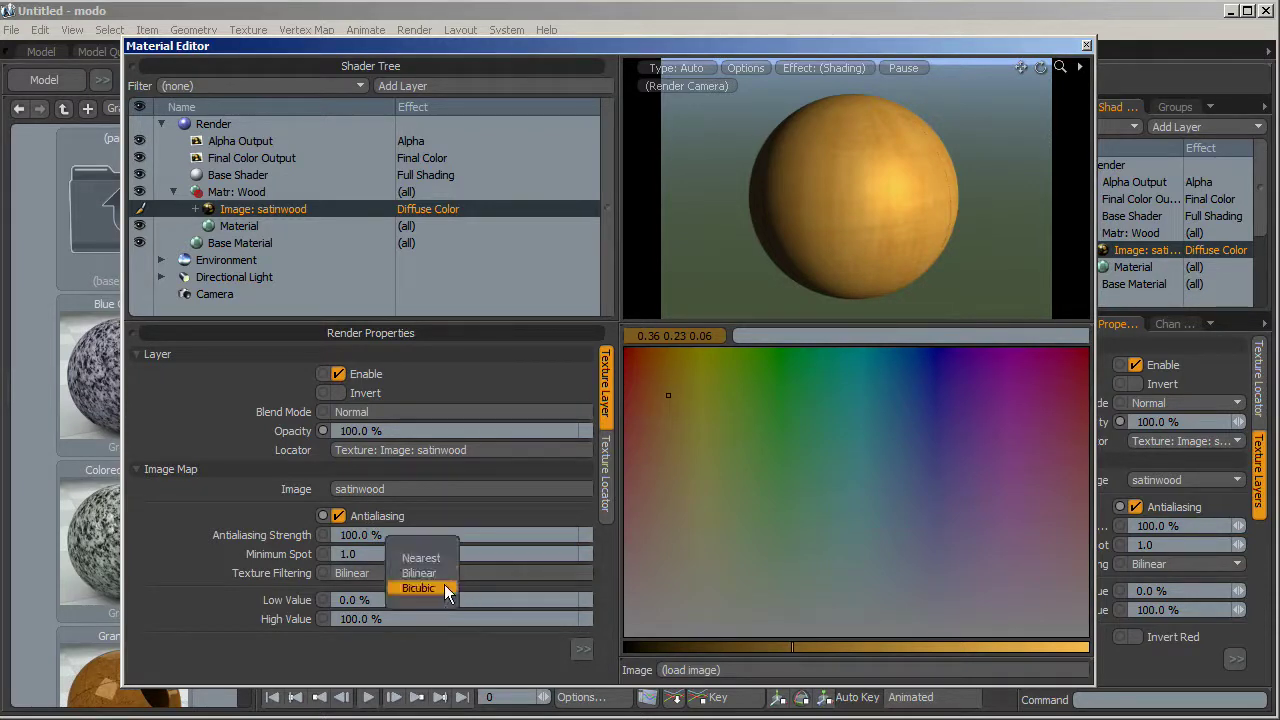
click(433, 587)
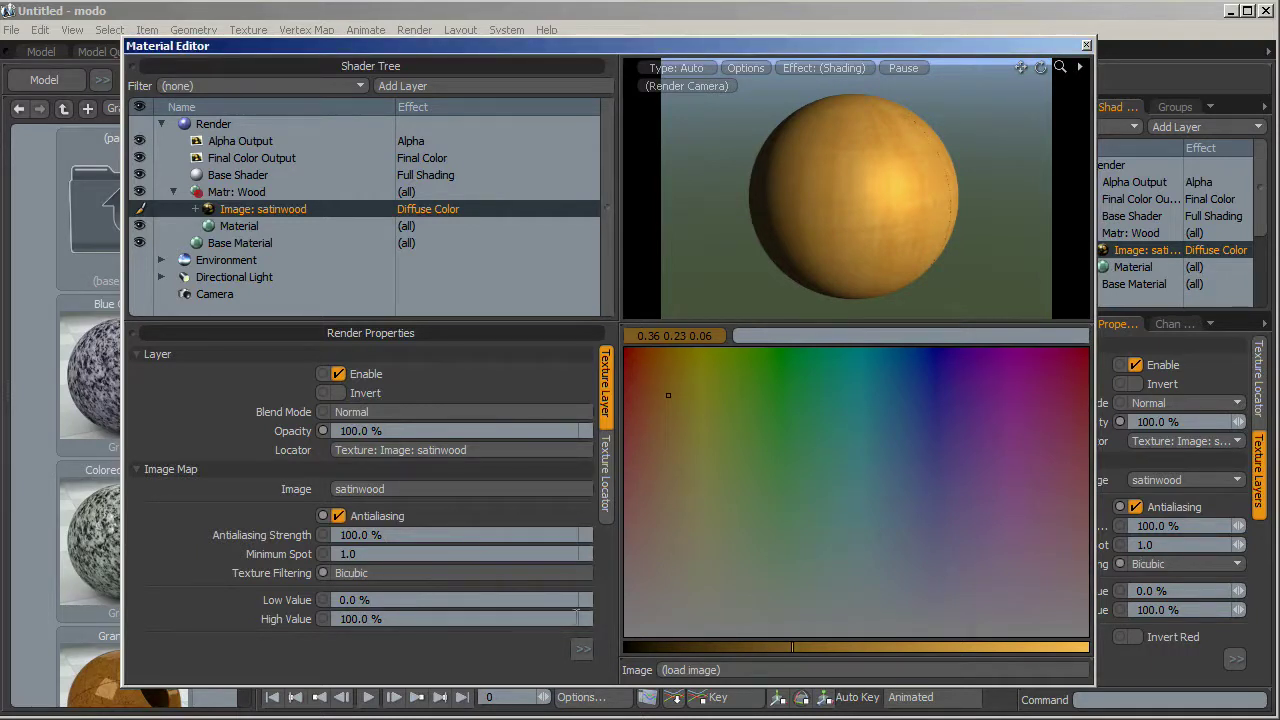
click(581, 651)
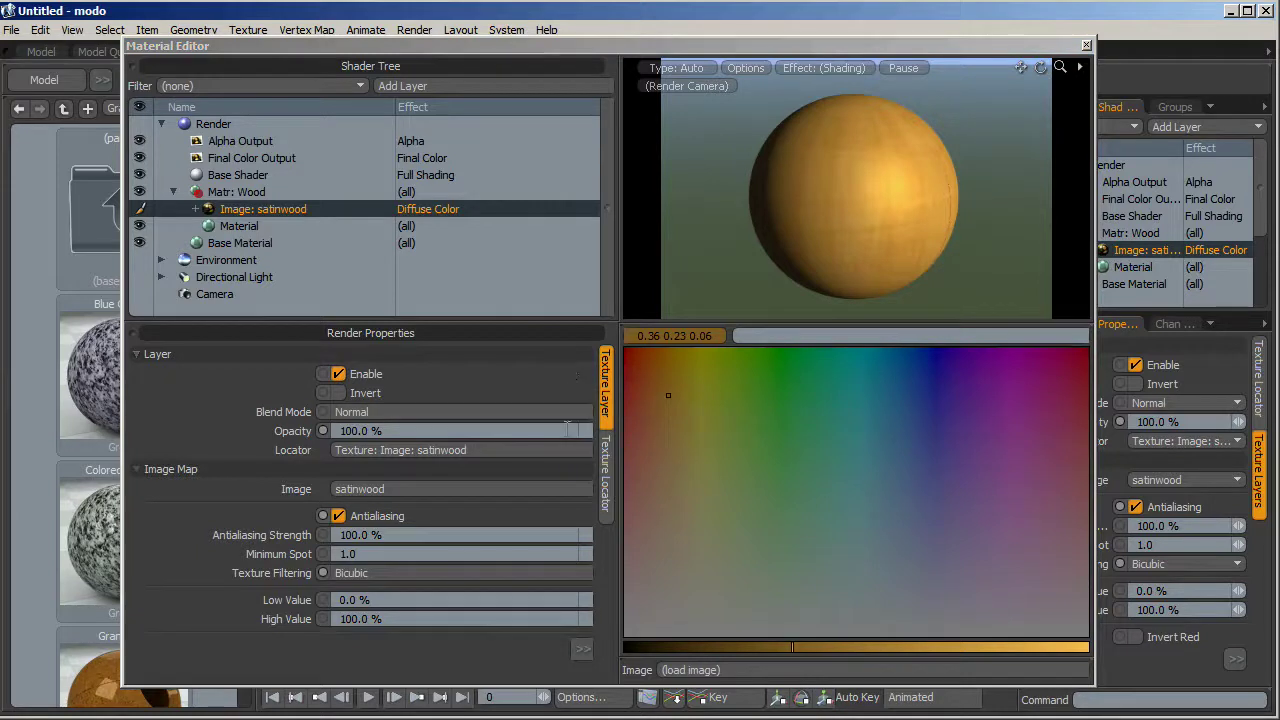
Change the satinwood texture locator's projection type to Spherical and set its X rotation to about 92.6°
click(607, 481)
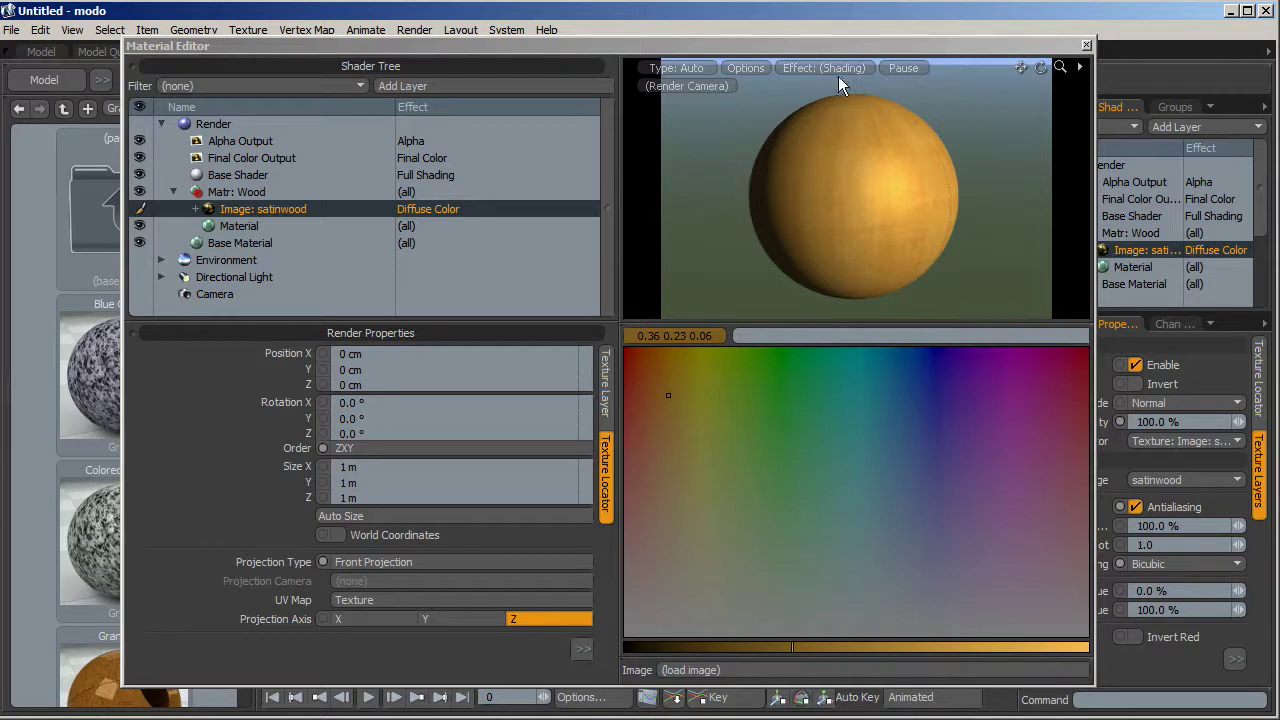
drag(775, 50, 778, 38)
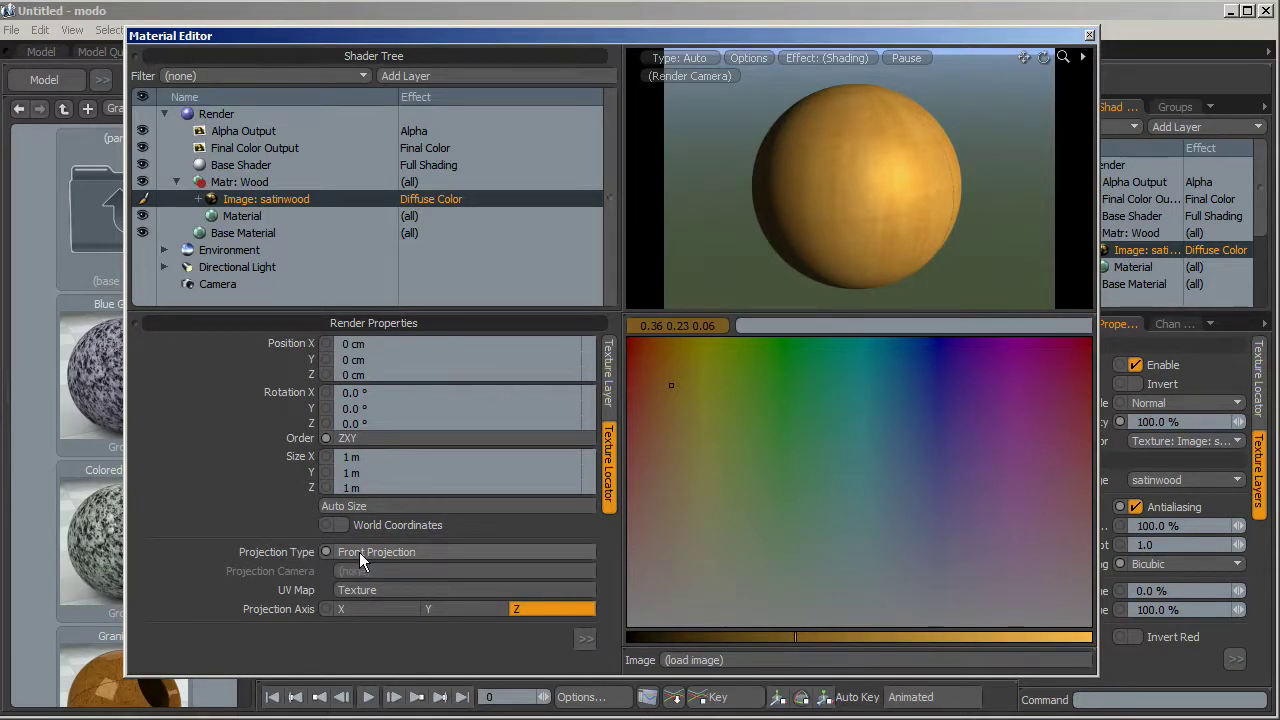
click(429, 554)
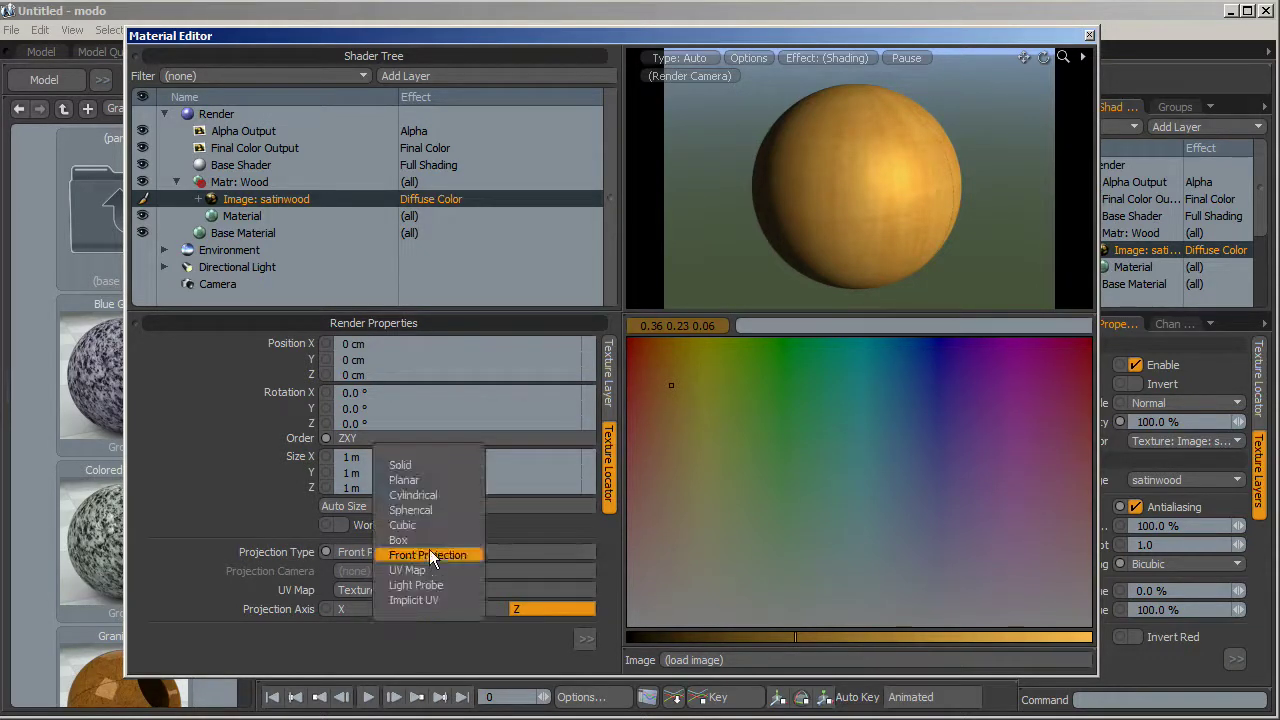
click(428, 508)
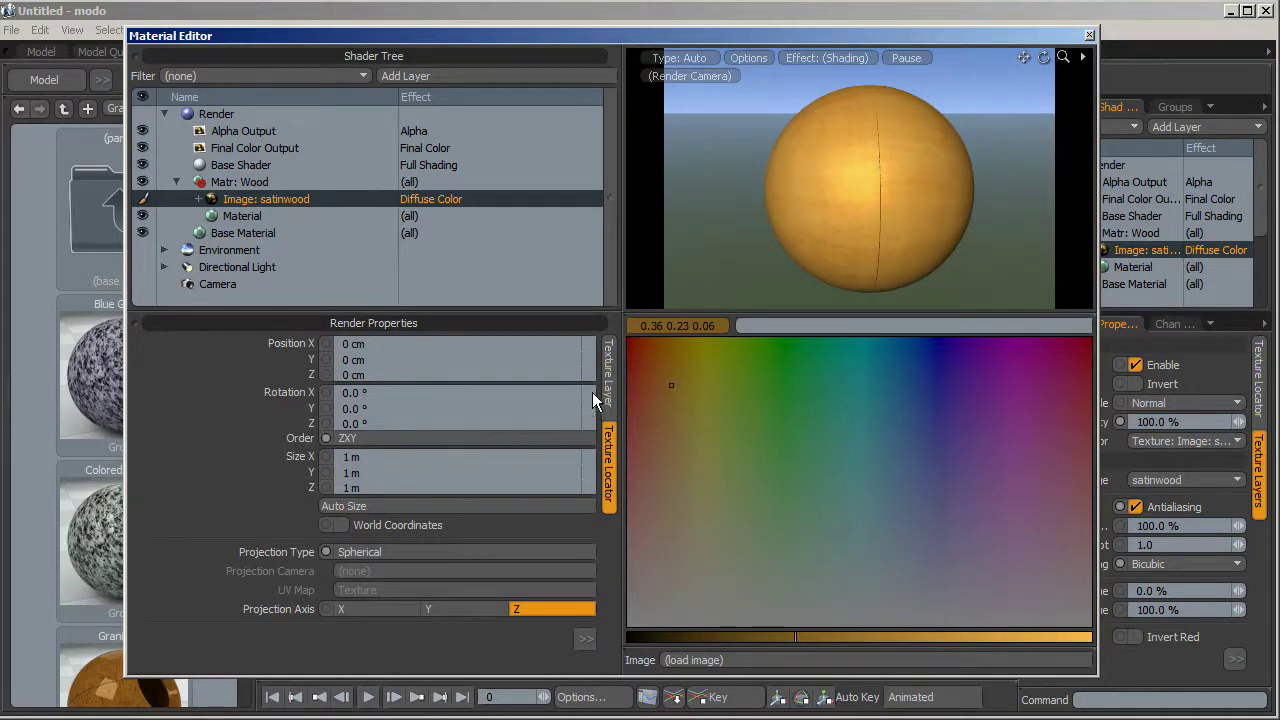
right_drag(592, 392, 694, 392)
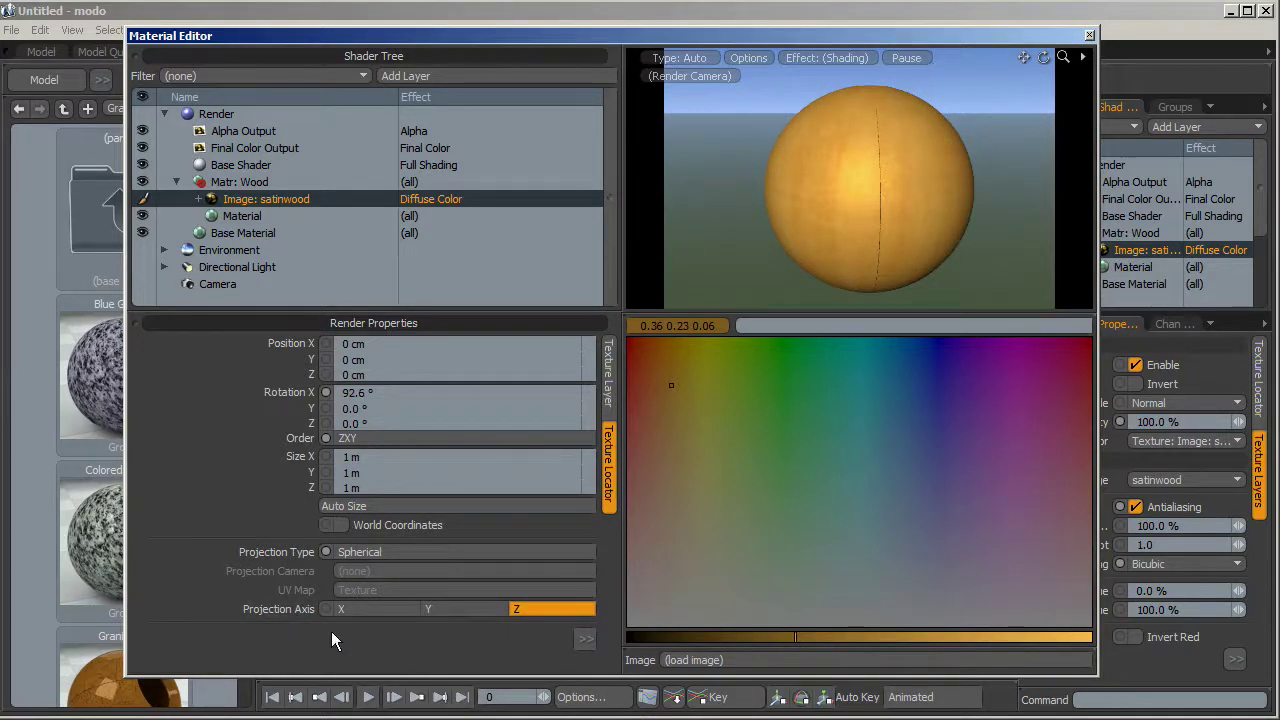
Set the satinwood texture's horizontal and vertical wrap to 3 and check the tiling on the preview sphere
click(583, 640)
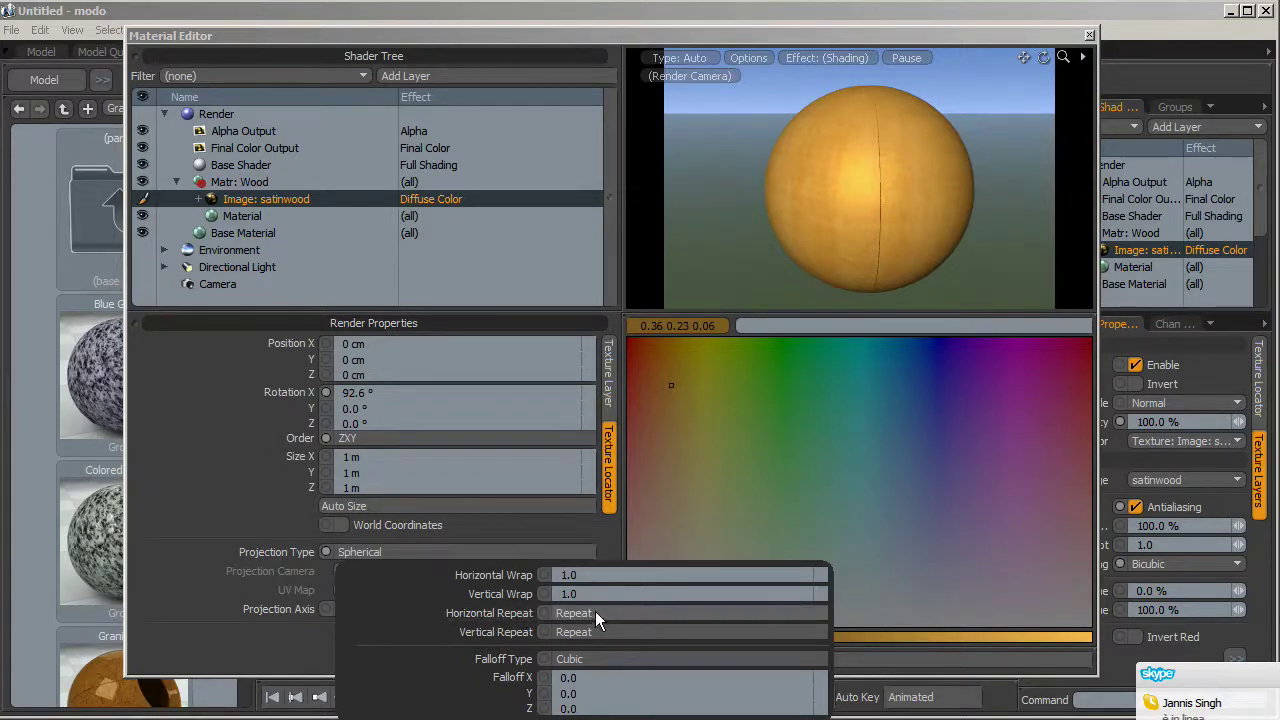
click(585, 574)
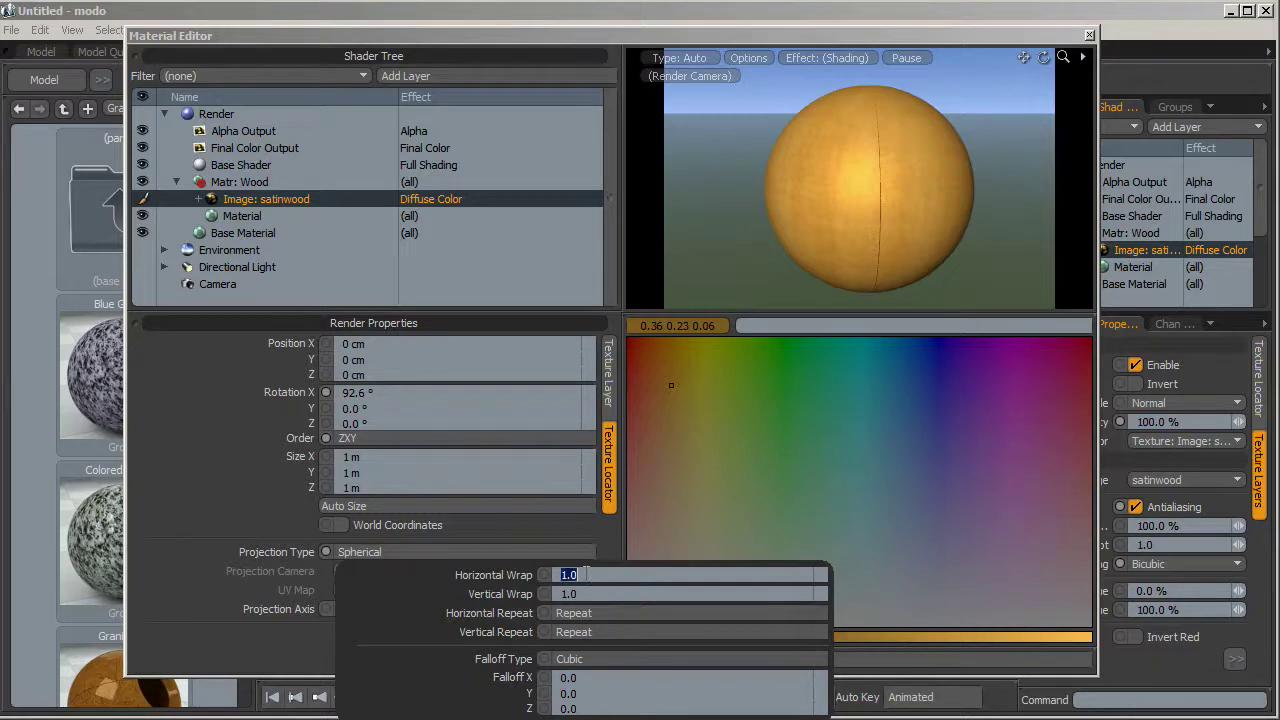
text(3)
key(Tab)
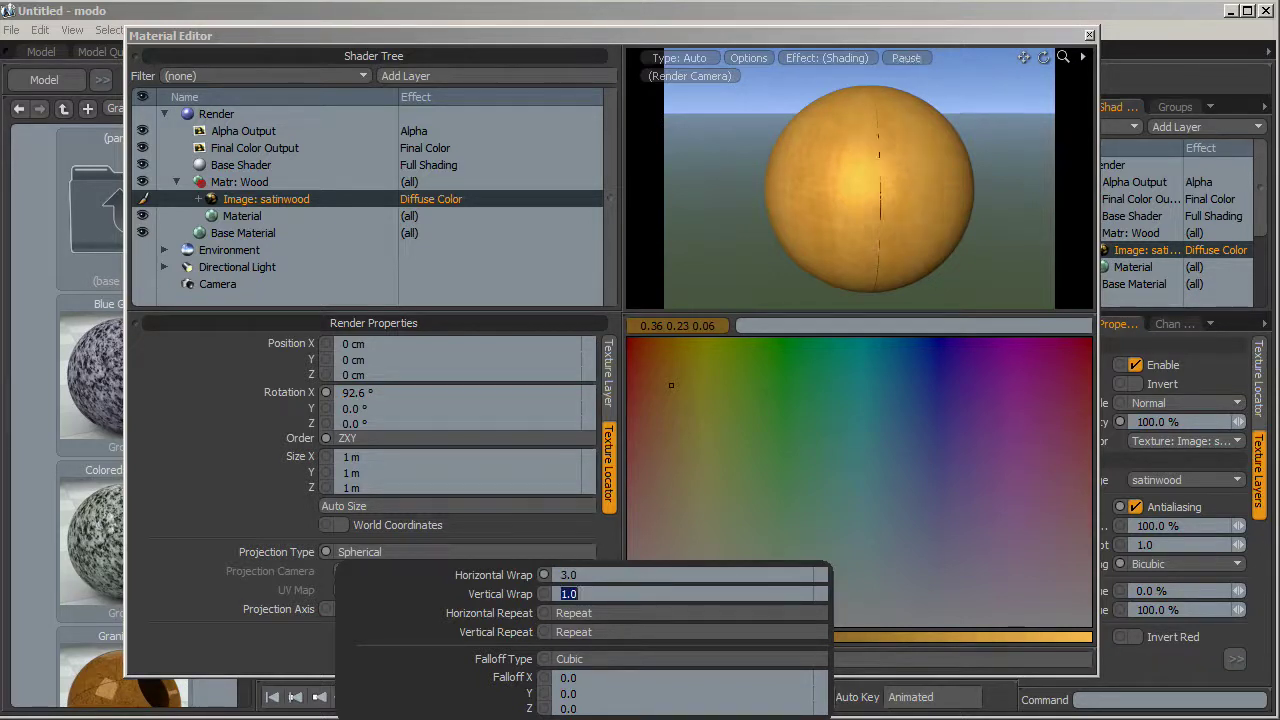
text(3)
key(Tab)
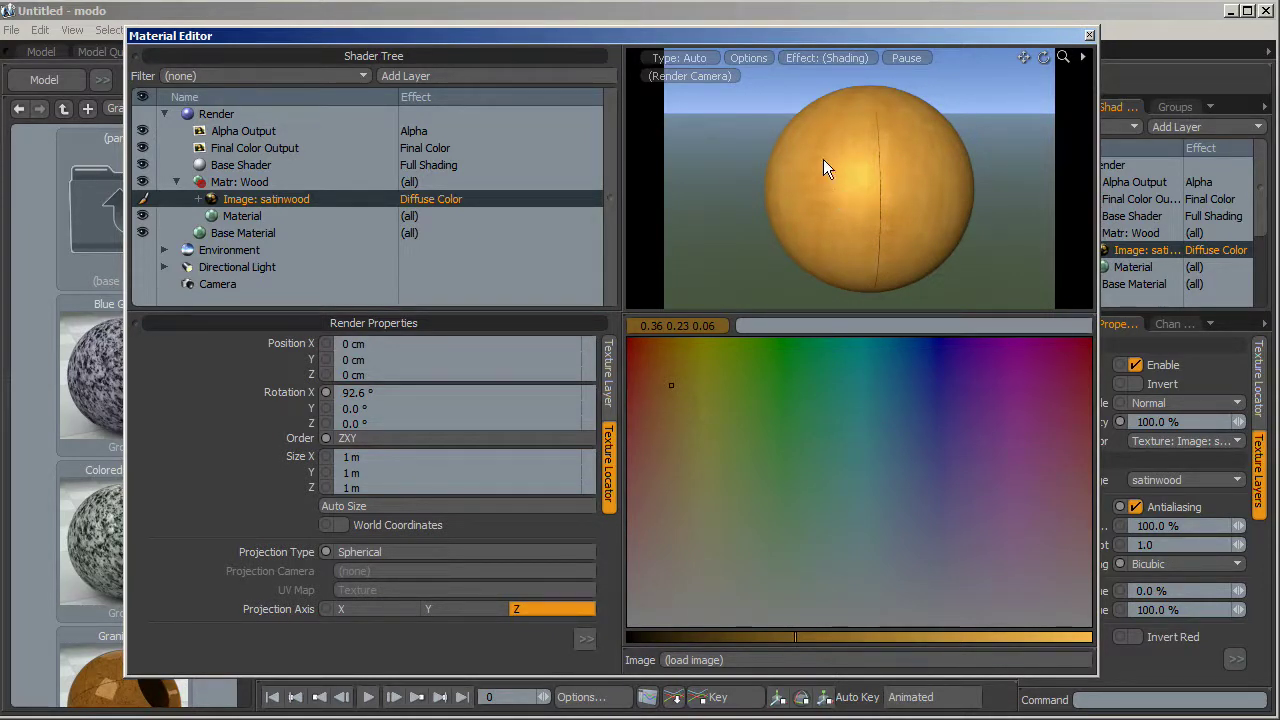
drag(1043, 58, 1042, 60)
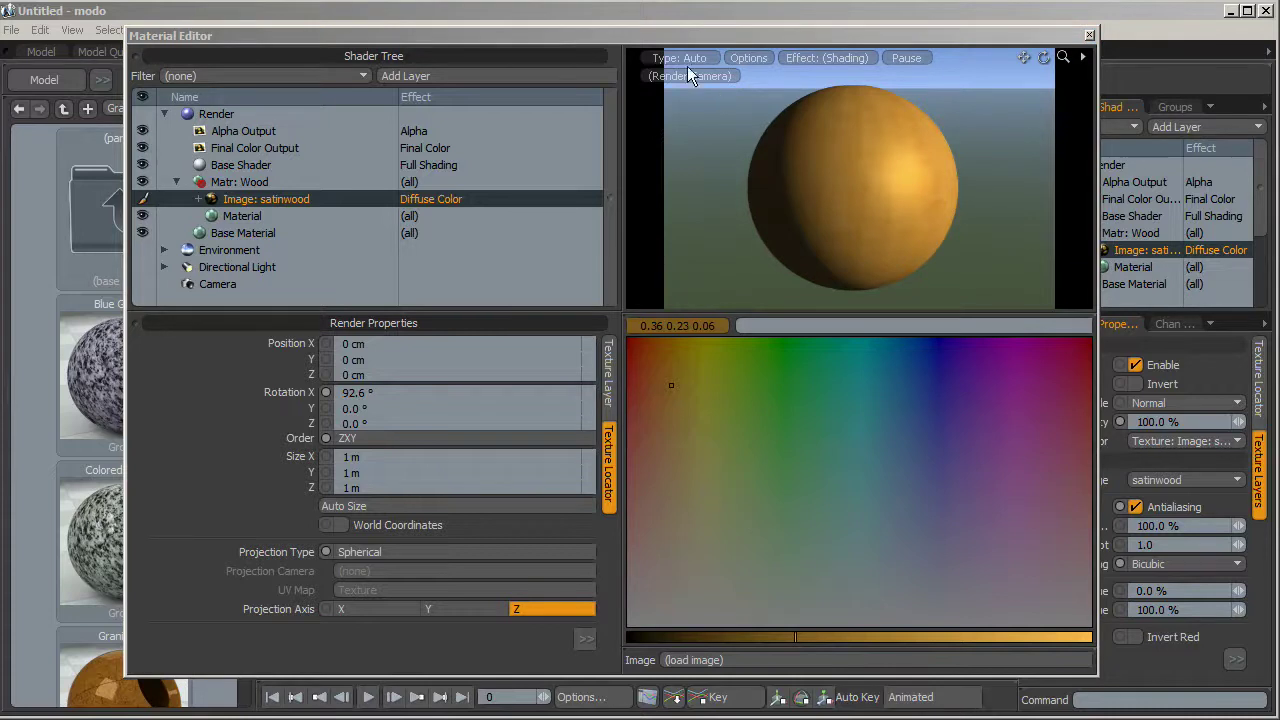
drag(640, 37, 674, 35)
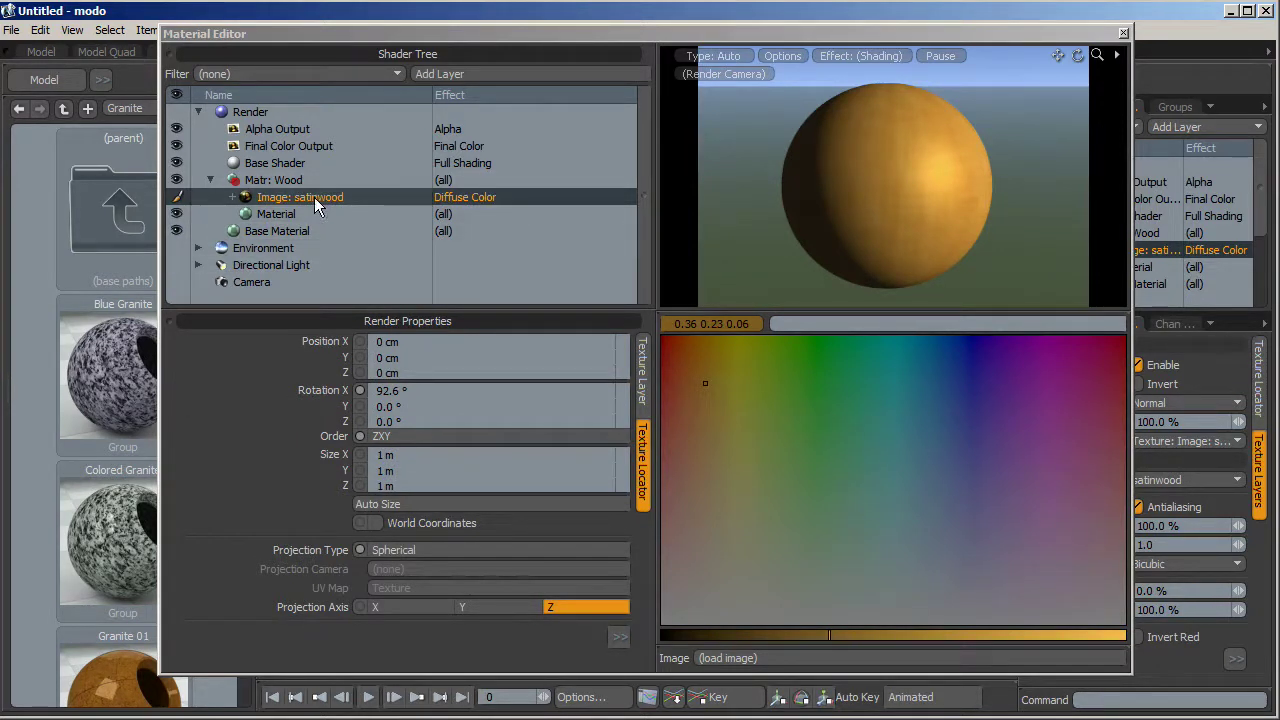
Add a second Image Map layer to the wood material using the existing satinwood image and set its effect to Bump
click(442, 72)
mouse_move(442, 10)
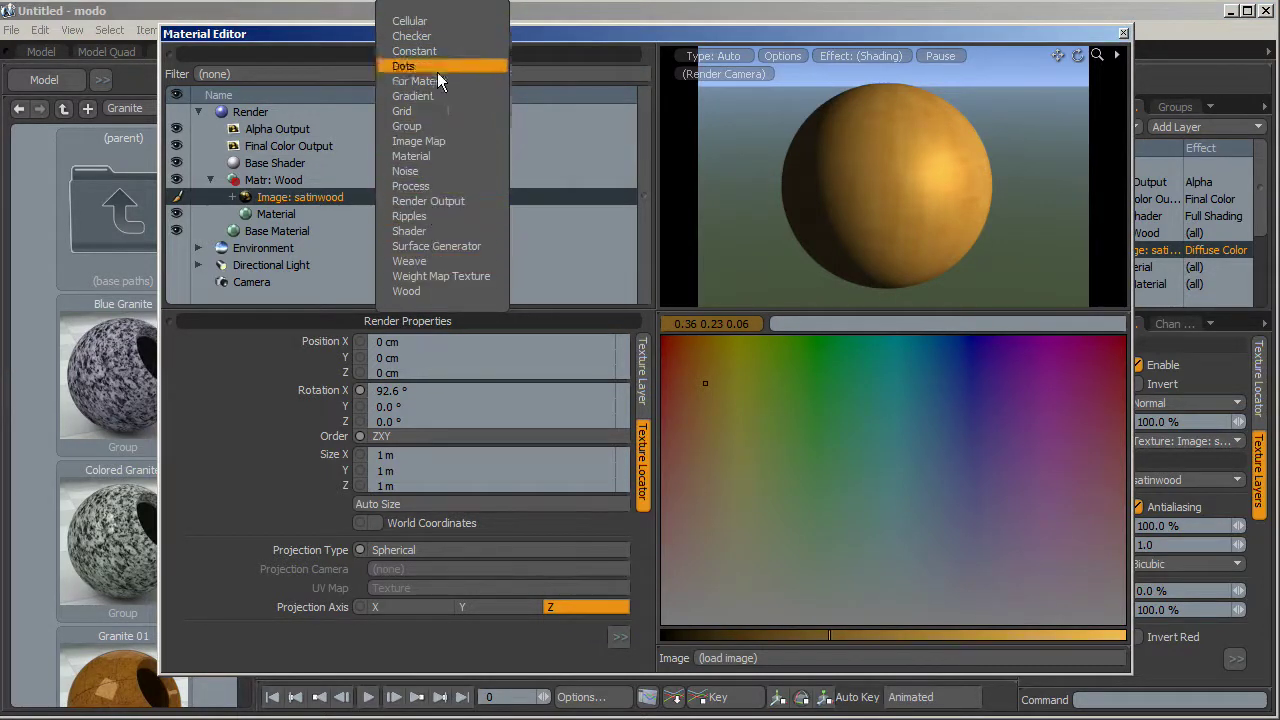
click(448, 141)
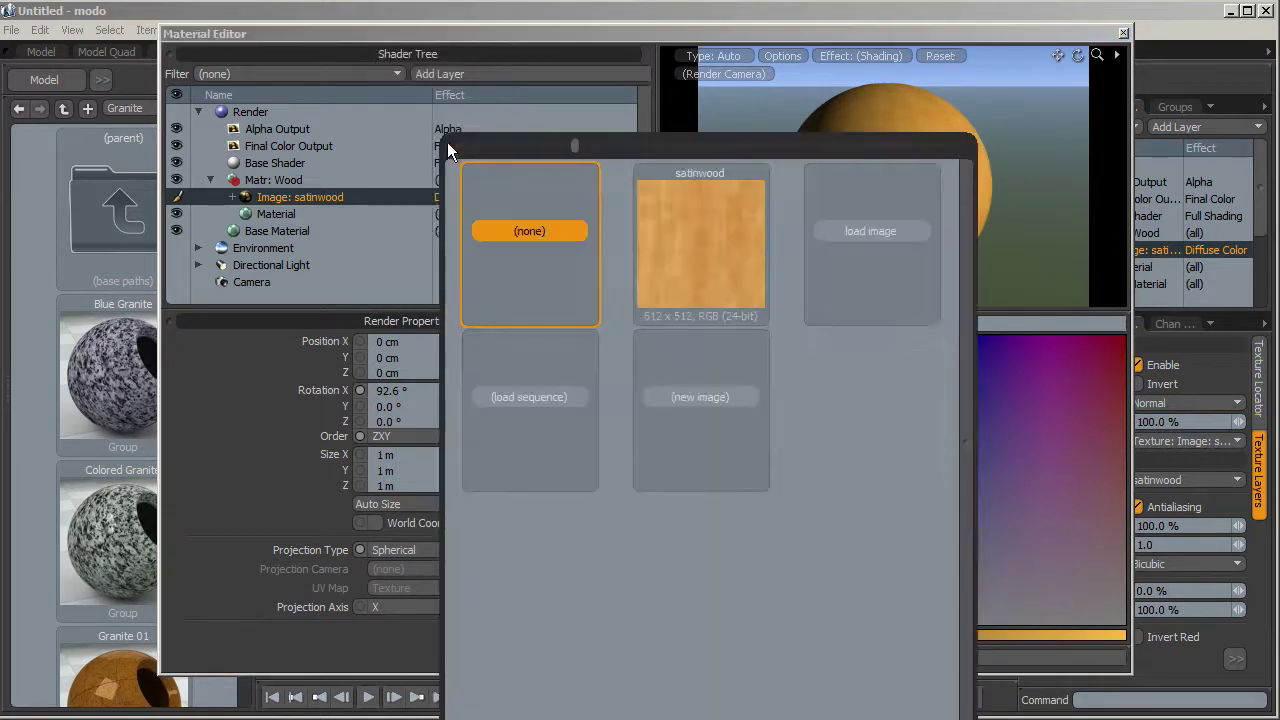
click(713, 261)
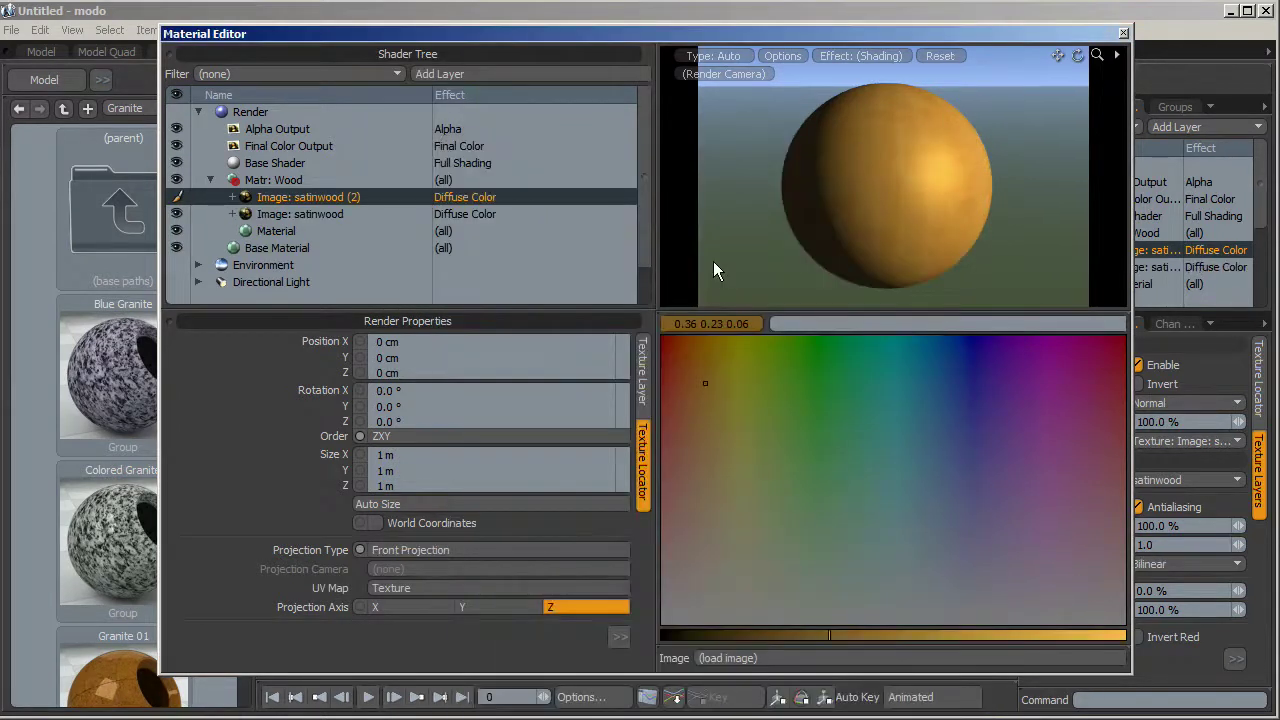
click(485, 199)
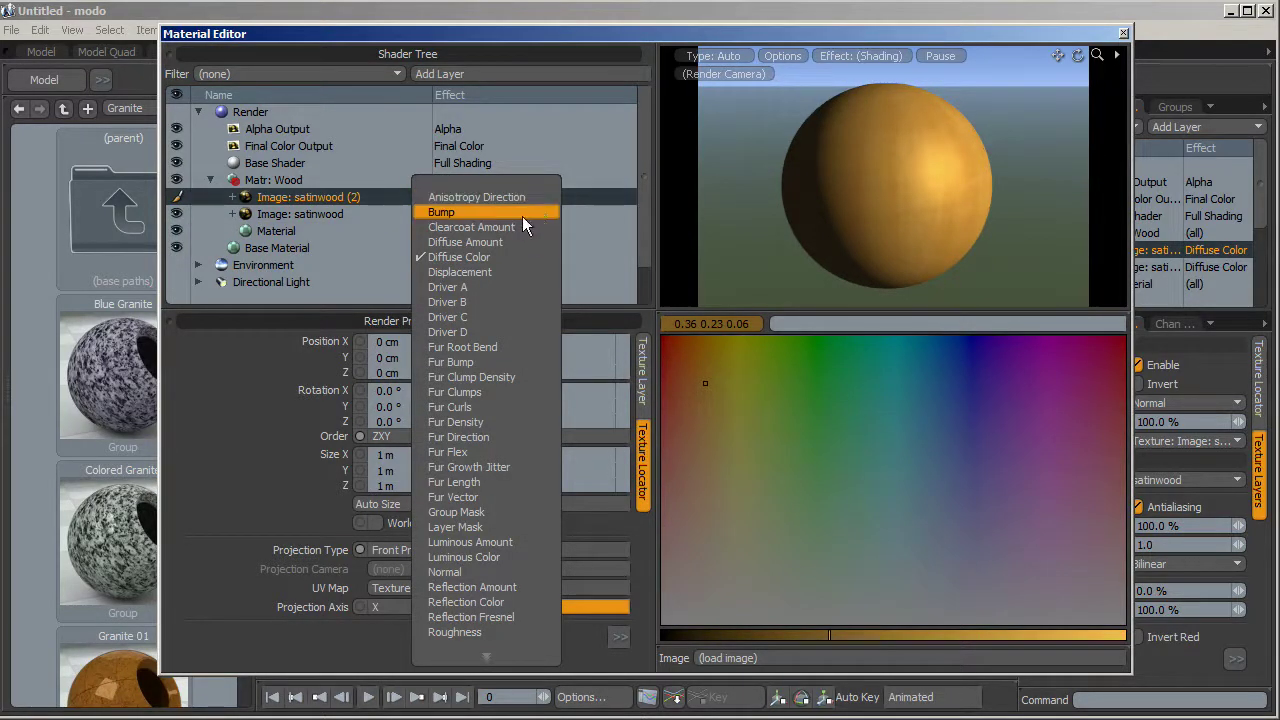
click(512, 214)
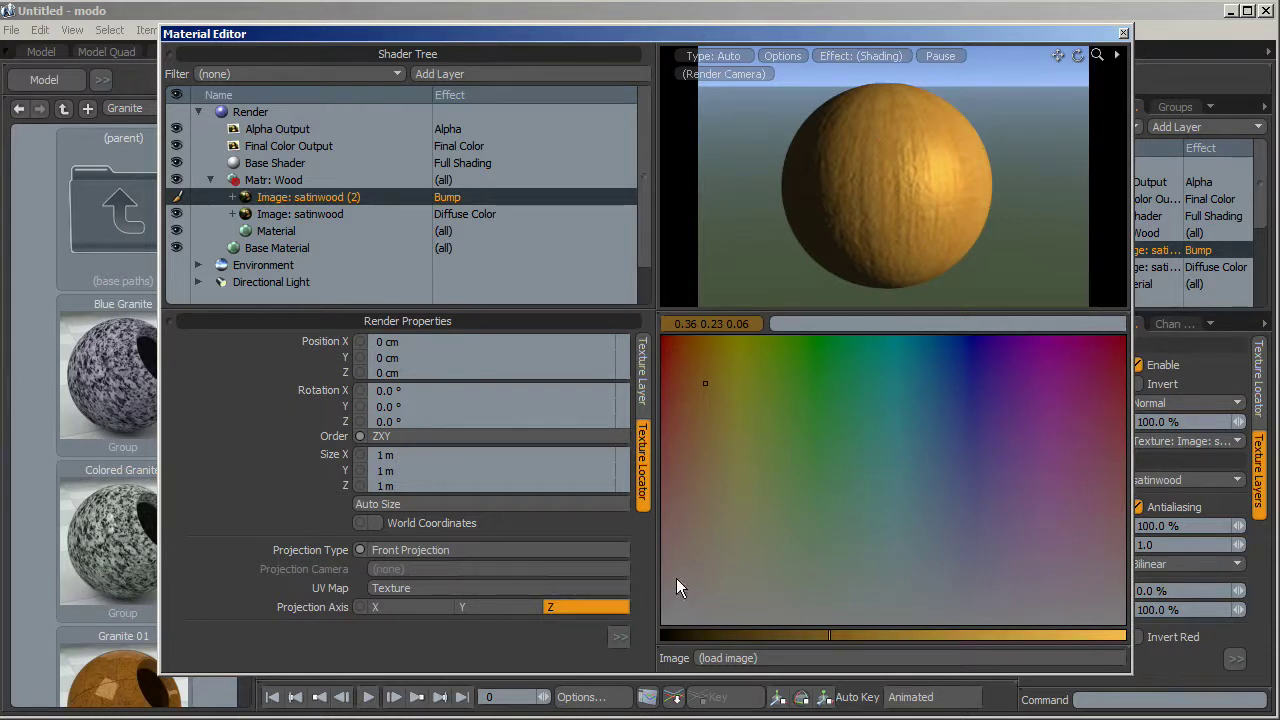
Change the satinwood bump layer's projection type to Spherical
click(620, 637)
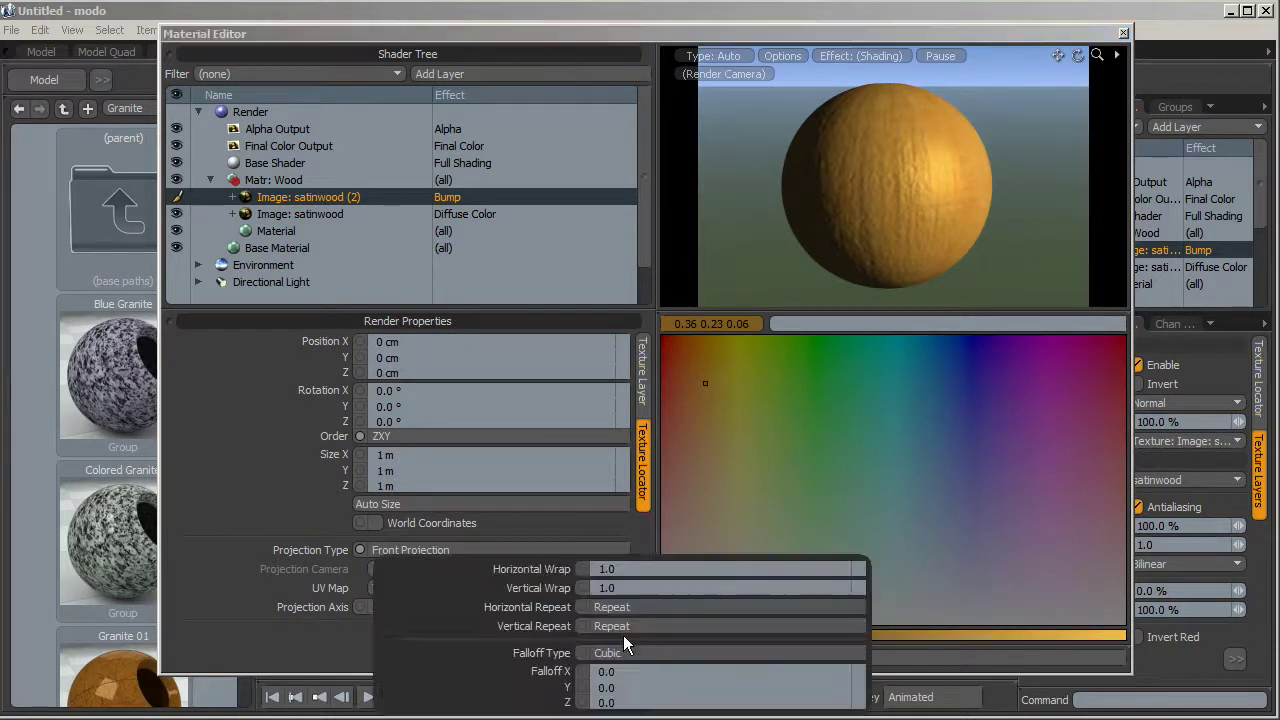
click(441, 548)
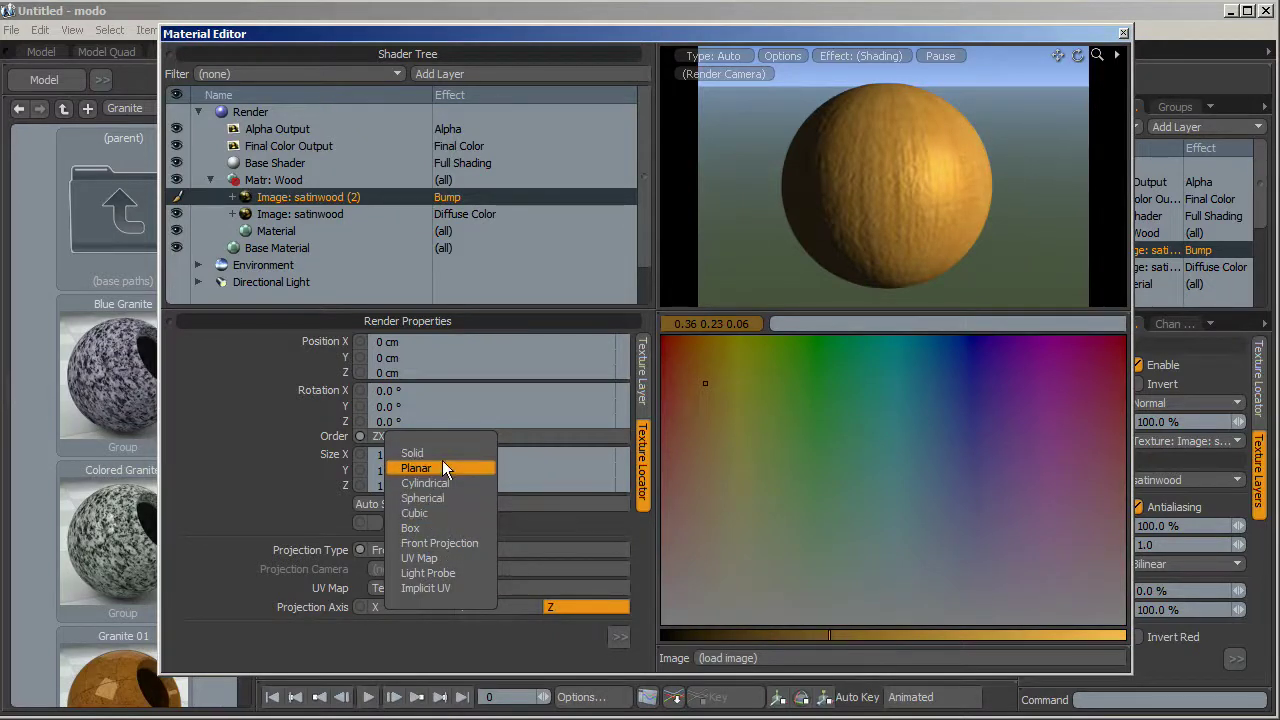
click(447, 497)
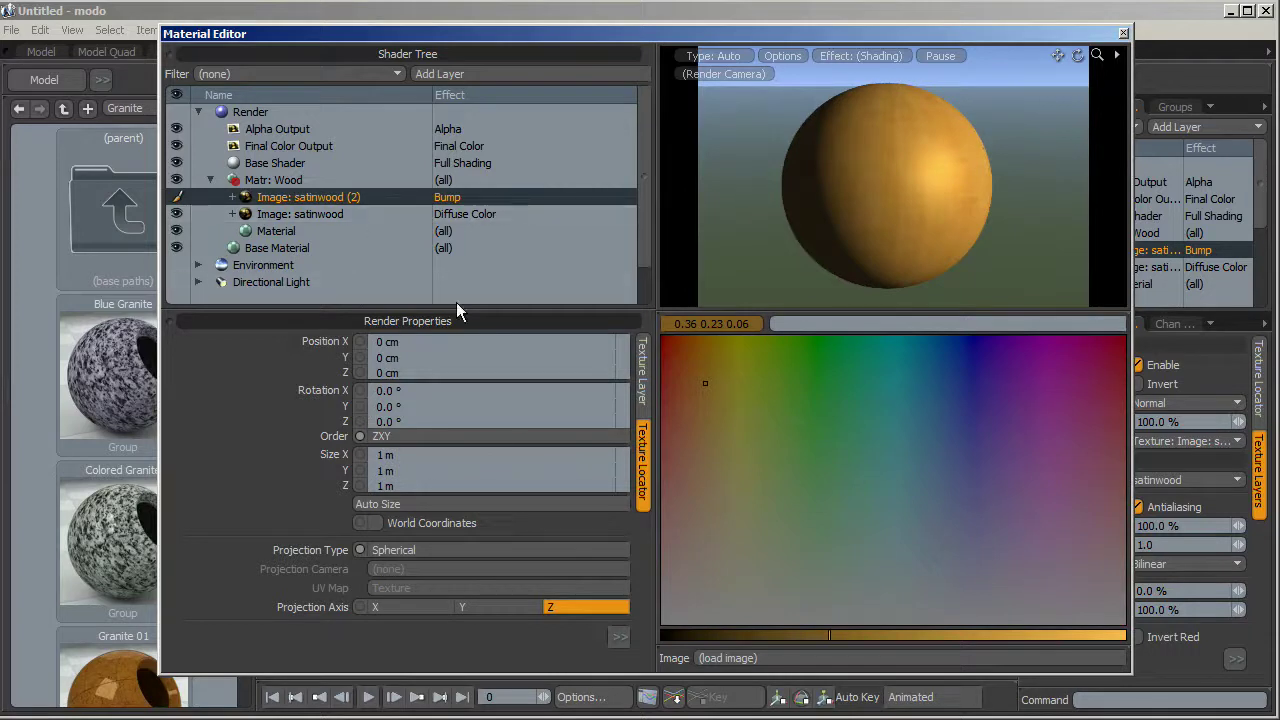
Set the X rotation of the satinwood diffuse color layer's texture locator to 90°
click(326, 215)
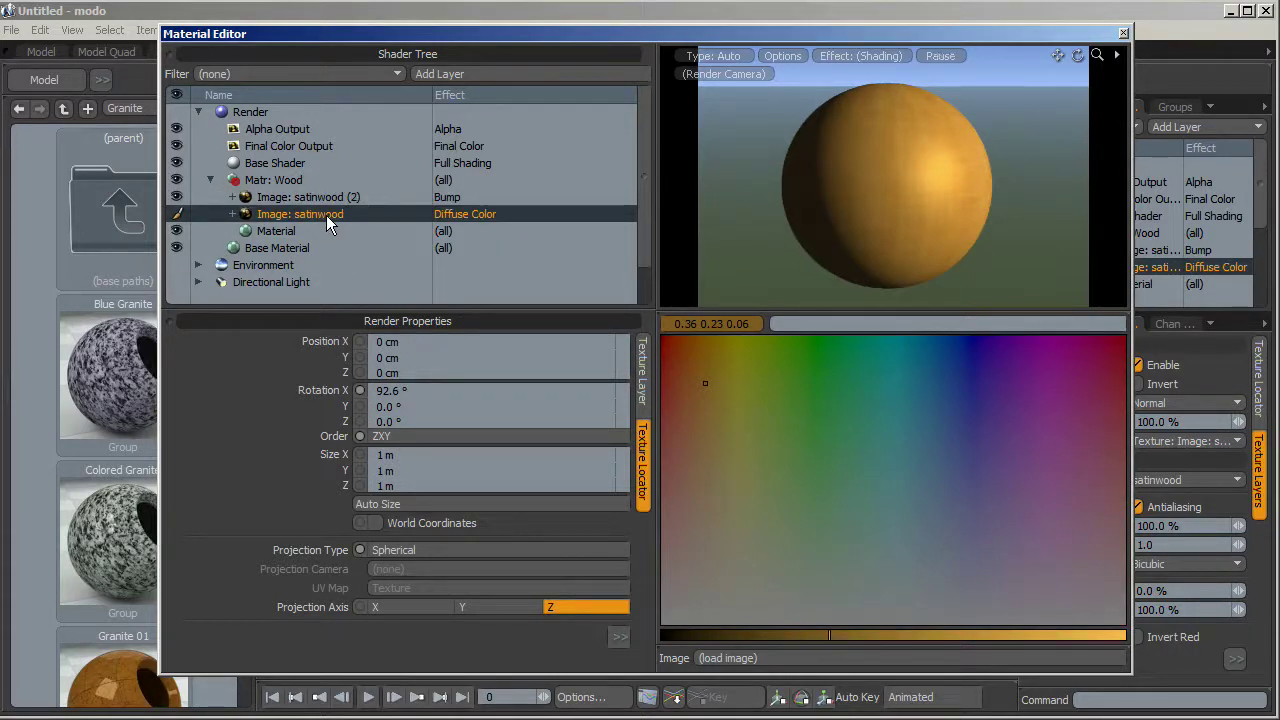
click(405, 390)
text(90)
key(Return)
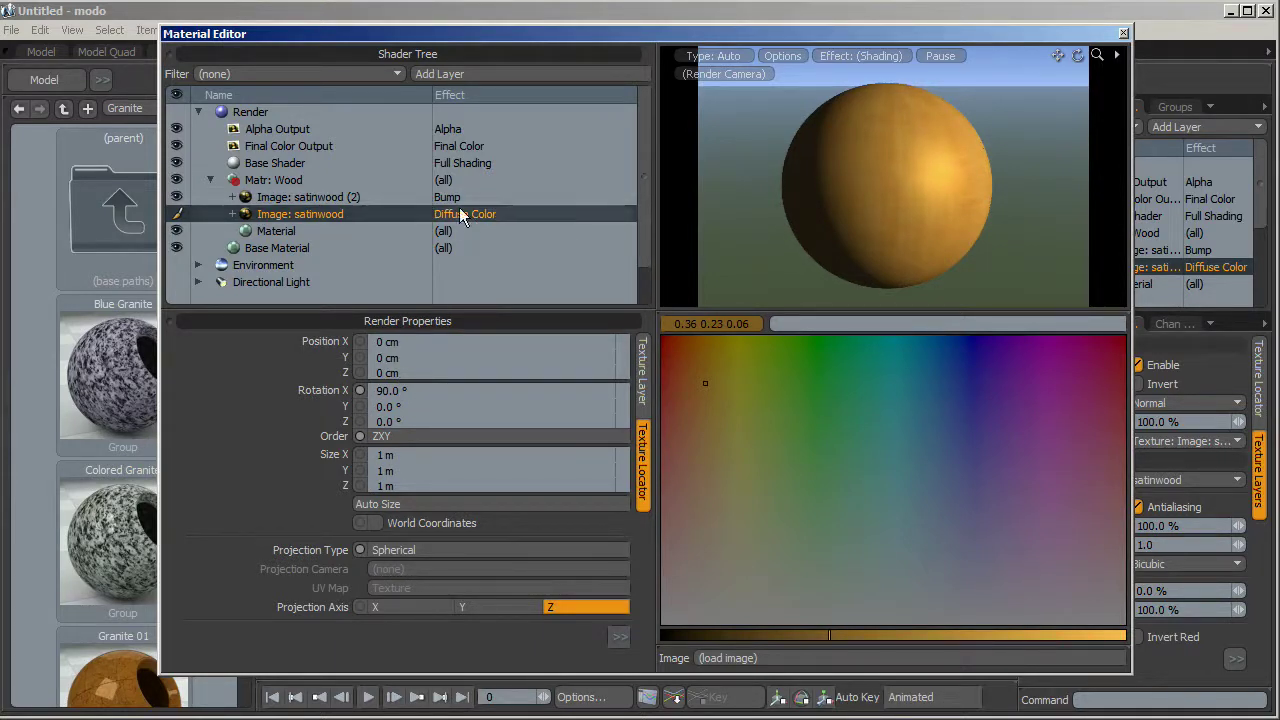
Match the satinwood bump layer by setting its texture locator's X rotation to 90°
click(378, 203)
click(398, 390)
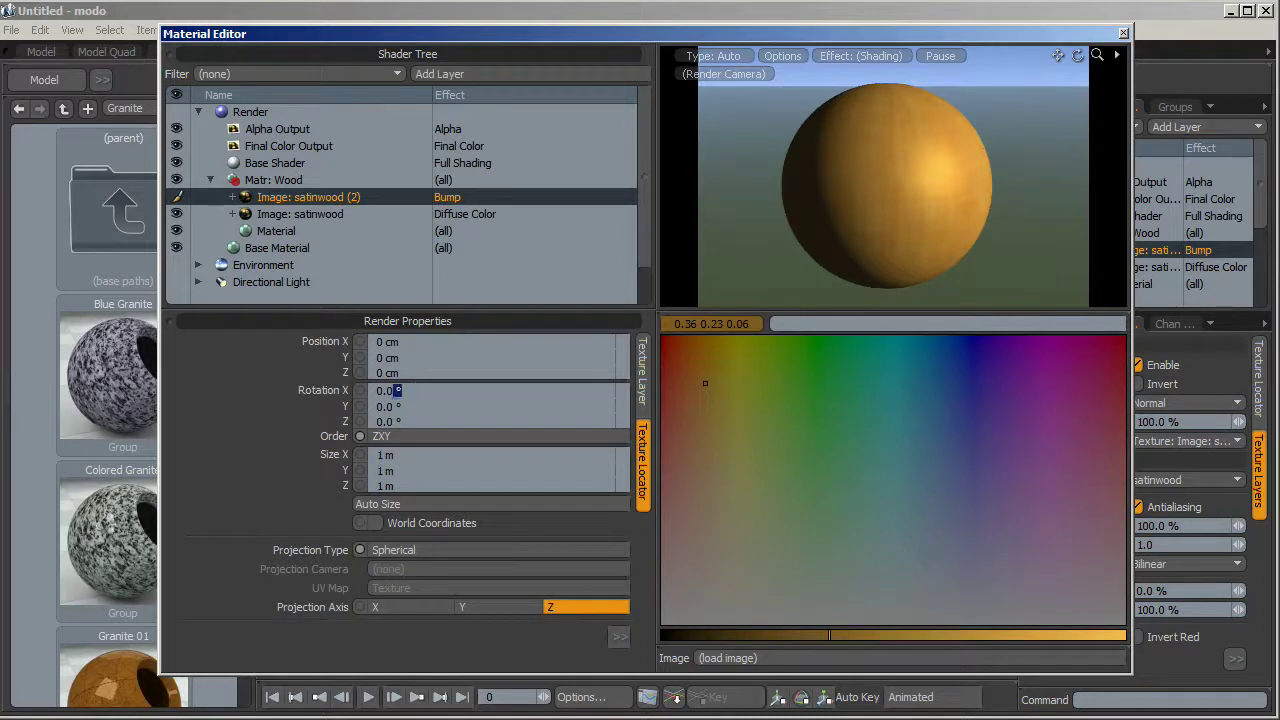
text(90)
key(Return)
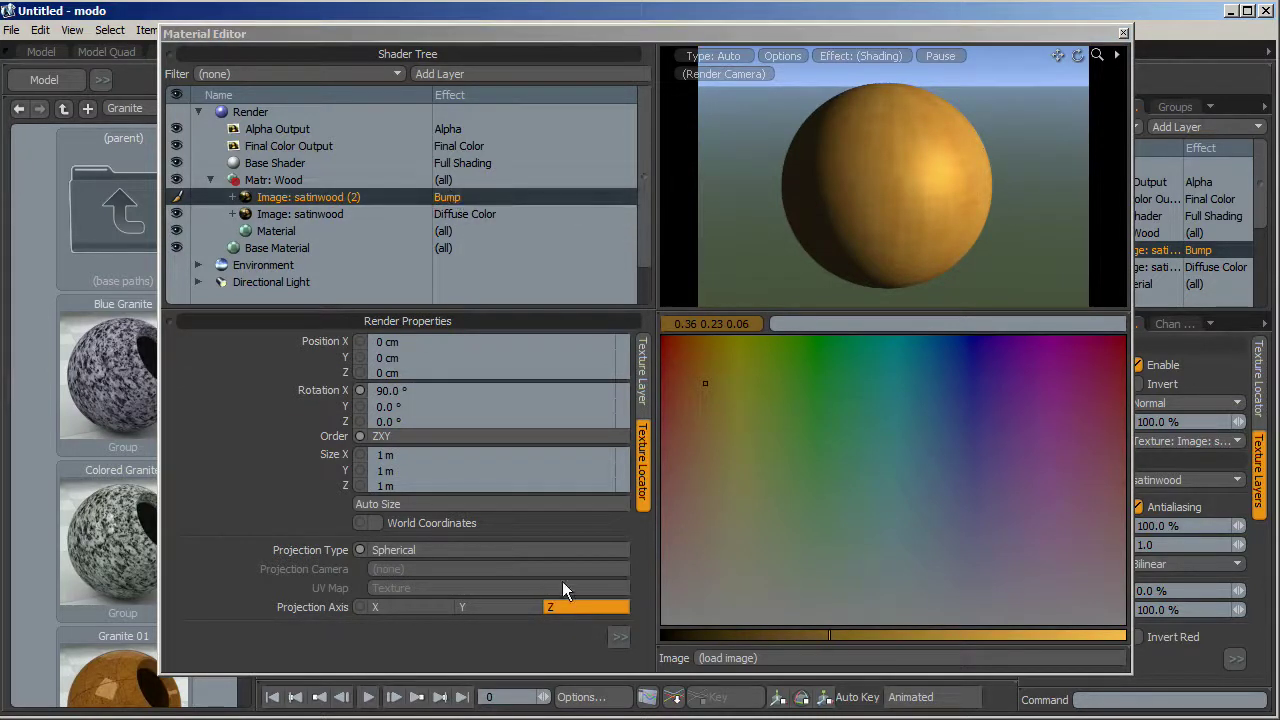
Set both the horizontal and vertical wrap of the satinwood bump layer's texture locator to 3
click(624, 637)
click(630, 566)
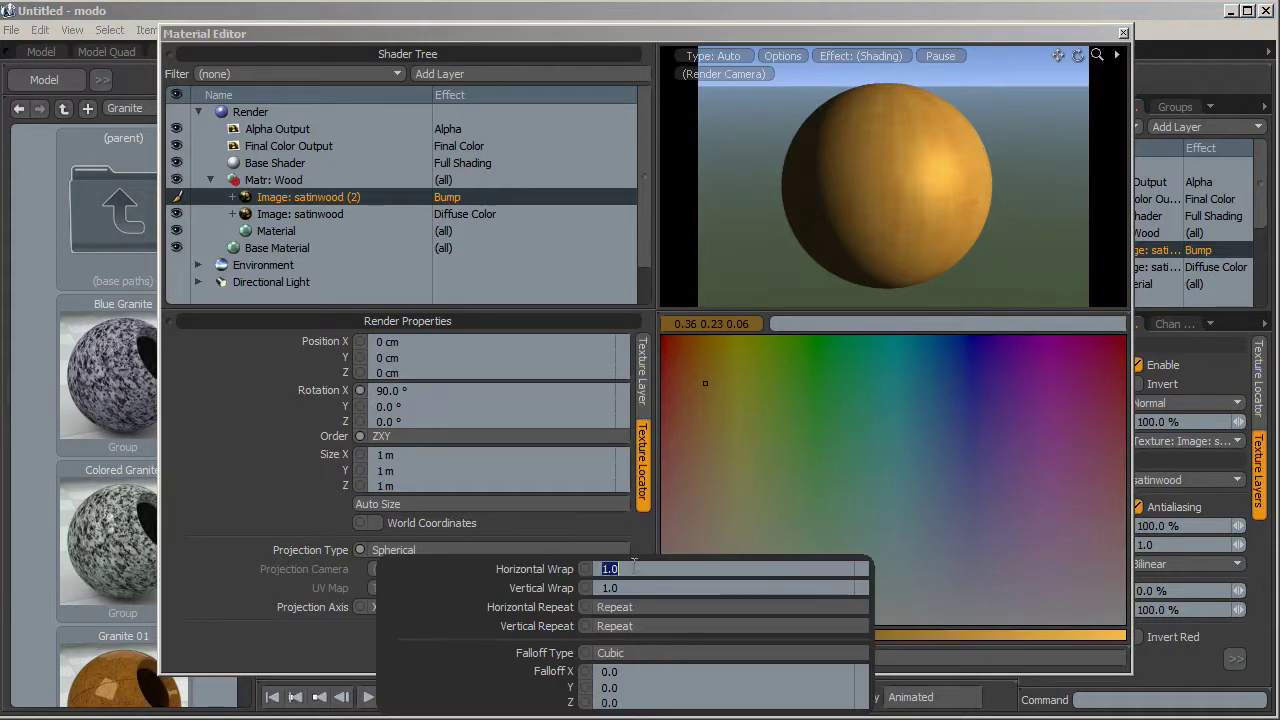
text(3)
key(Tab)
text(3)
key(Return)
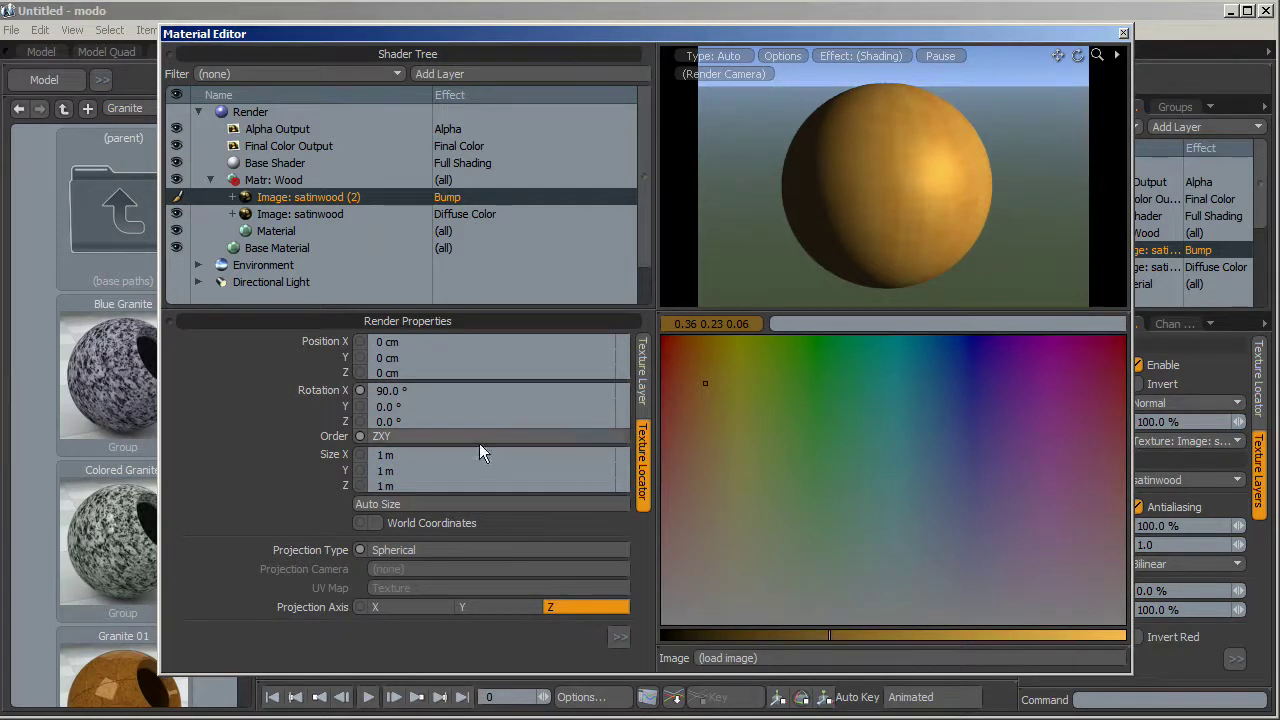
click(1078, 56)
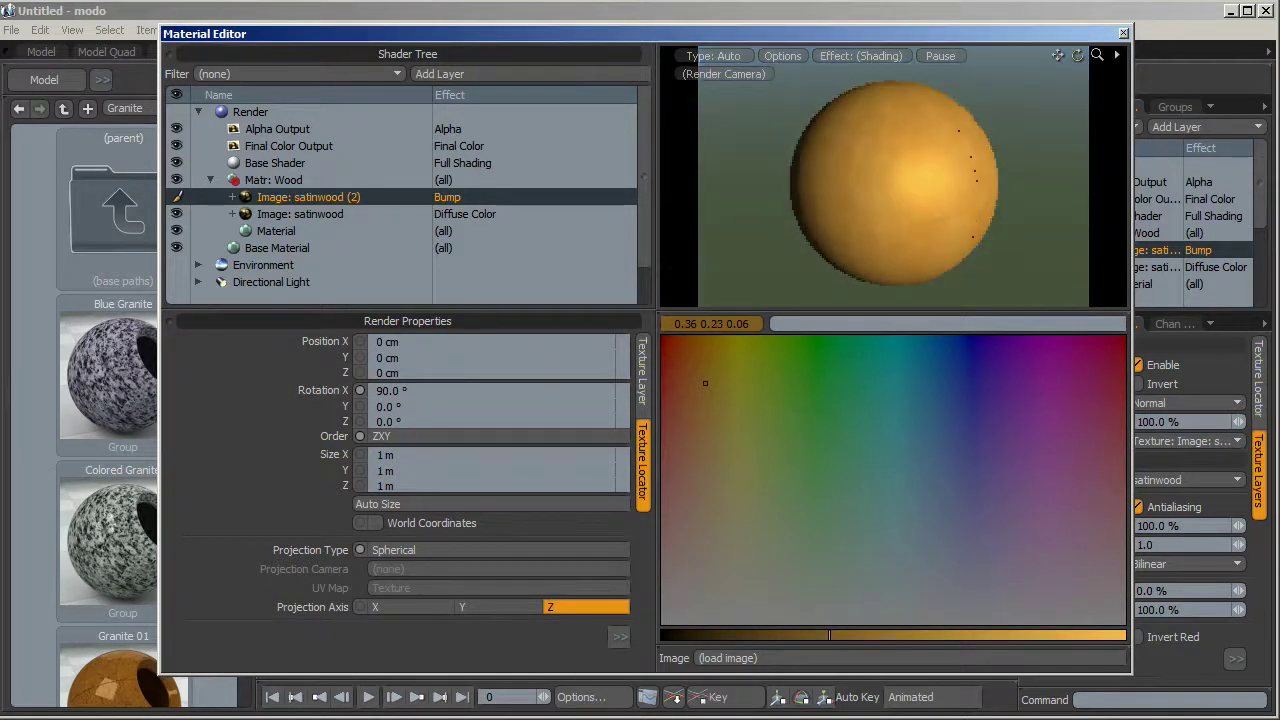
Raise the bump strength of the wood group's Material, trying 500% before setting it to 1000%, and inspect the preview sphere
click(303, 181)
click(300, 230)
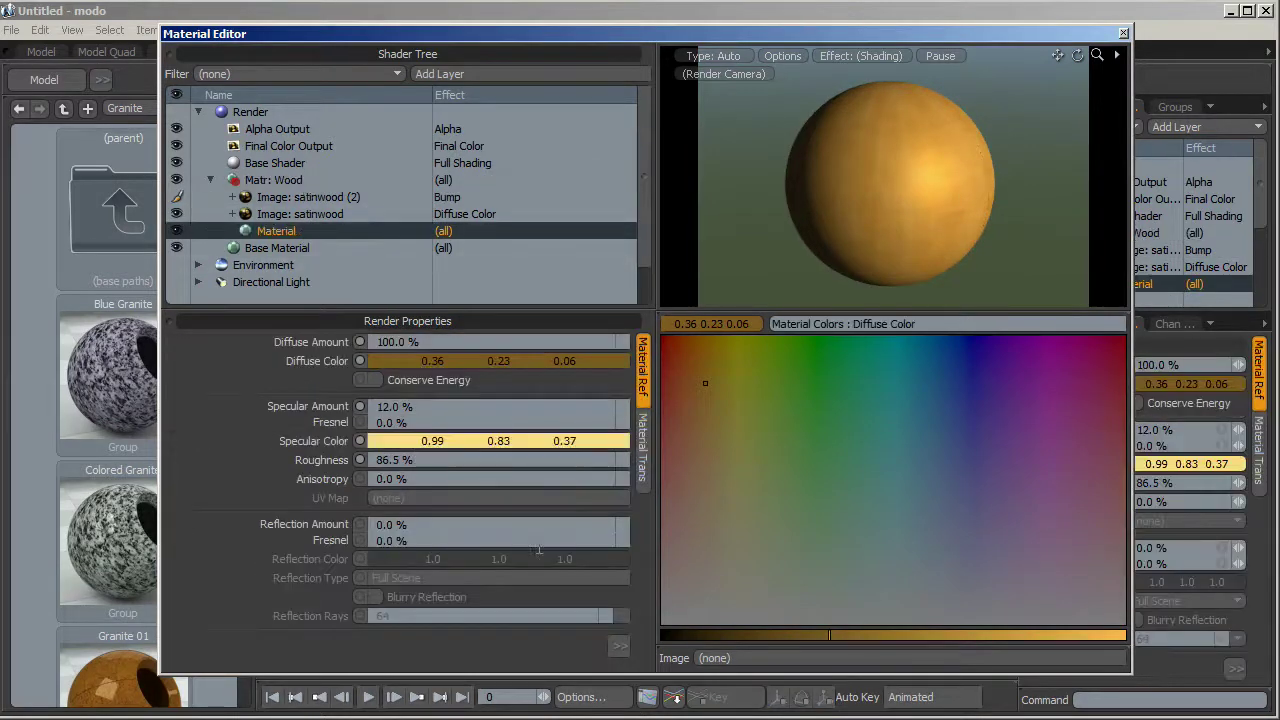
click(610, 645)
click(614, 650)
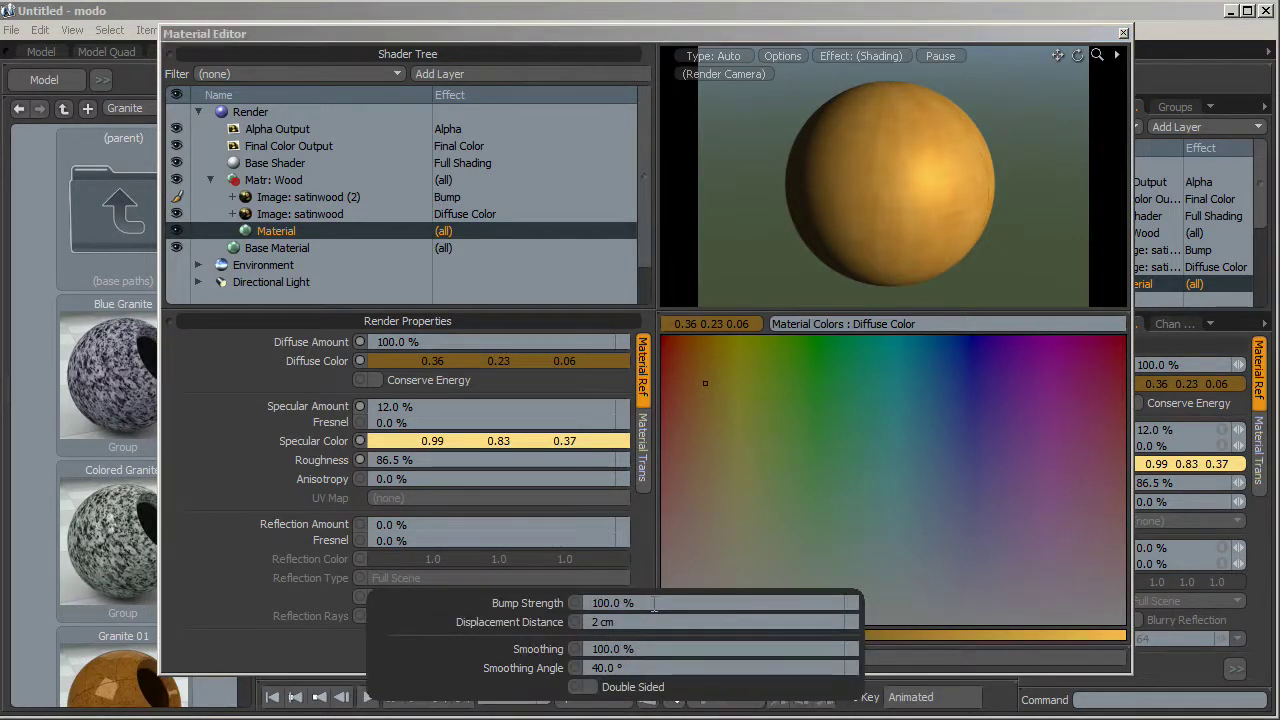
click(654, 603)
text(500)
key(Return)
click(648, 603)
text(1000)
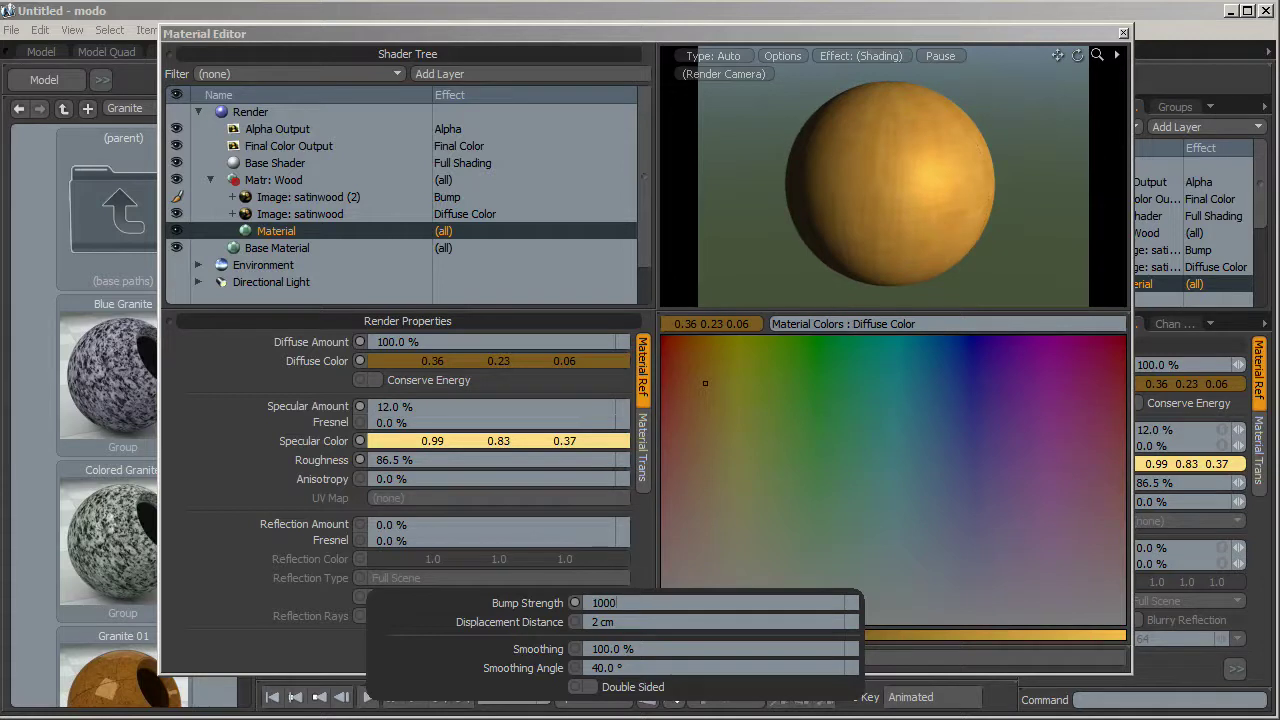
key(Return)
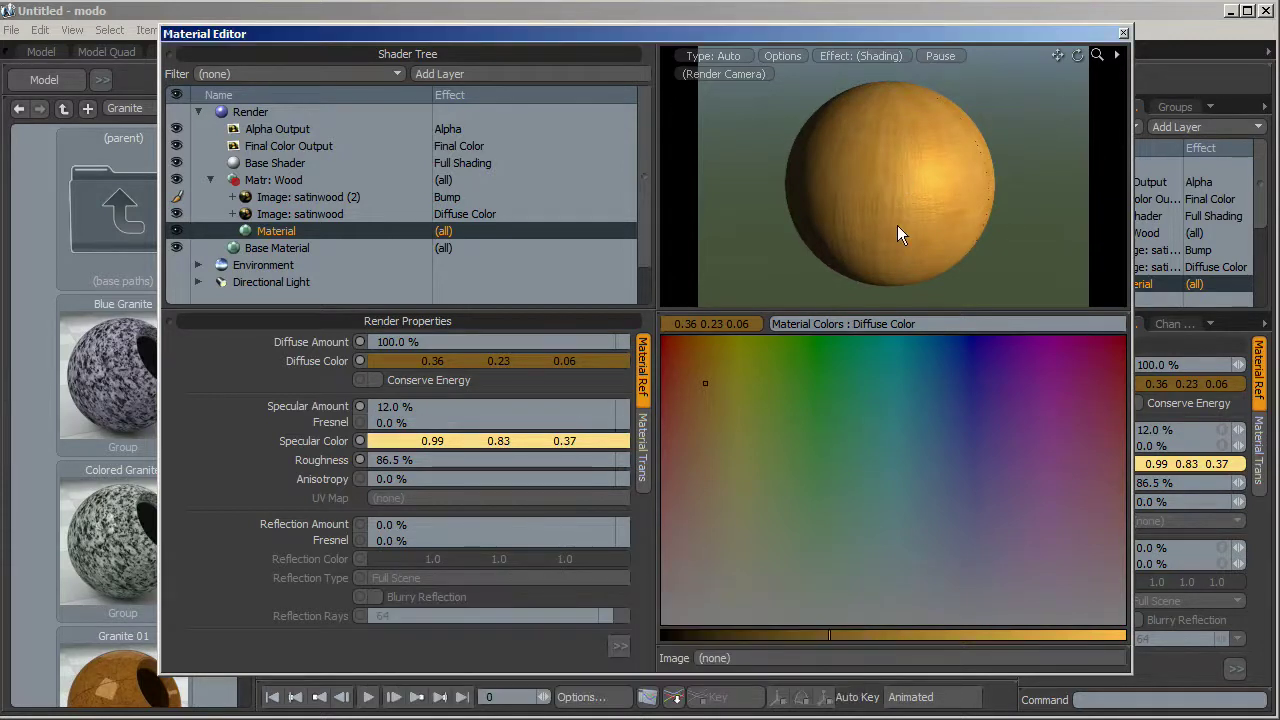
click(1077, 55)
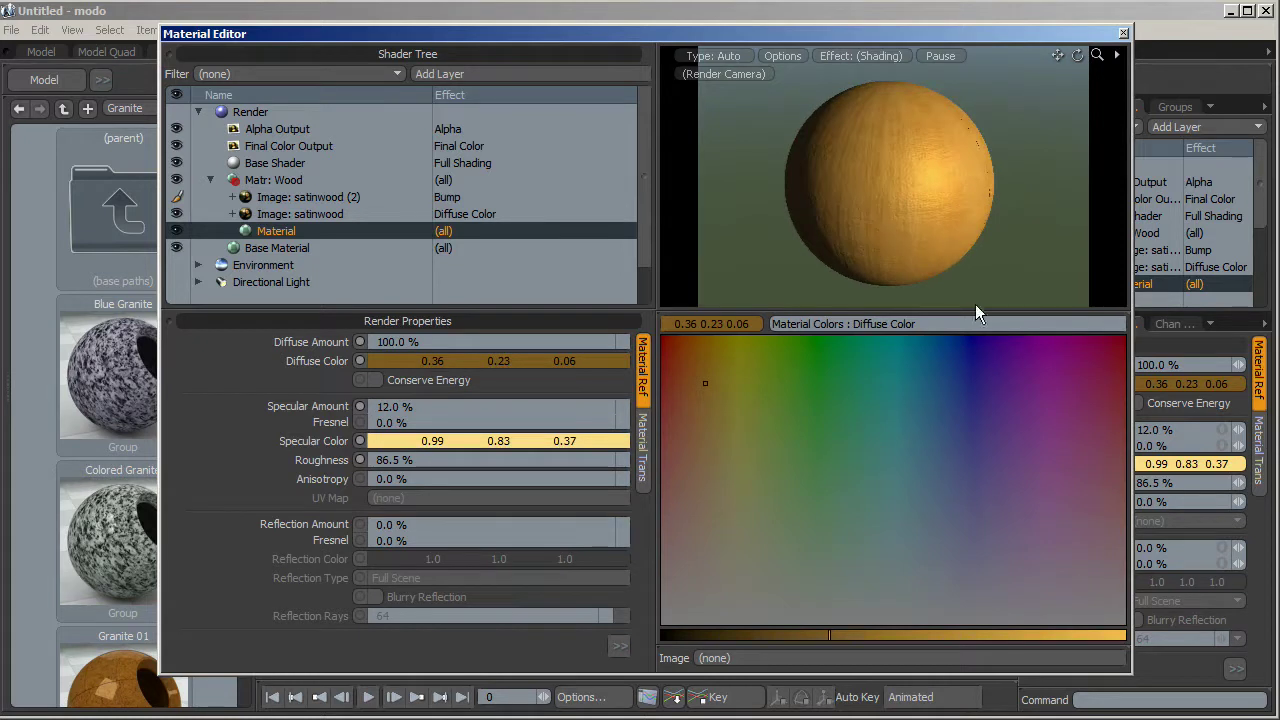
drag(1082, 54, 1076, 55)
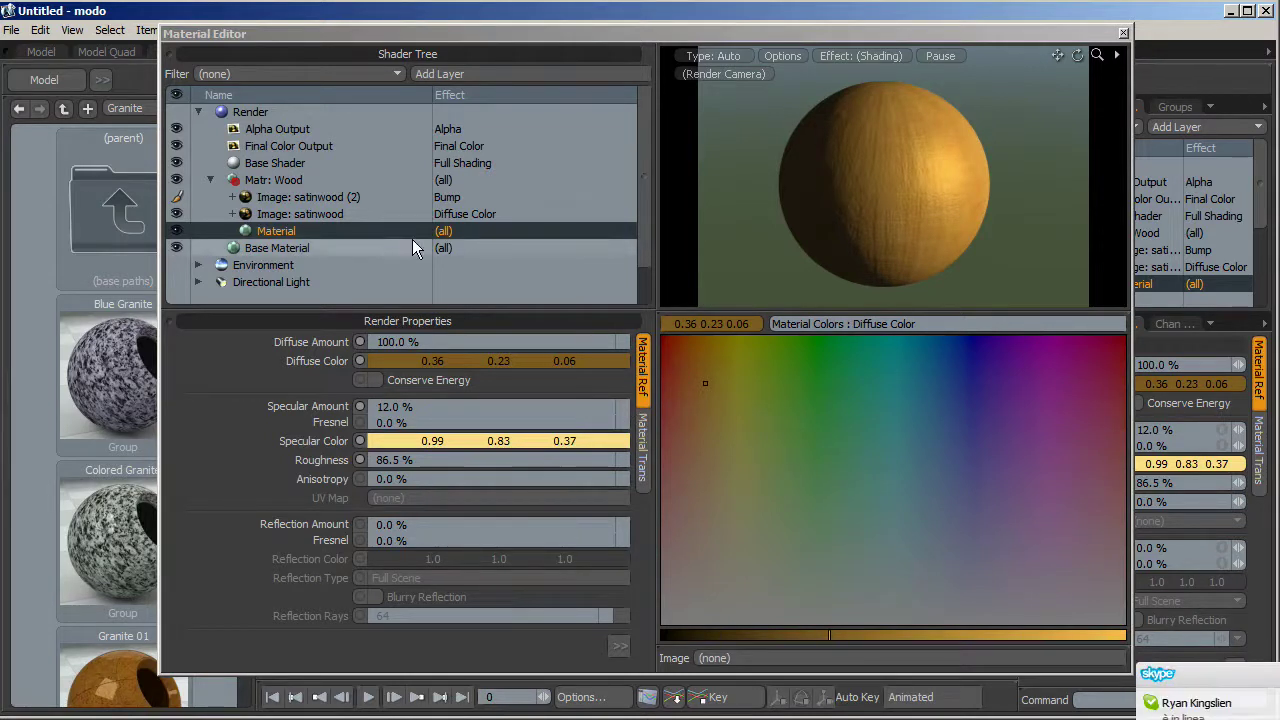
Begin adding another Image Map layer to the wood material from a newly loaded image, browsing to the Assets Images folder
click(330, 176)
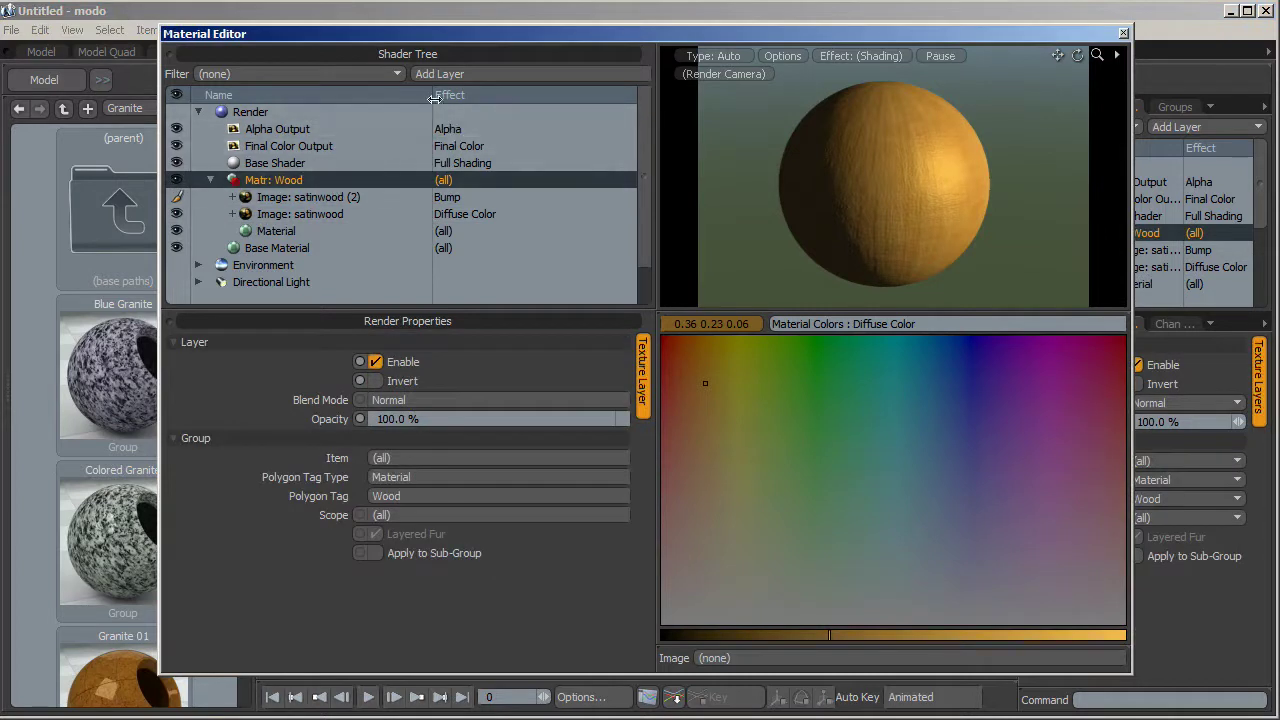
click(442, 74)
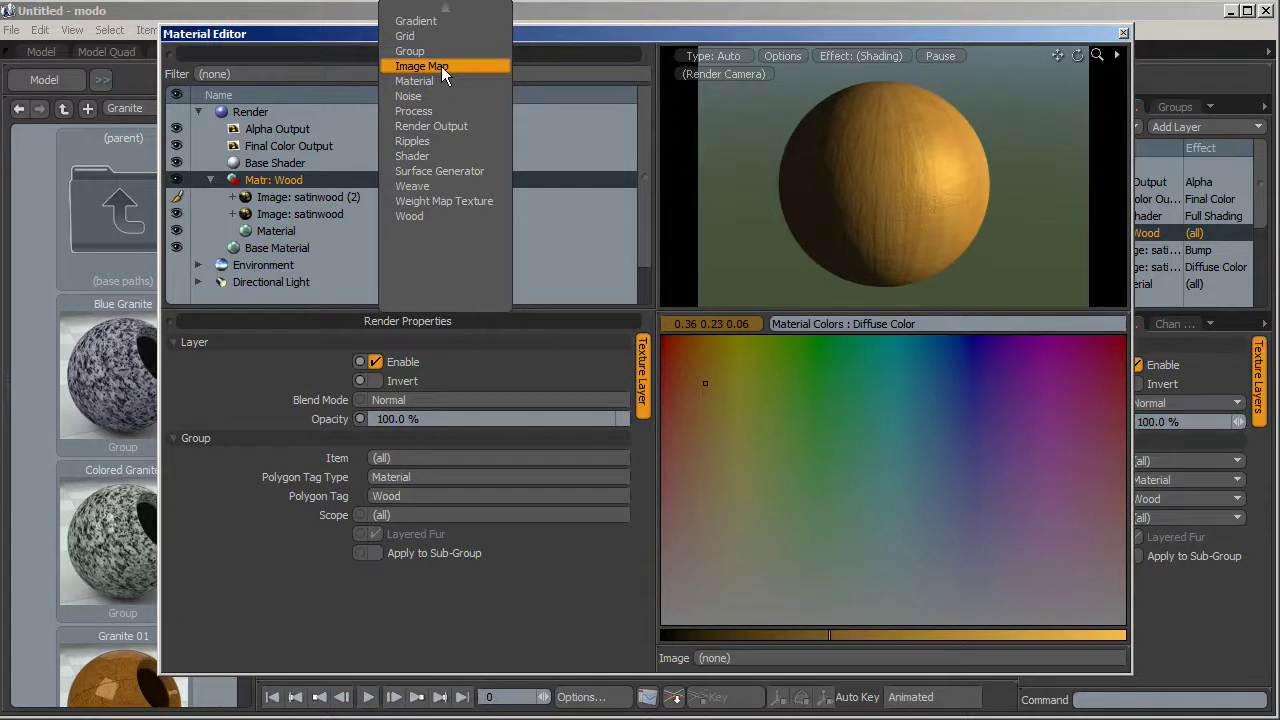
click(441, 66)
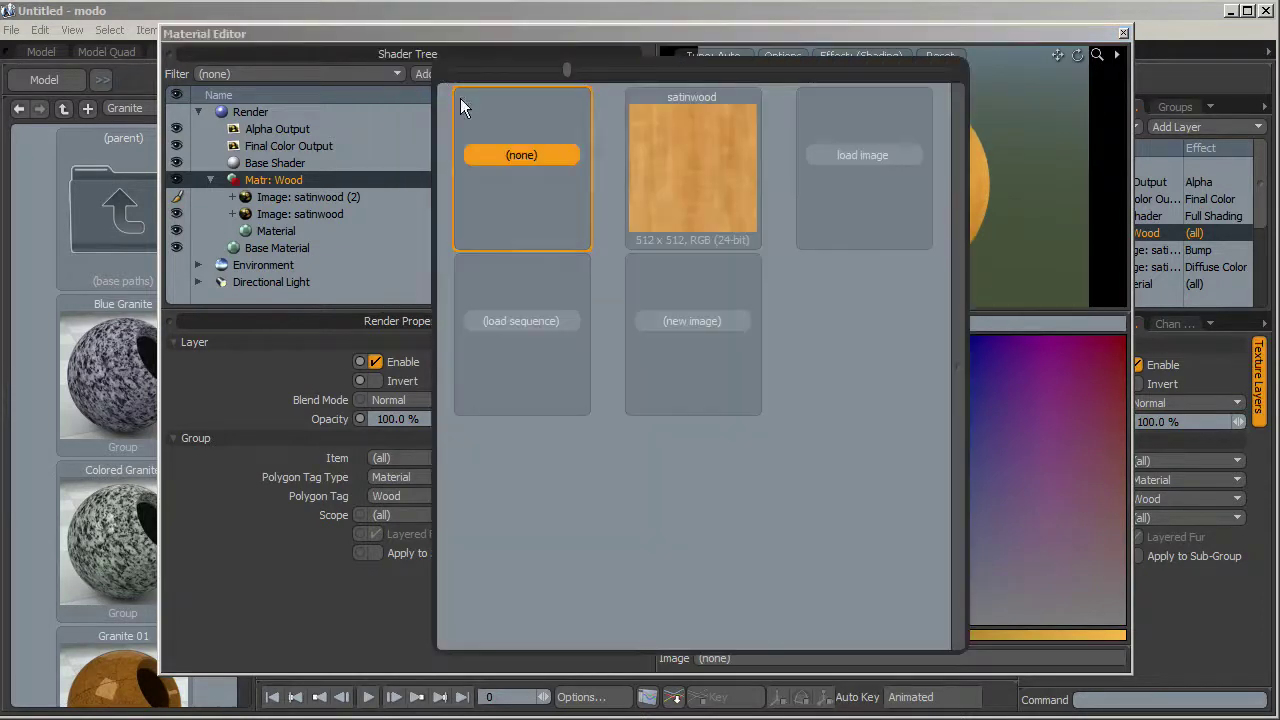
click(891, 201)
drag(753, 213, 701, 139)
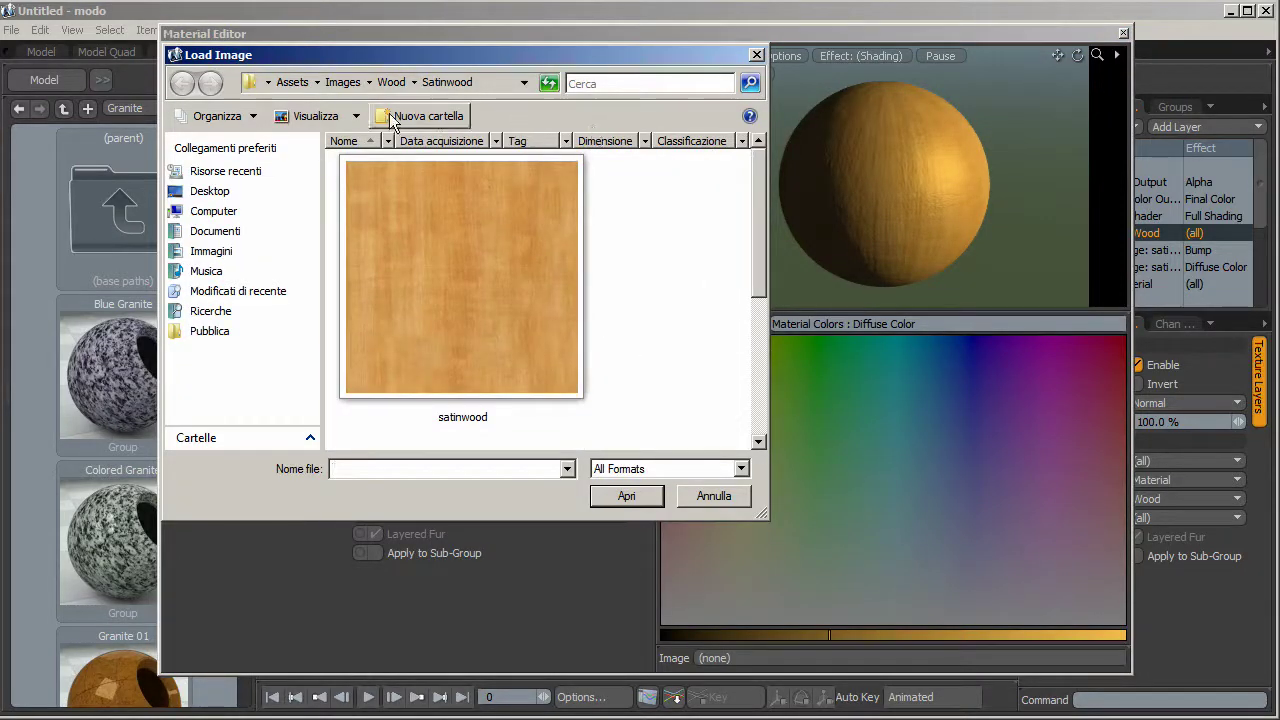
click(393, 82)
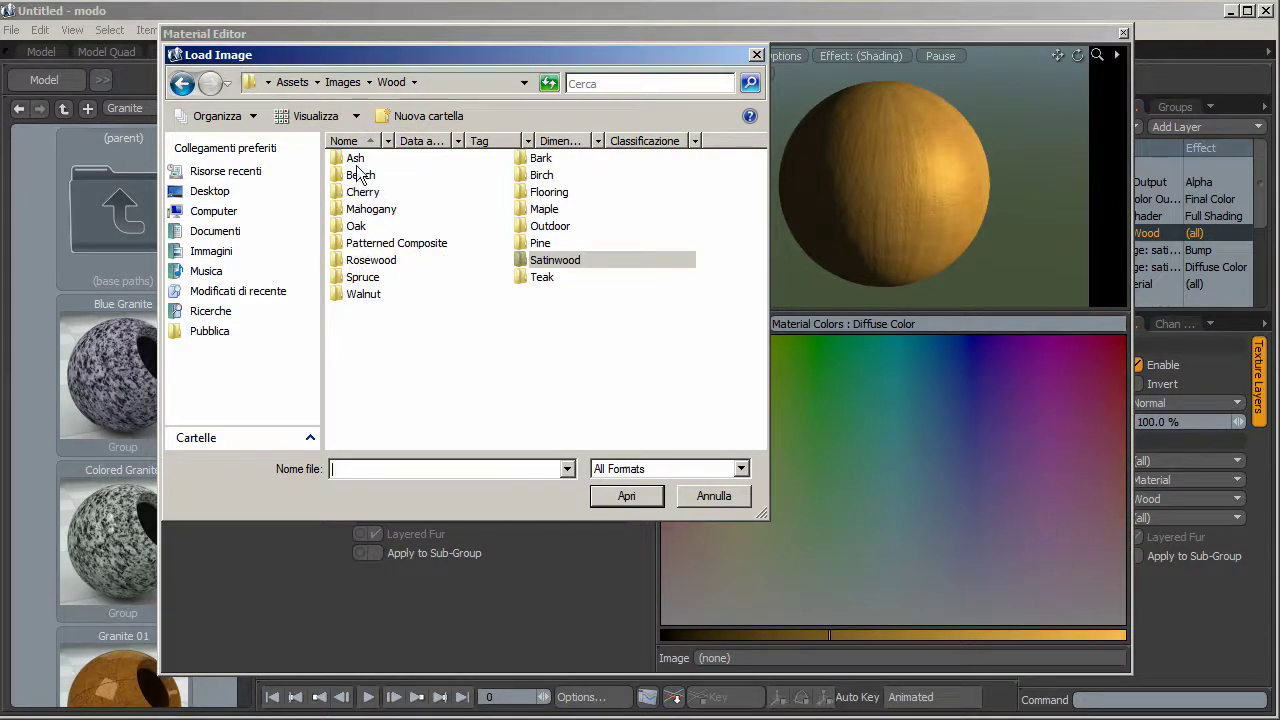
click(353, 84)
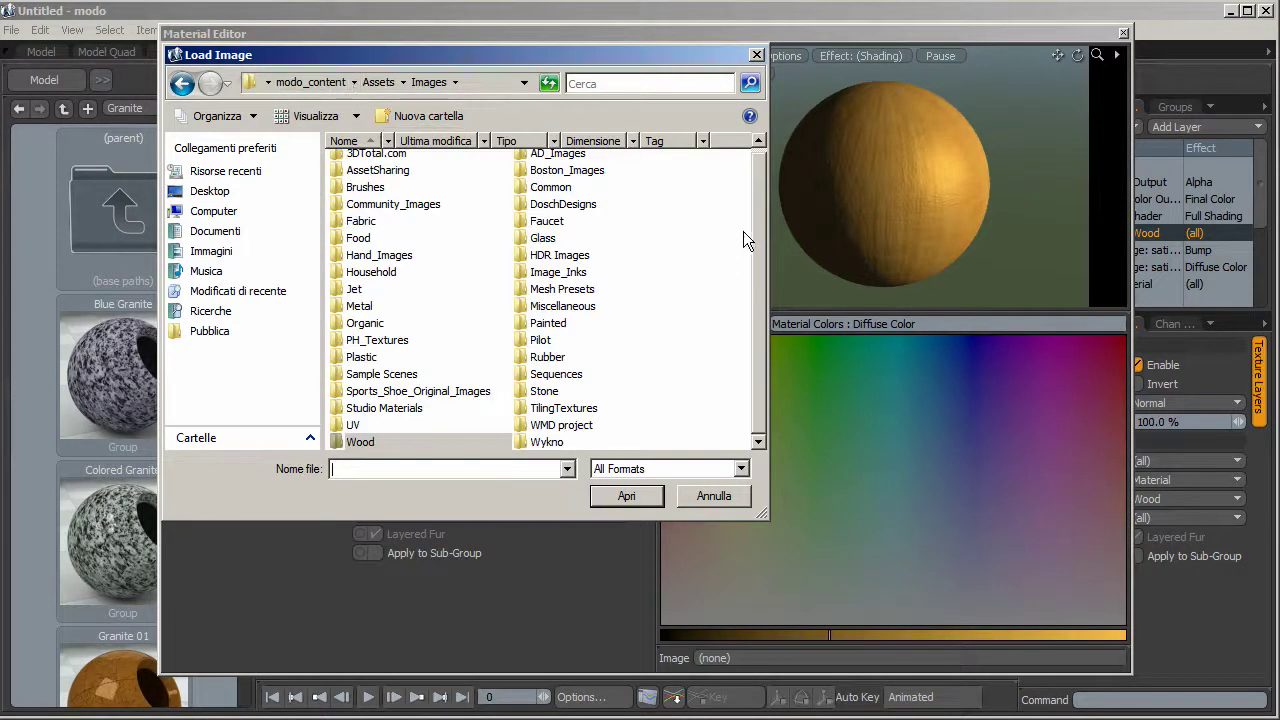
scroll(753, 170, up, 1)
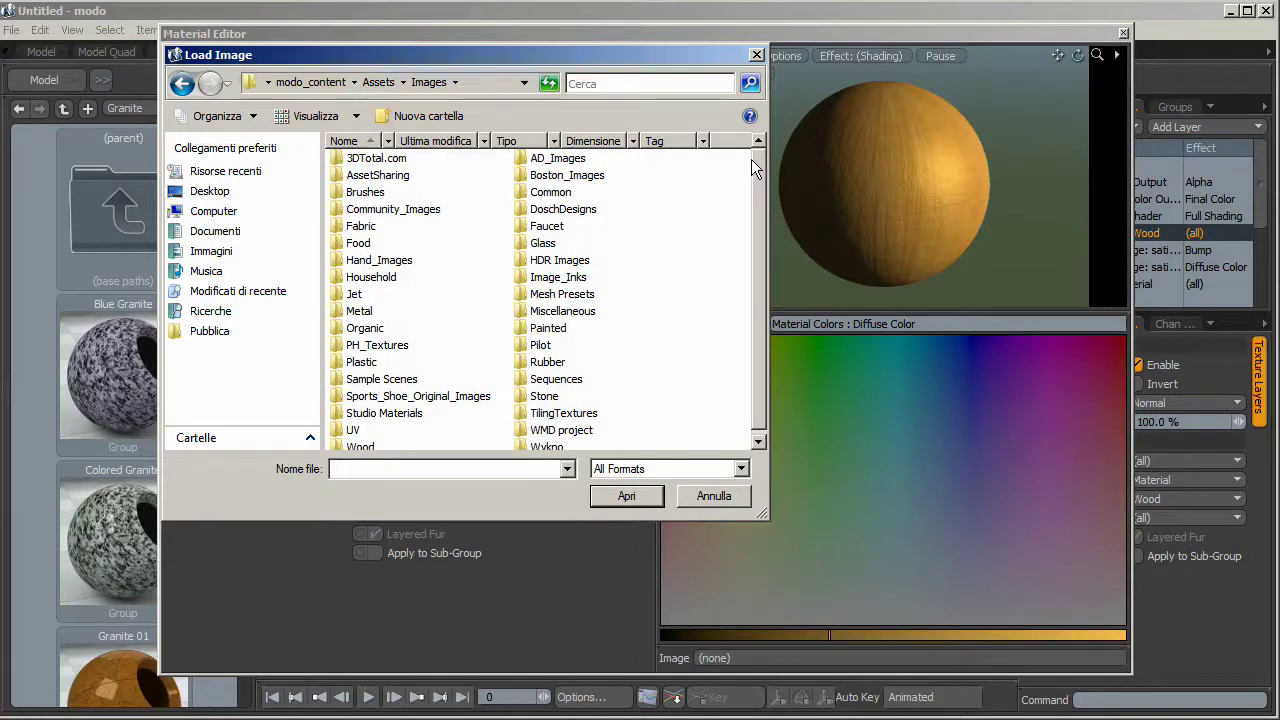
scroll(751, 171, down, 1)
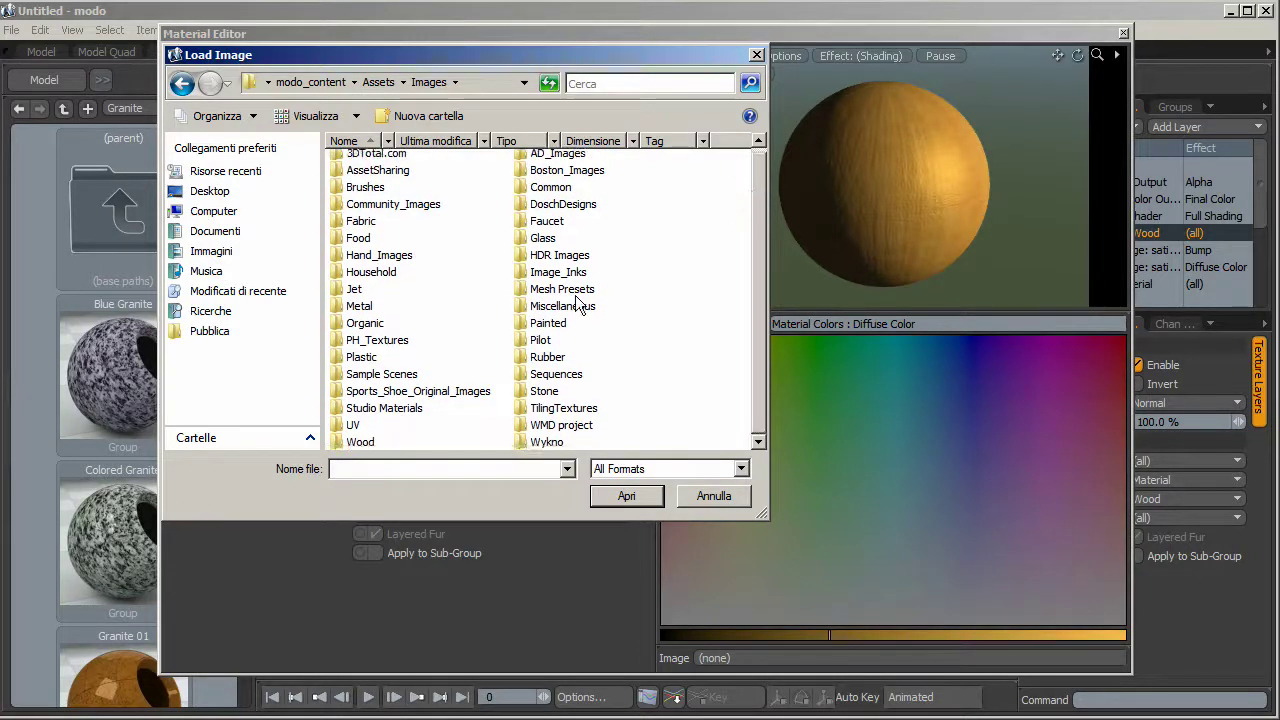
Load the brshmtl7 image from the Metal > Brushed folder as the new layer's texture
click(366, 307)
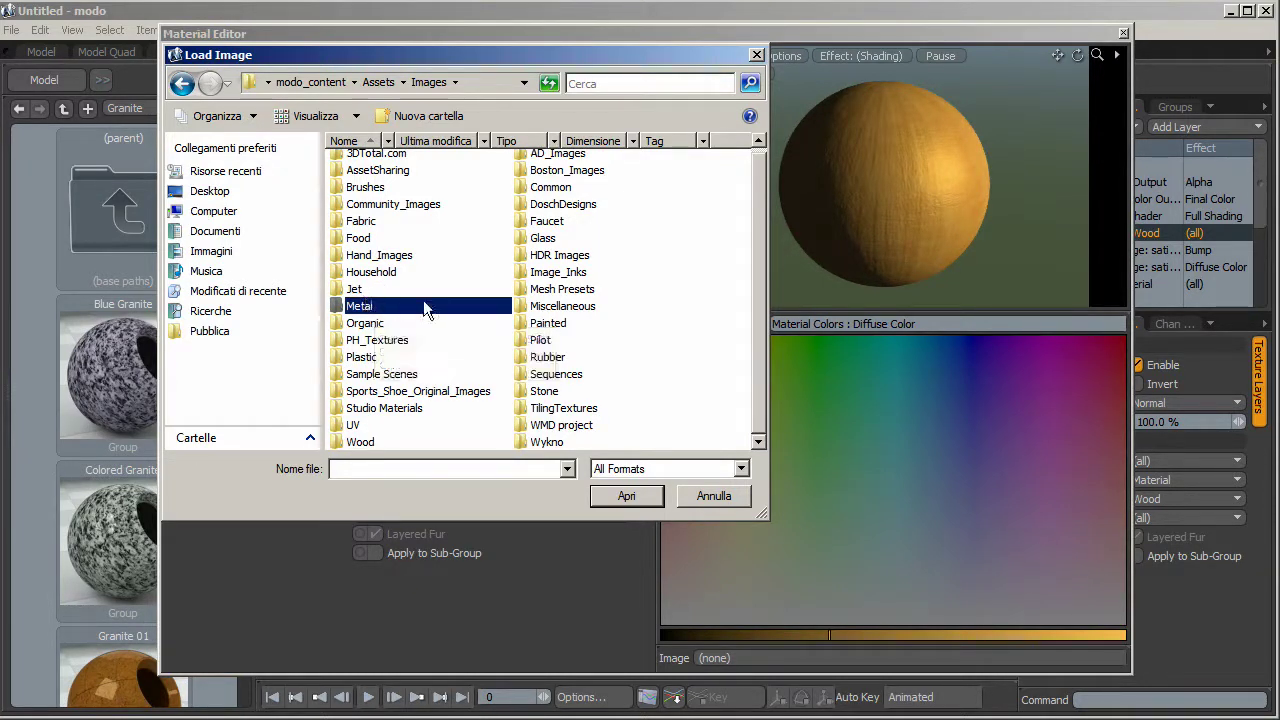
double_click(387, 305)
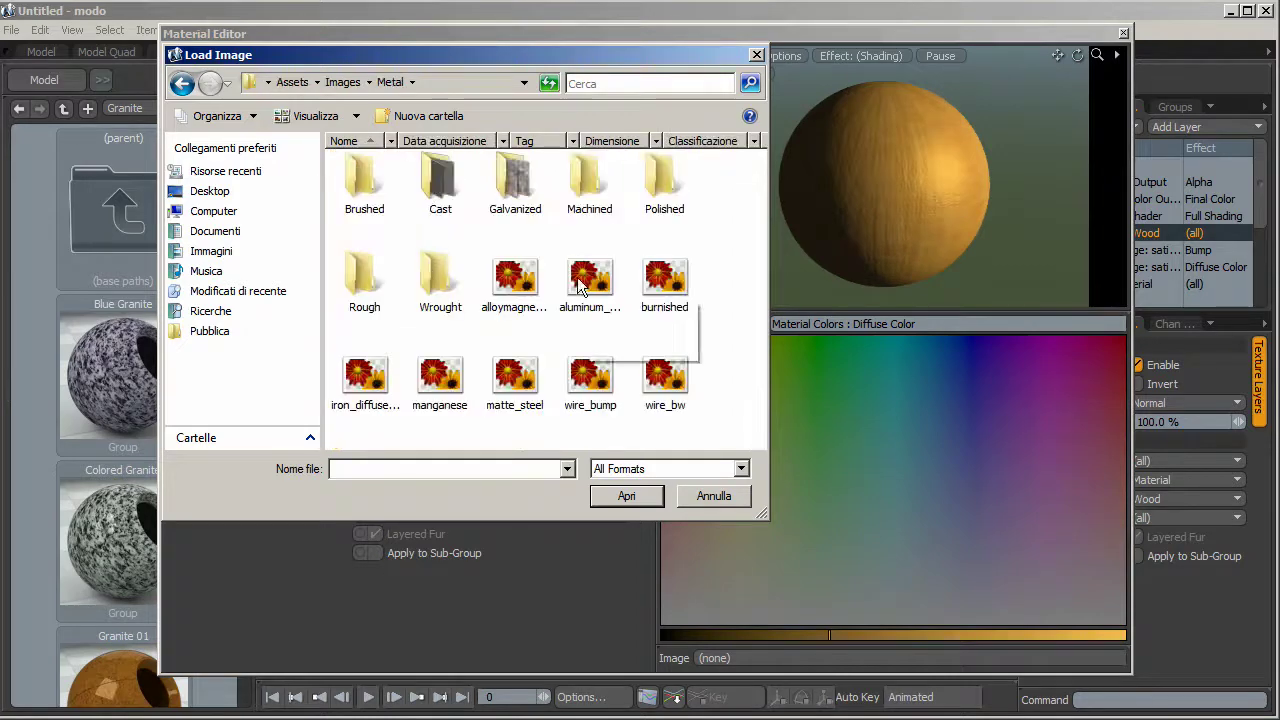
click(355, 116)
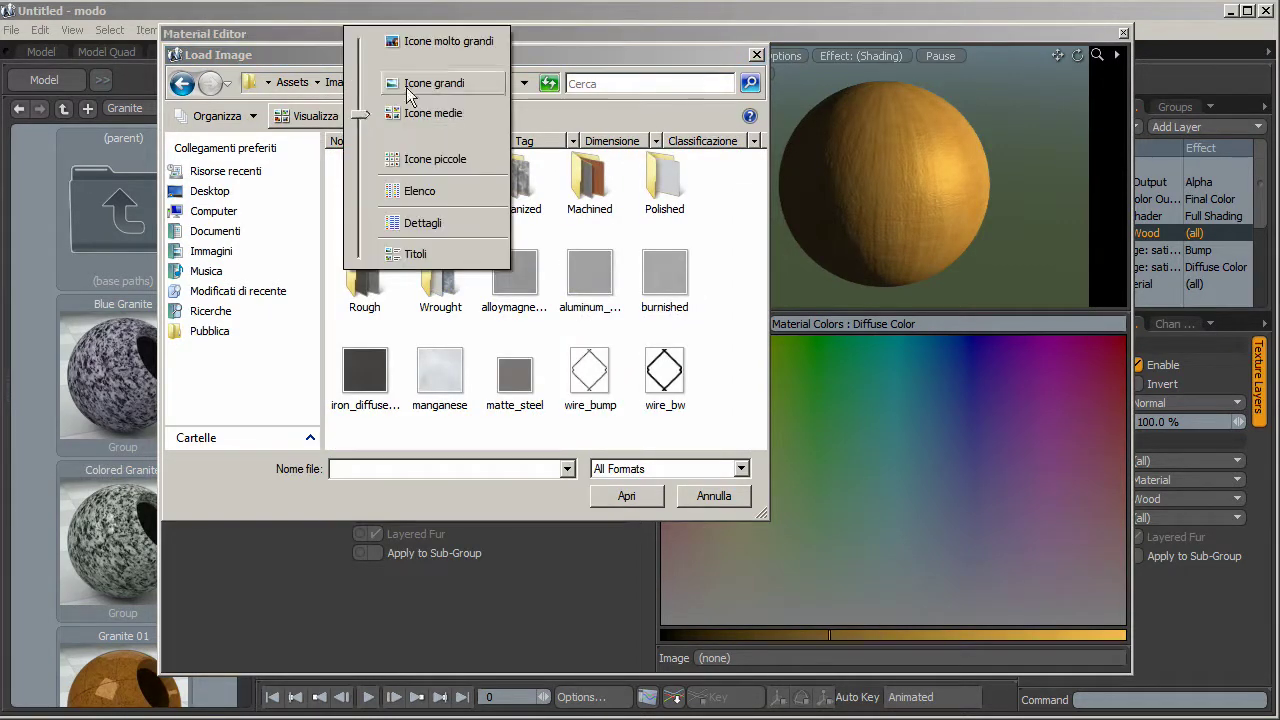
click(425, 42)
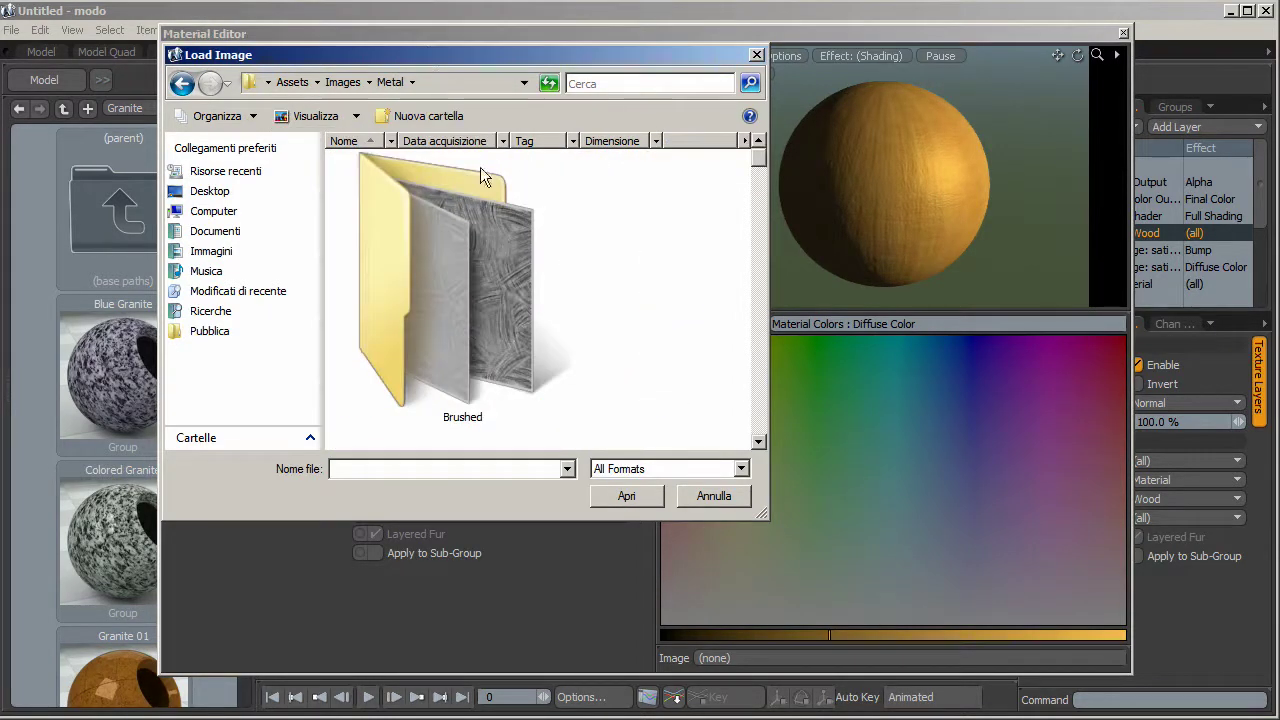
double_click(442, 253)
click(366, 185)
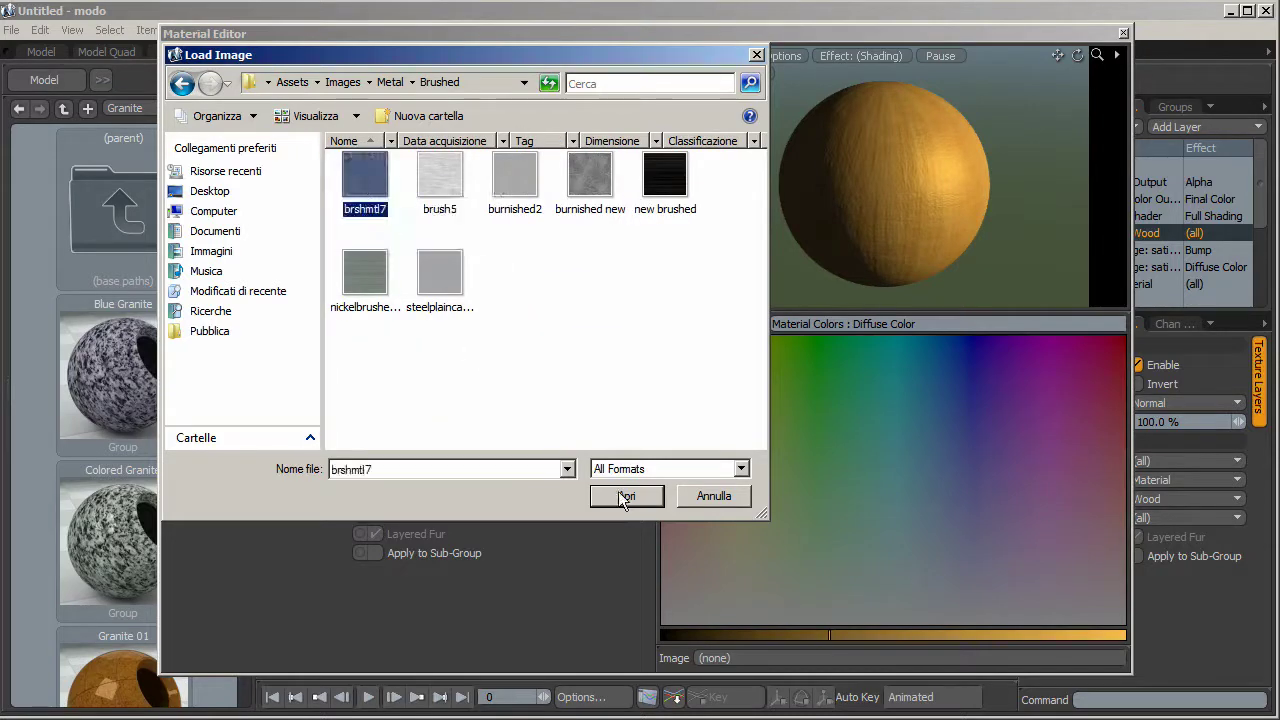
click(630, 497)
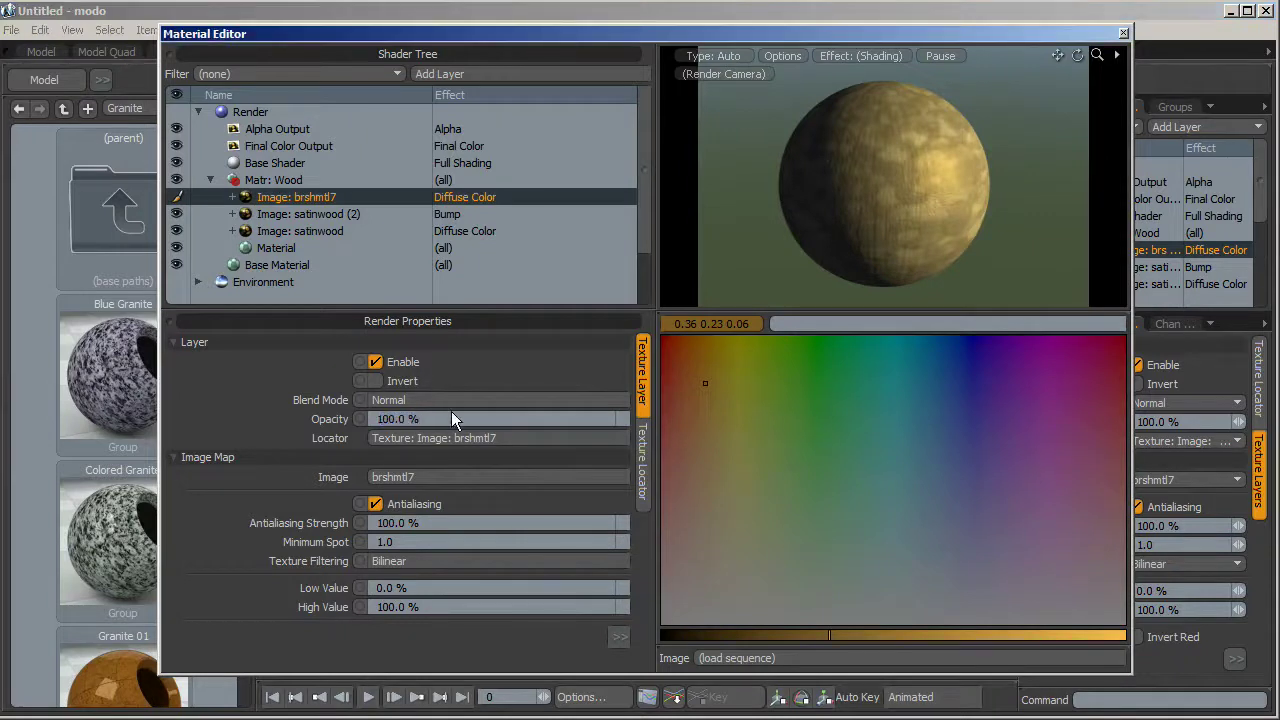
Try the brshmtl7 layer at 15%, 30% and 50% opacity, and set it back to 100%
click(420, 419)
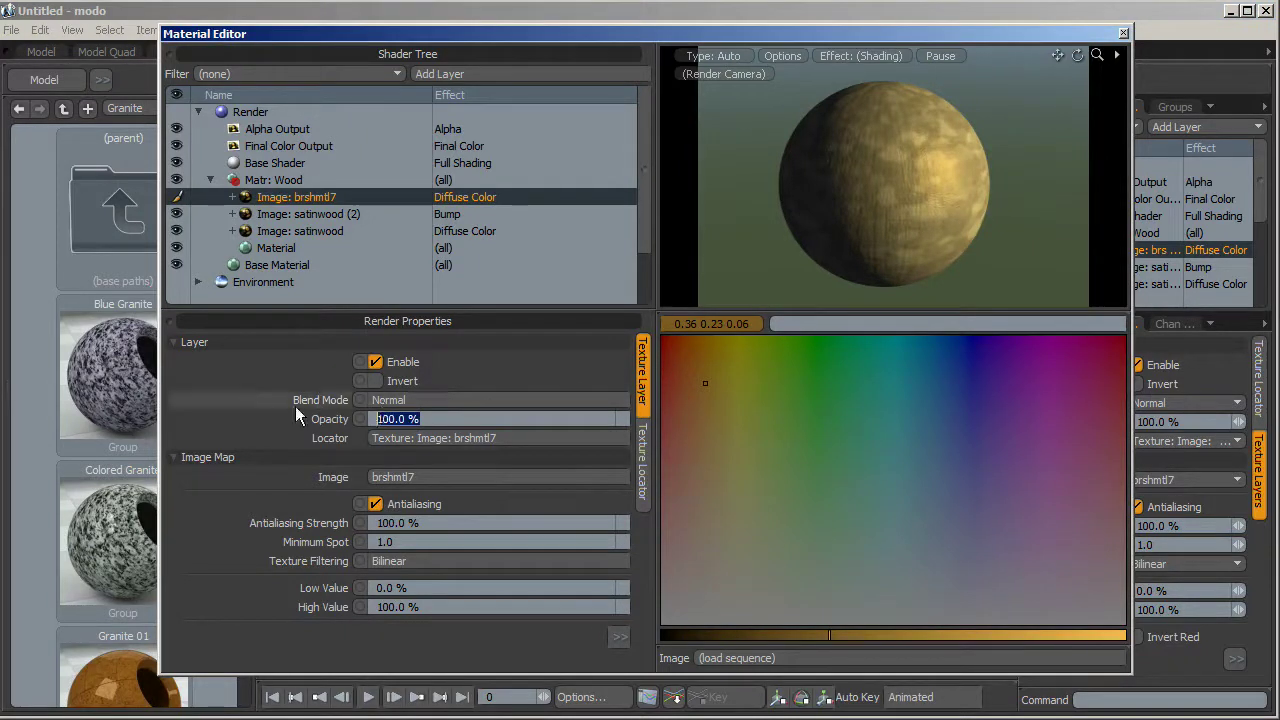
text(15)
key(Return)
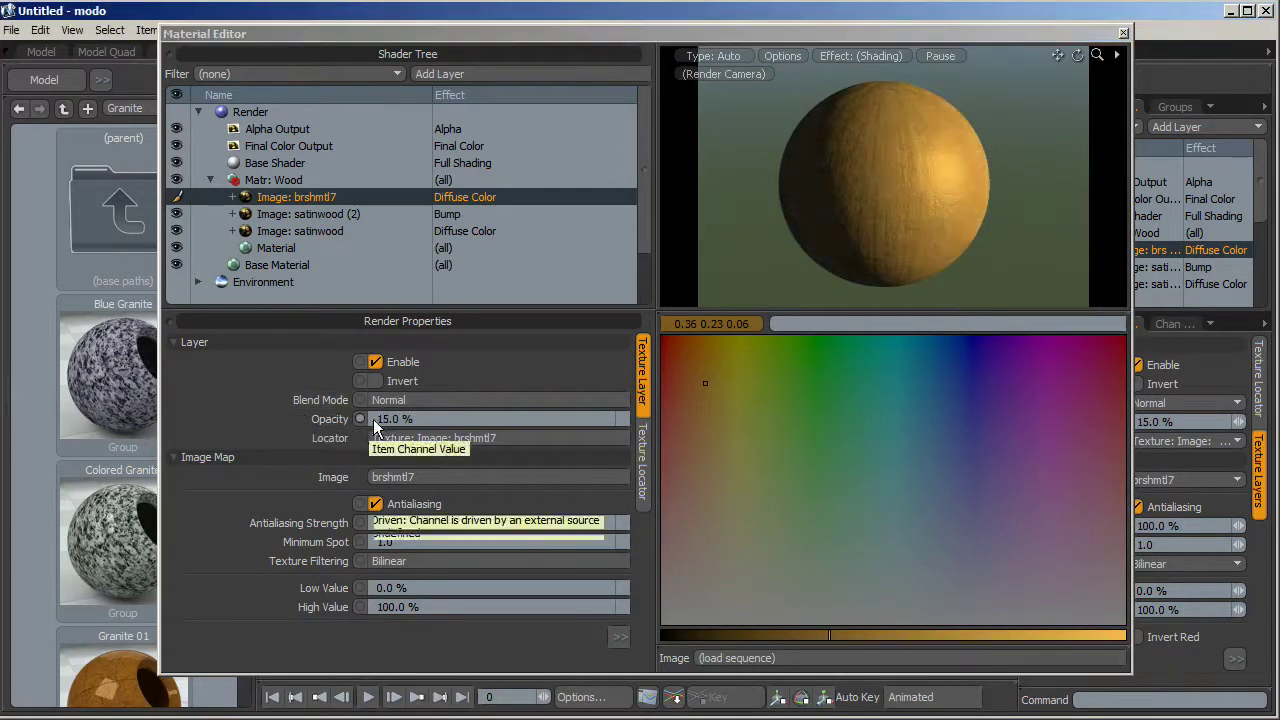
click(325, 418)
text(30)
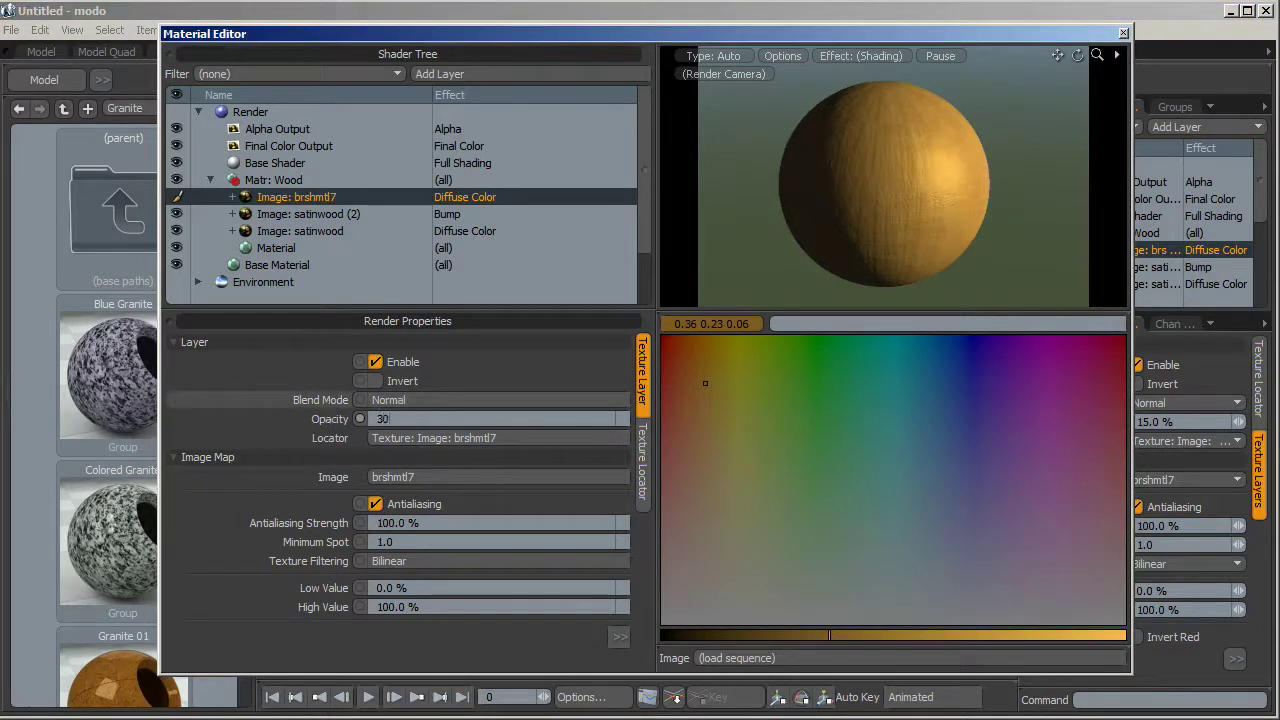
key(Return)
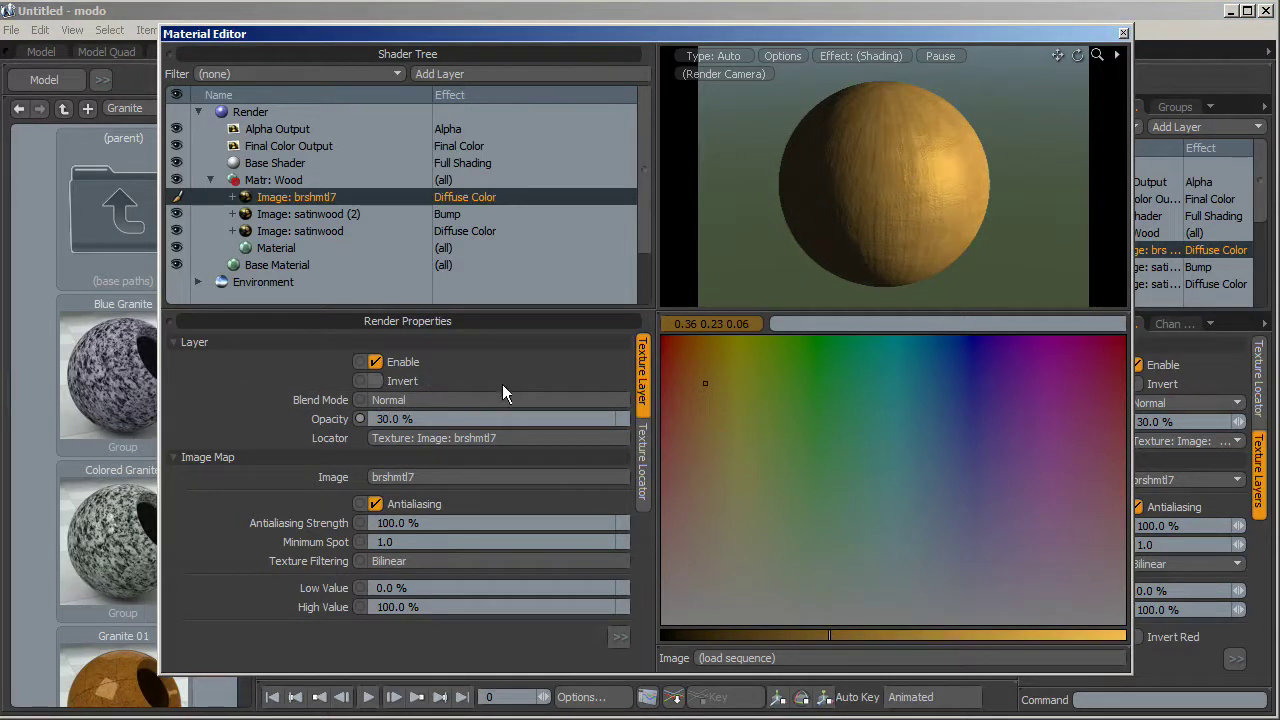
click(328, 419)
text(50)
key(Return)
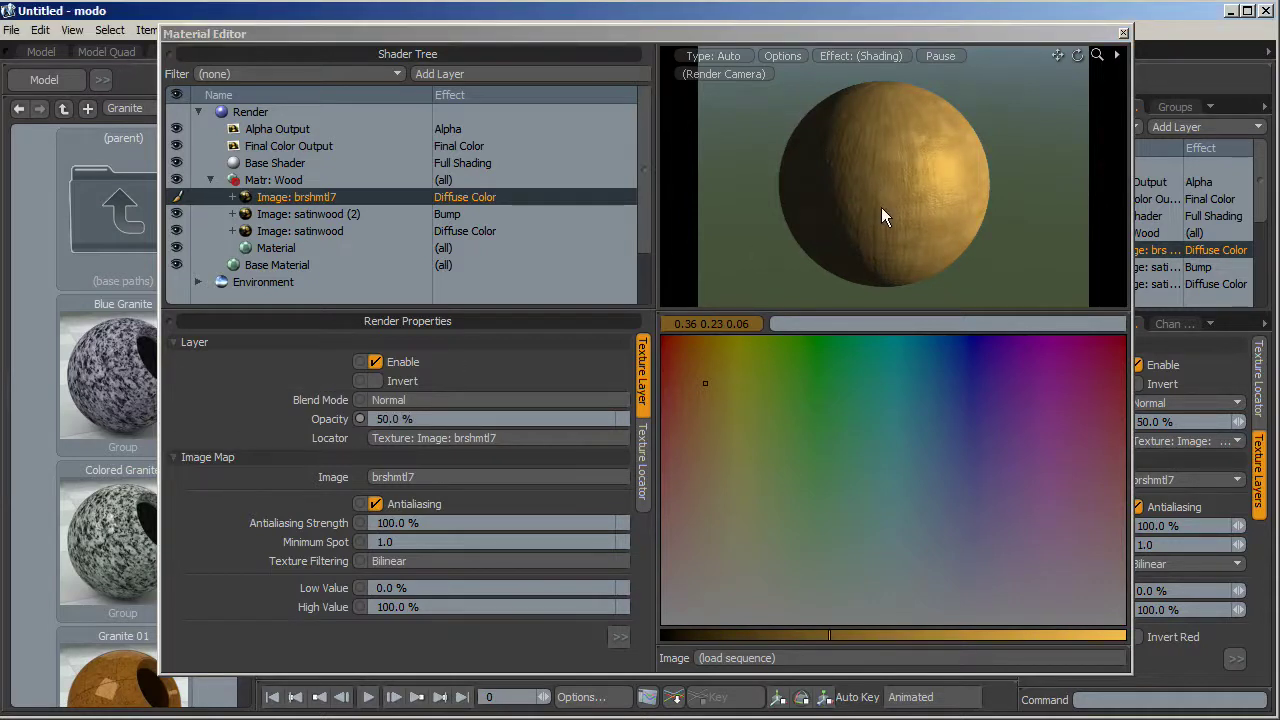
click(306, 419)
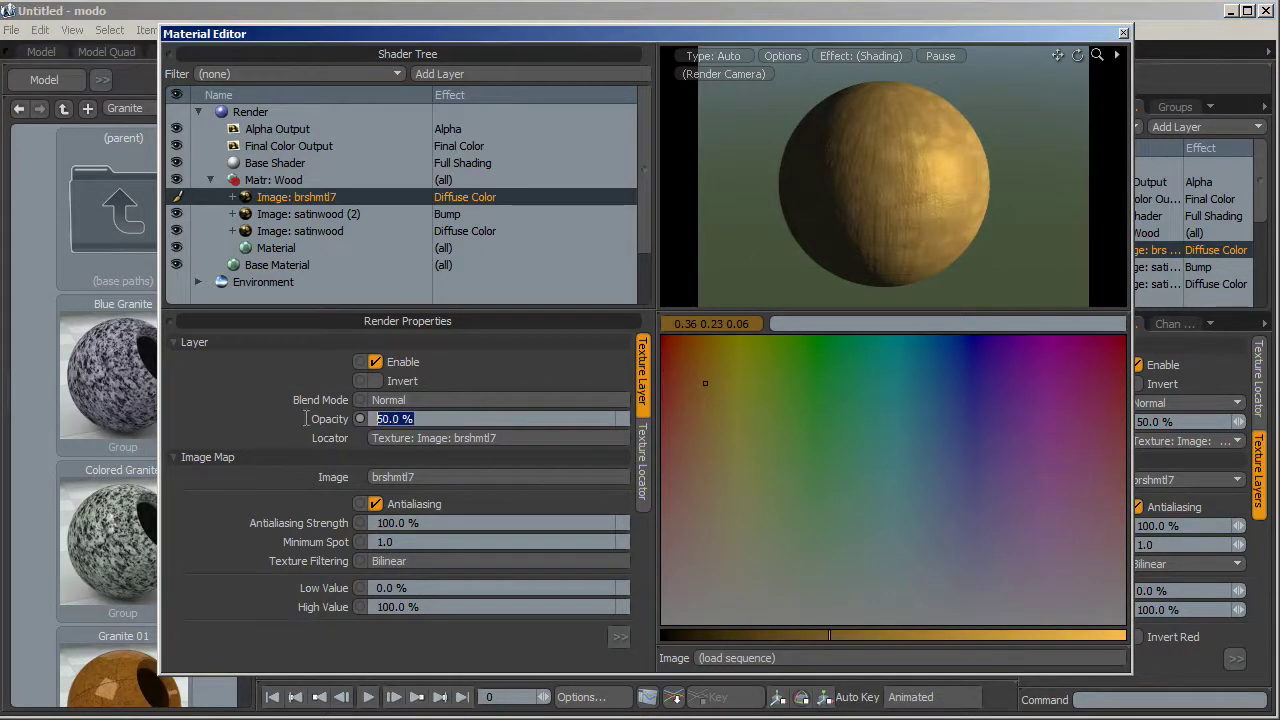
text(100)
key(Return)
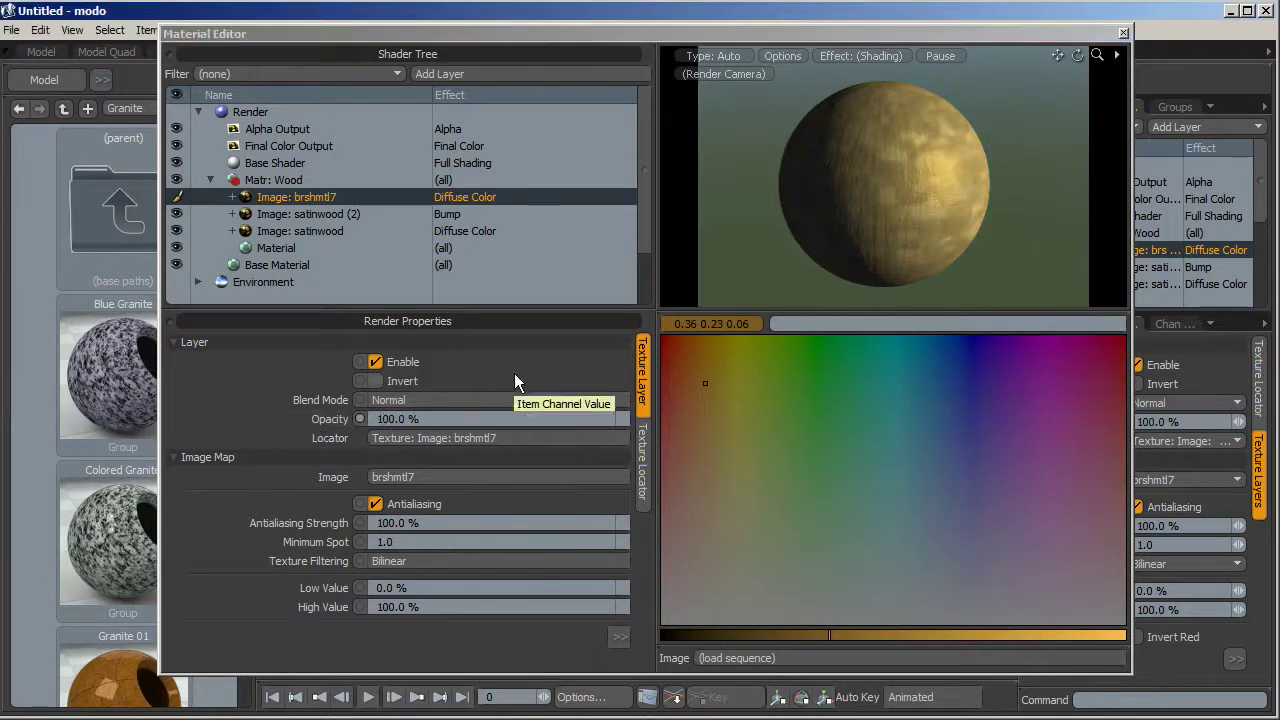
Set the brshmtl7 layer's blend mode to Multiply and its texture locator's projection type to Spherical
click(443, 399)
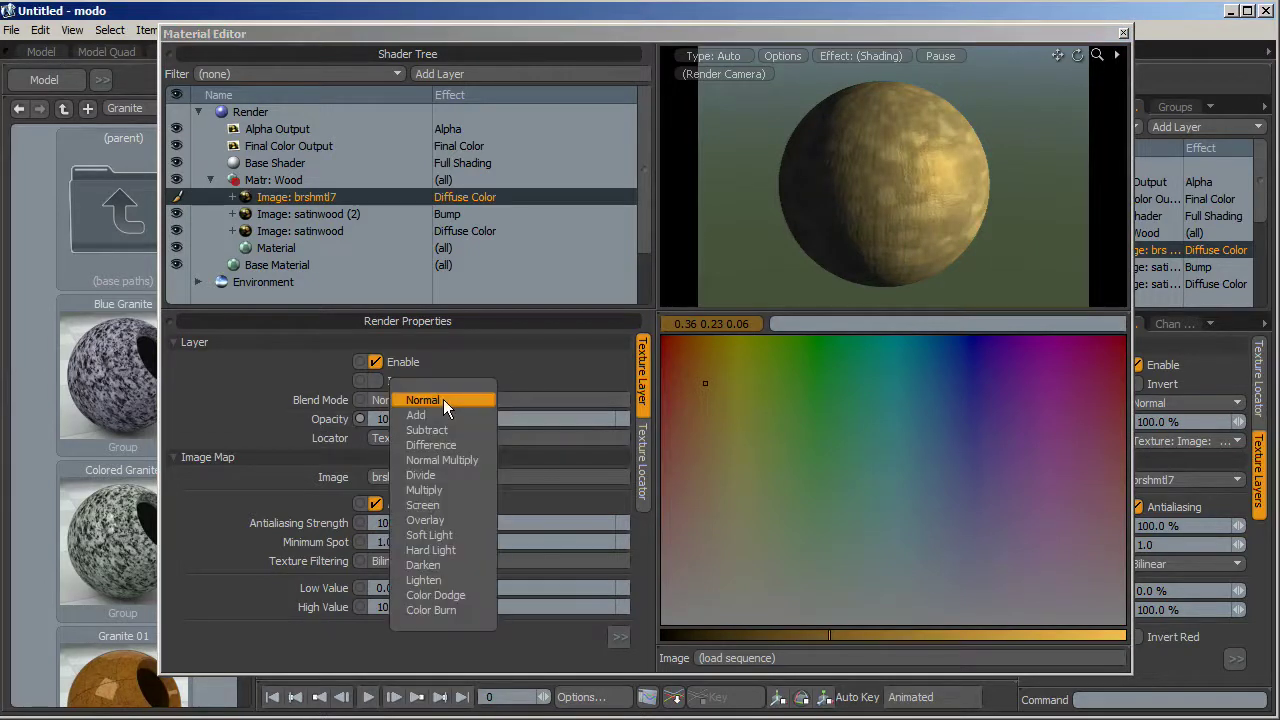
click(436, 490)
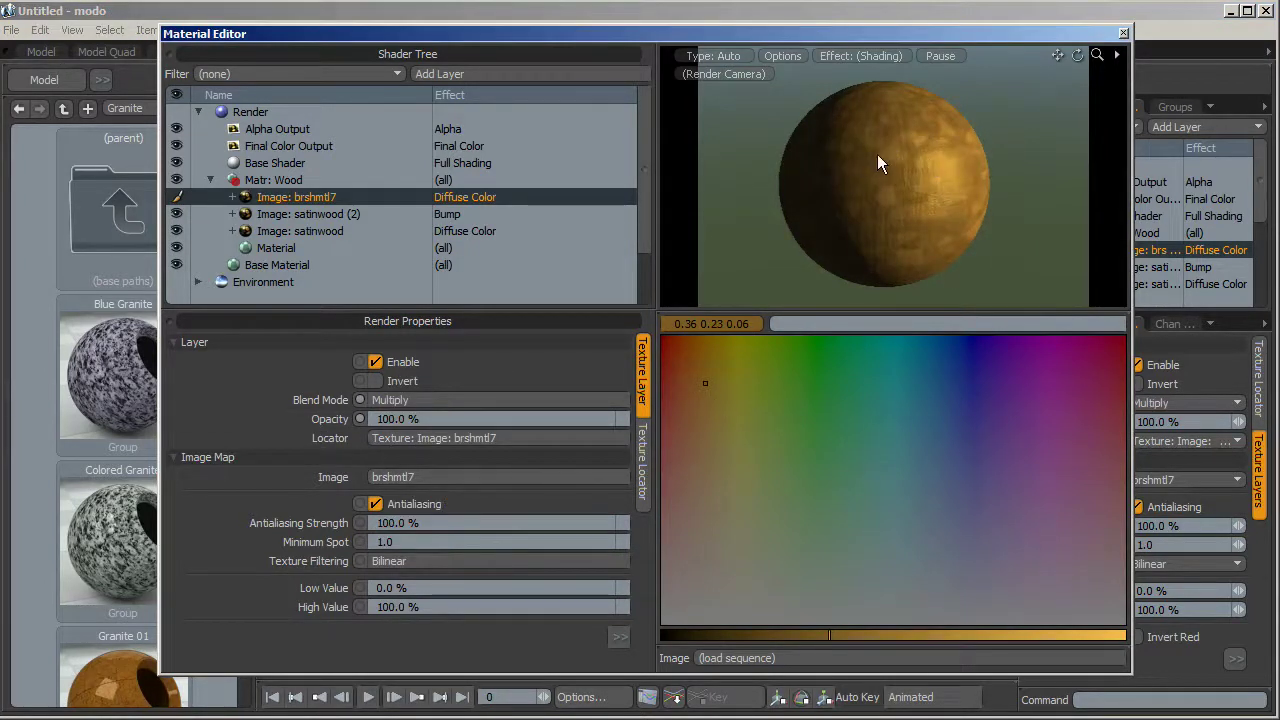
click(618, 640)
click(643, 465)
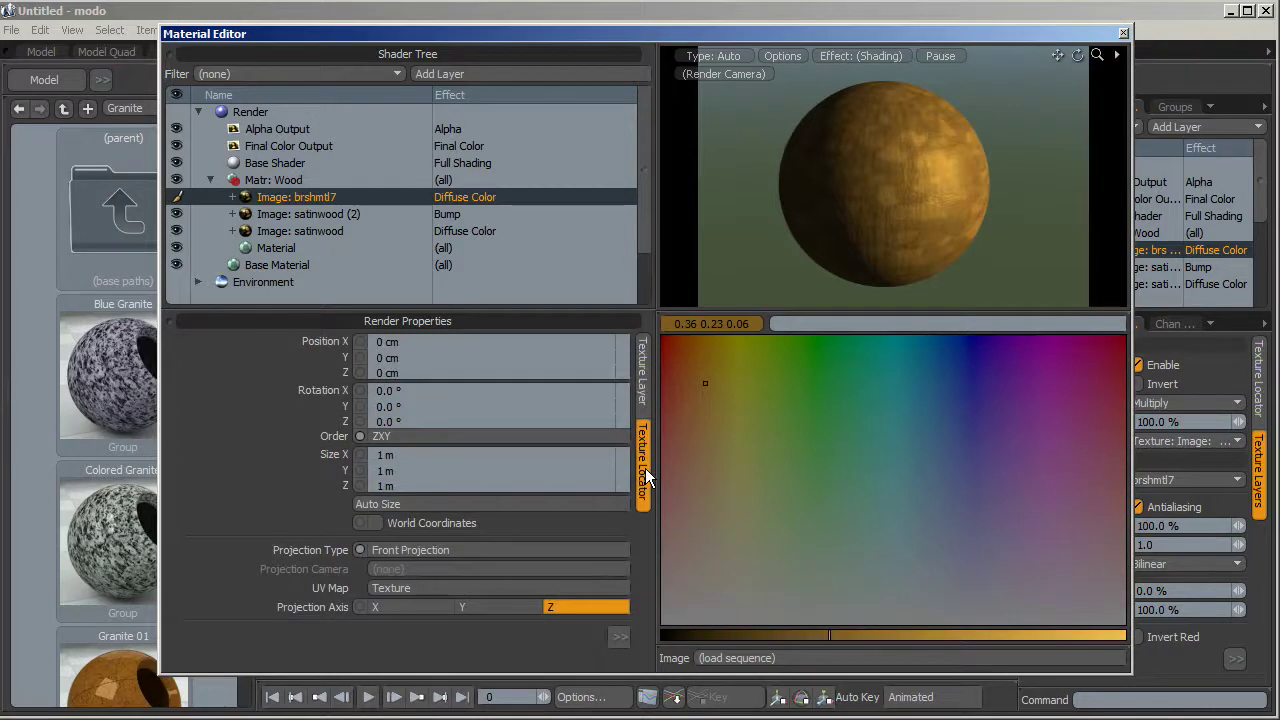
click(483, 549)
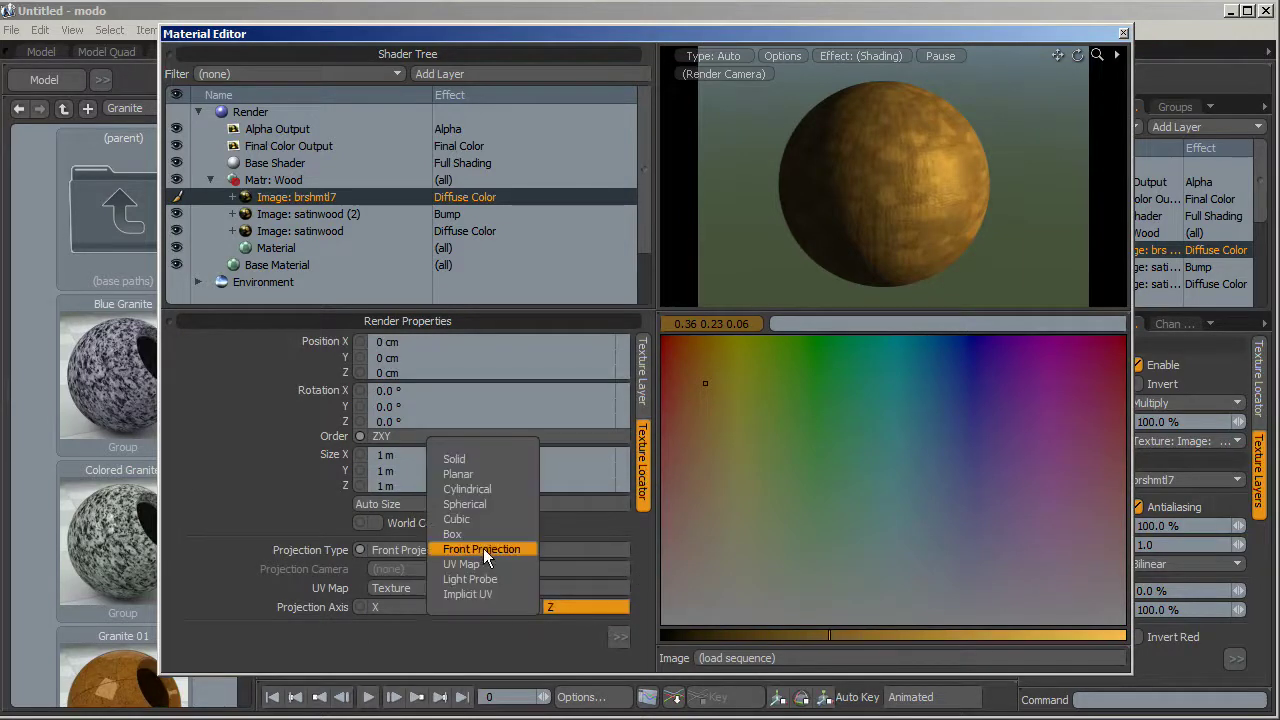
click(494, 503)
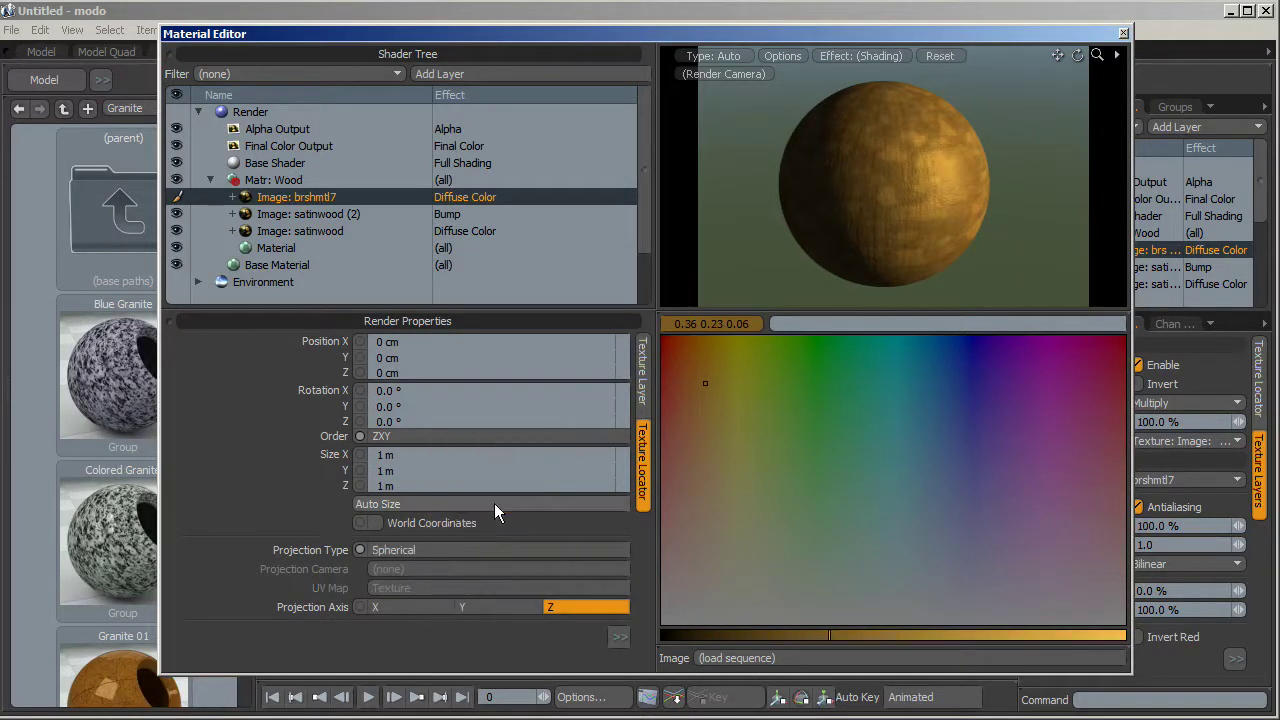
Rotate the brshmtl7 layer's texture locator 90° about the X axis
click(399, 390)
text(90)
key(Return)
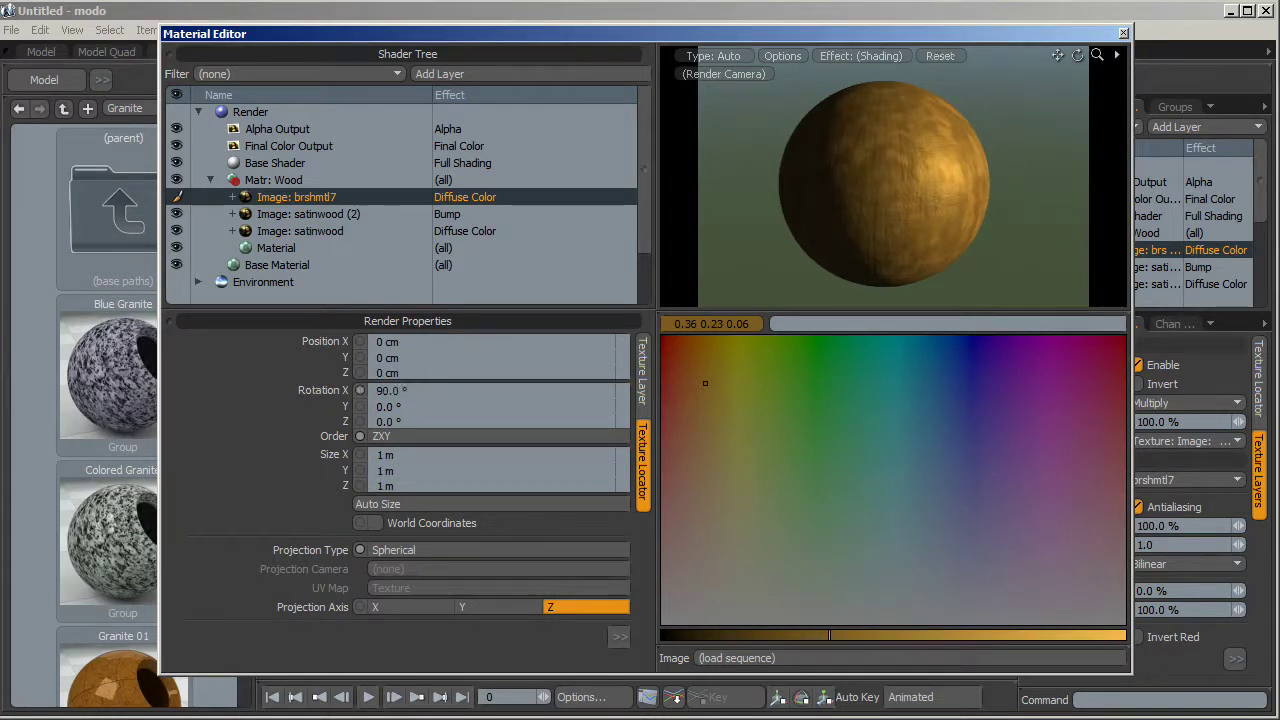
Set both the horizontal and vertical wrap of the brshmtl7 texture locator to 5
click(619, 636)
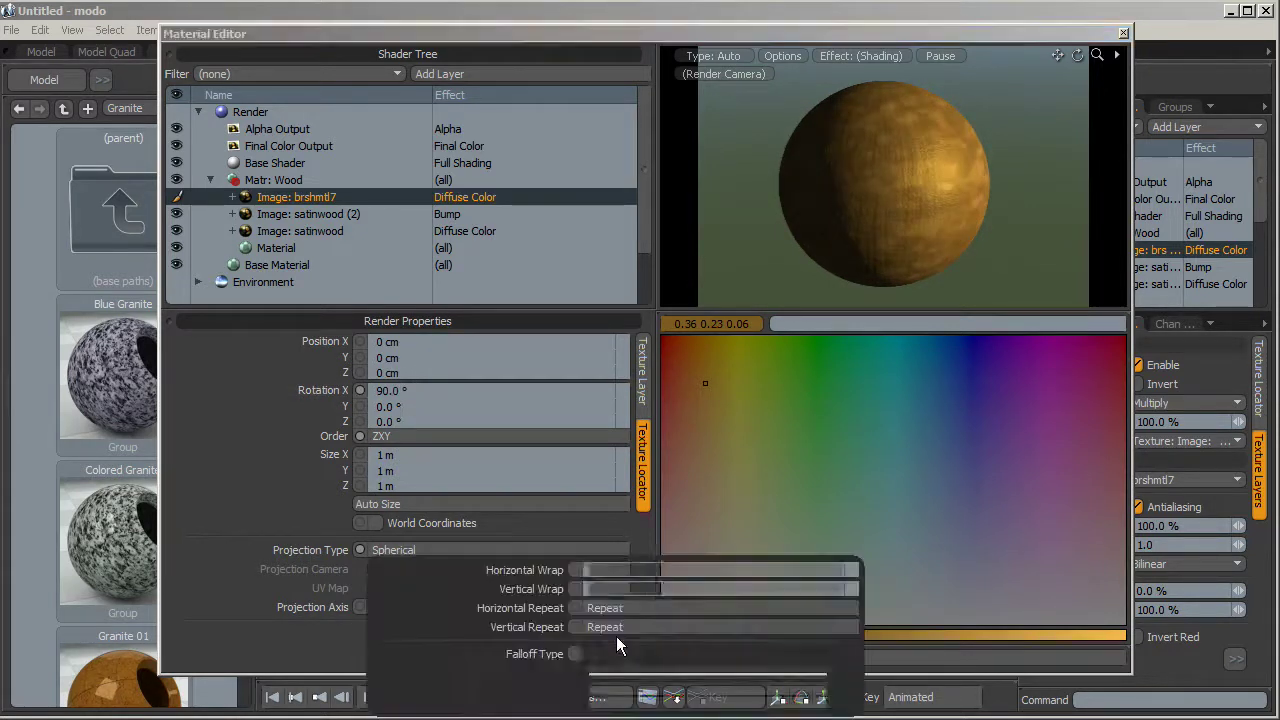
click(622, 570)
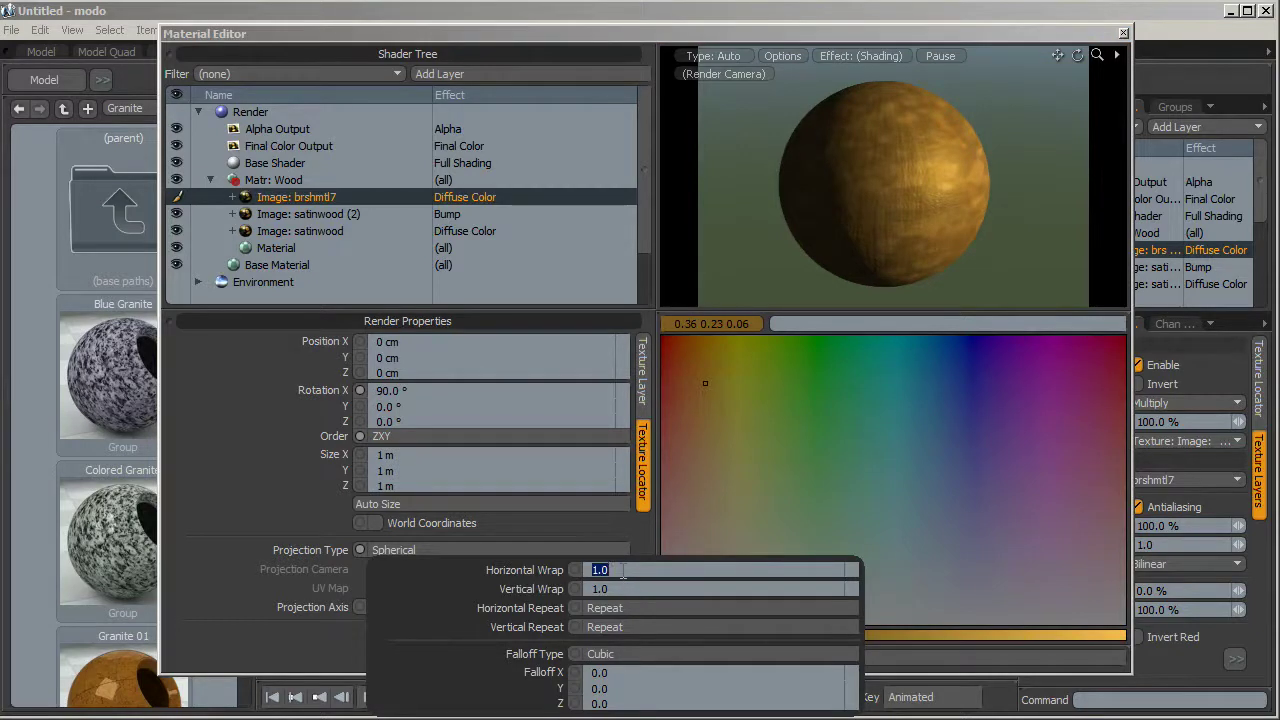
text(5)
key(Tab)
text(5)
key(Tab)
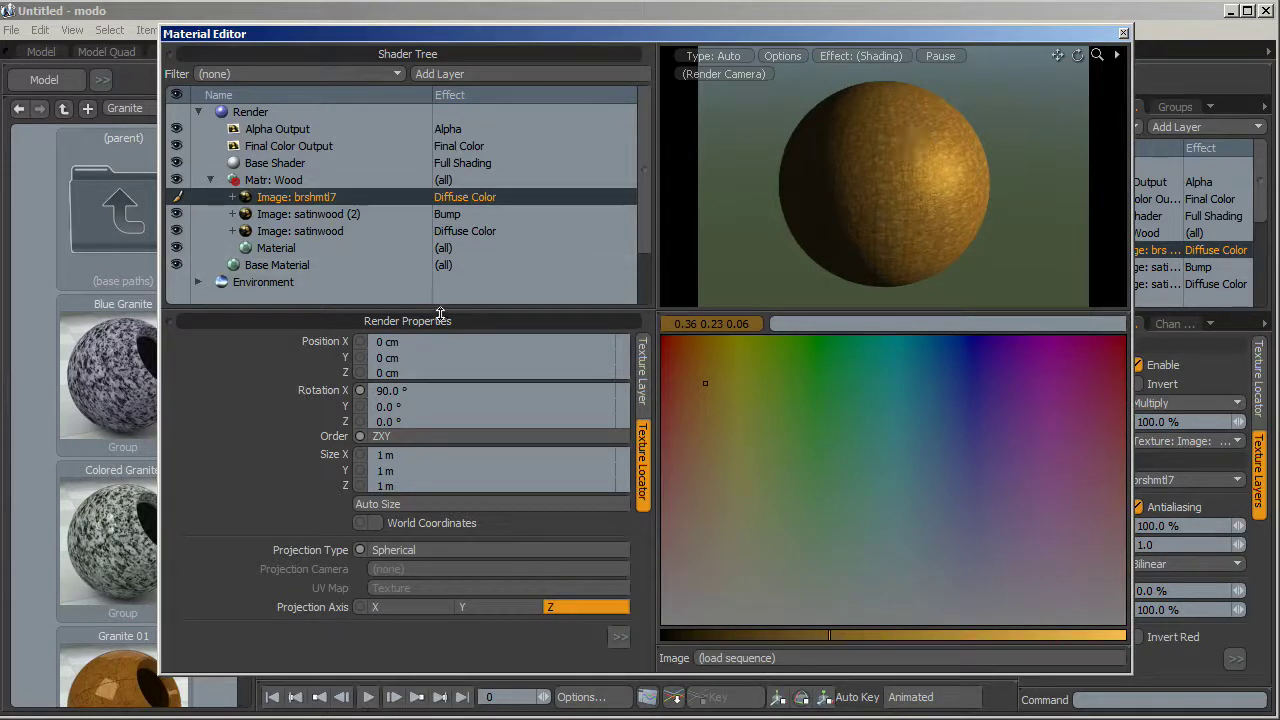
Try the multiplied brshmtl7 layer at 30% opacity, and settle on 45%
click(638, 372)
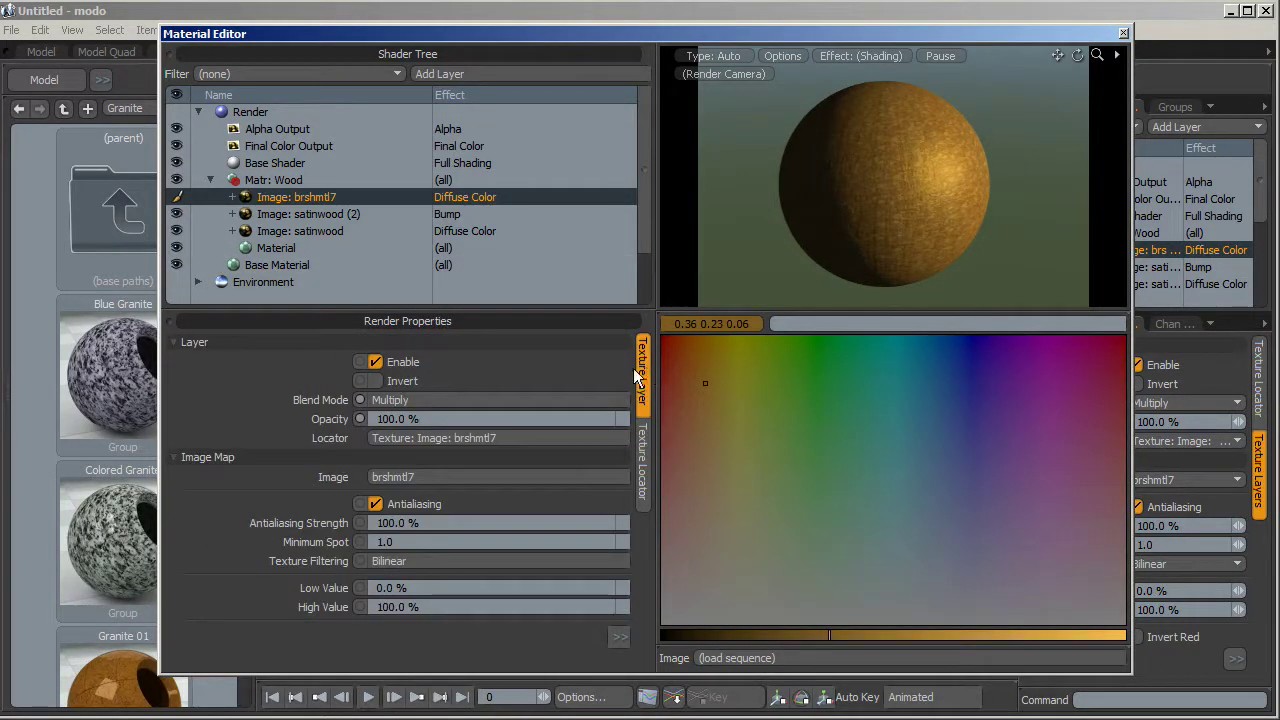
click(434, 420)
text(30)
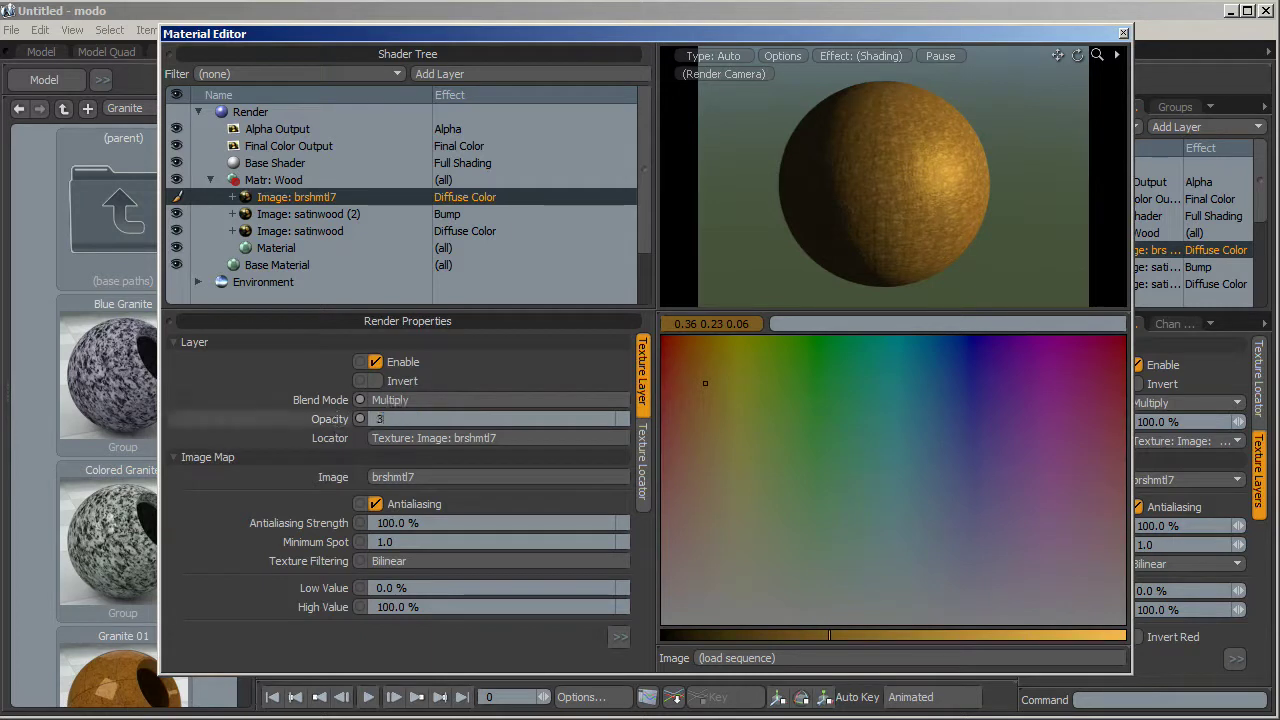
key(Return)
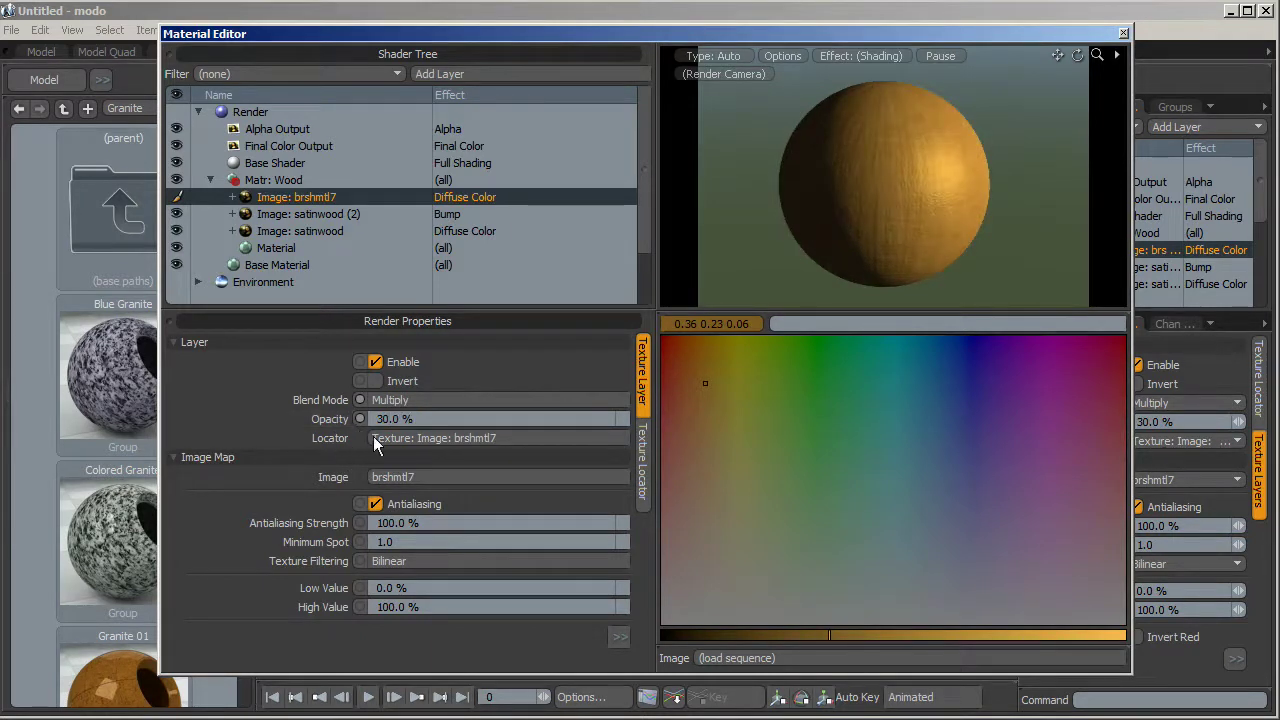
click(400, 419)
text(45)
key(Return)
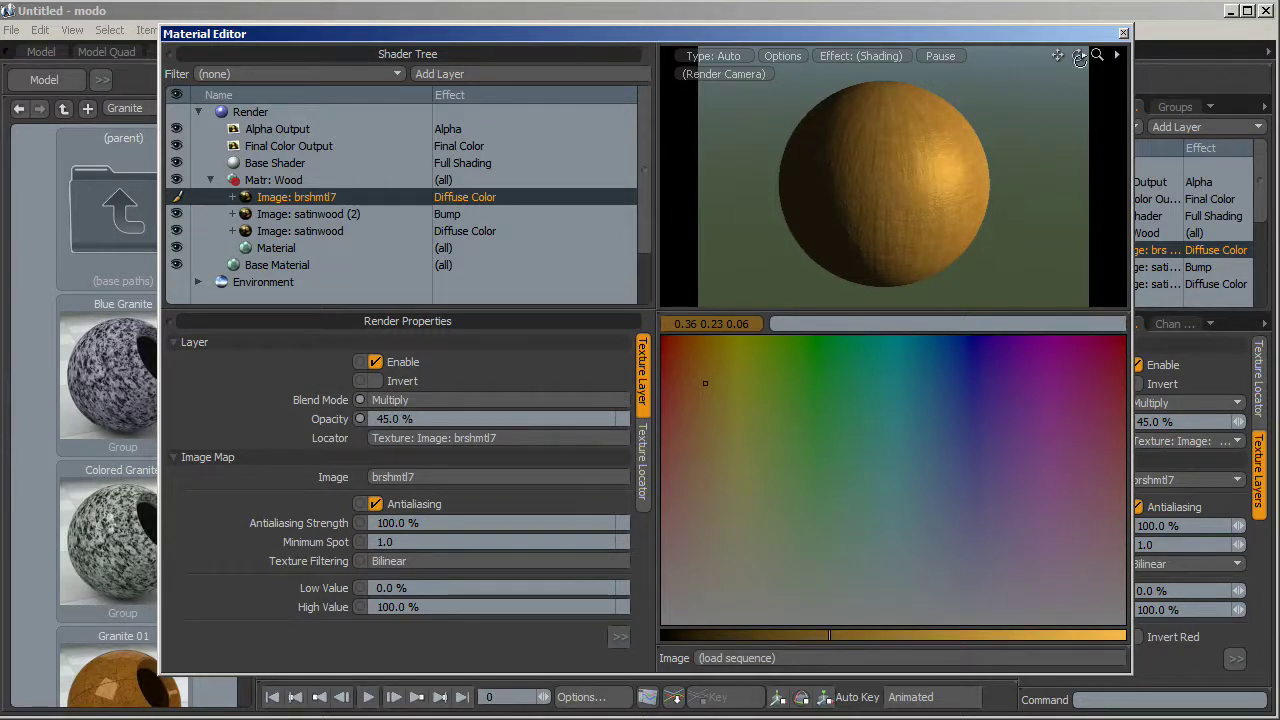
Enlarge the render preview and orbit around the sphere to examine the layered wood material
click(1078, 55)
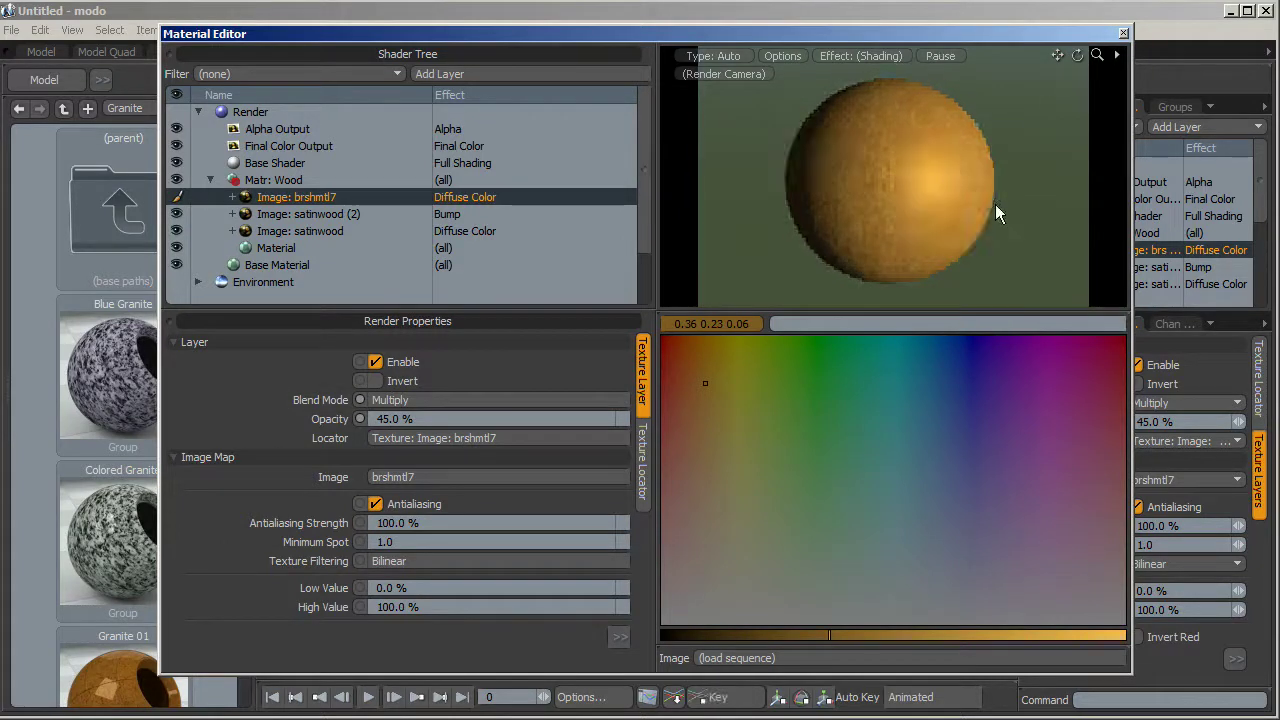
drag(816, 311, 816, 467)
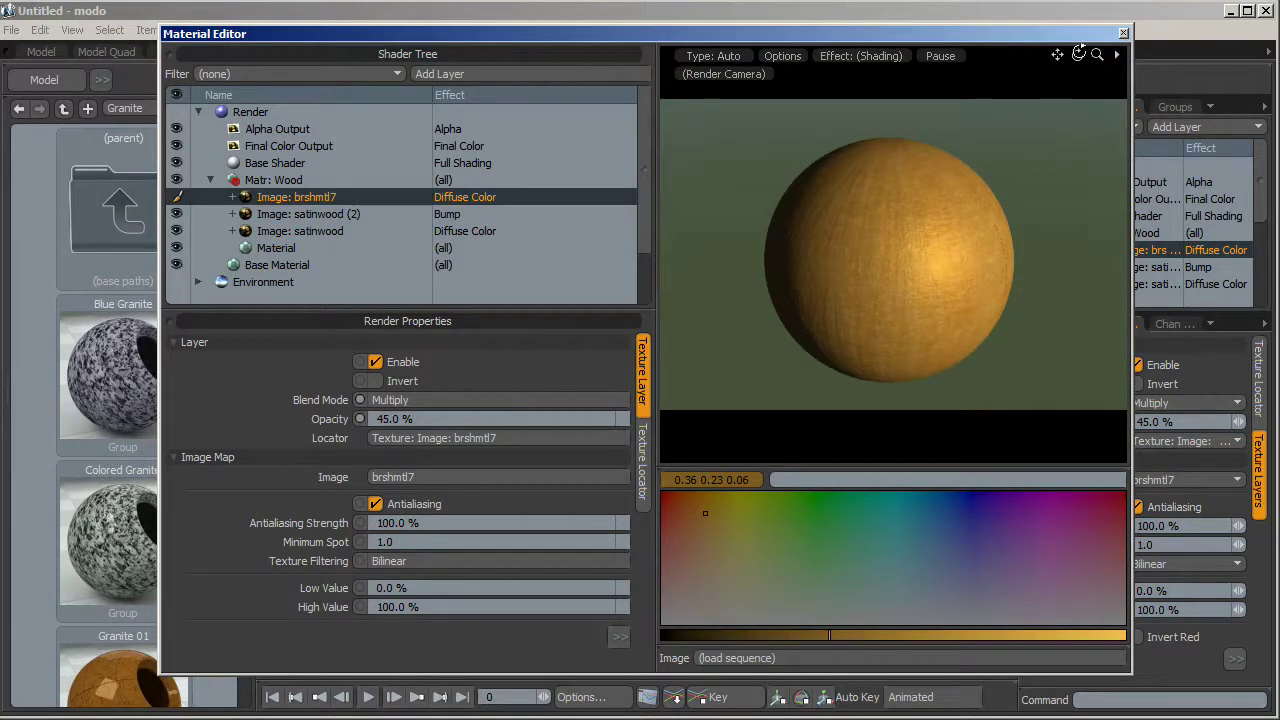
drag(1010, 172, 980, 295)
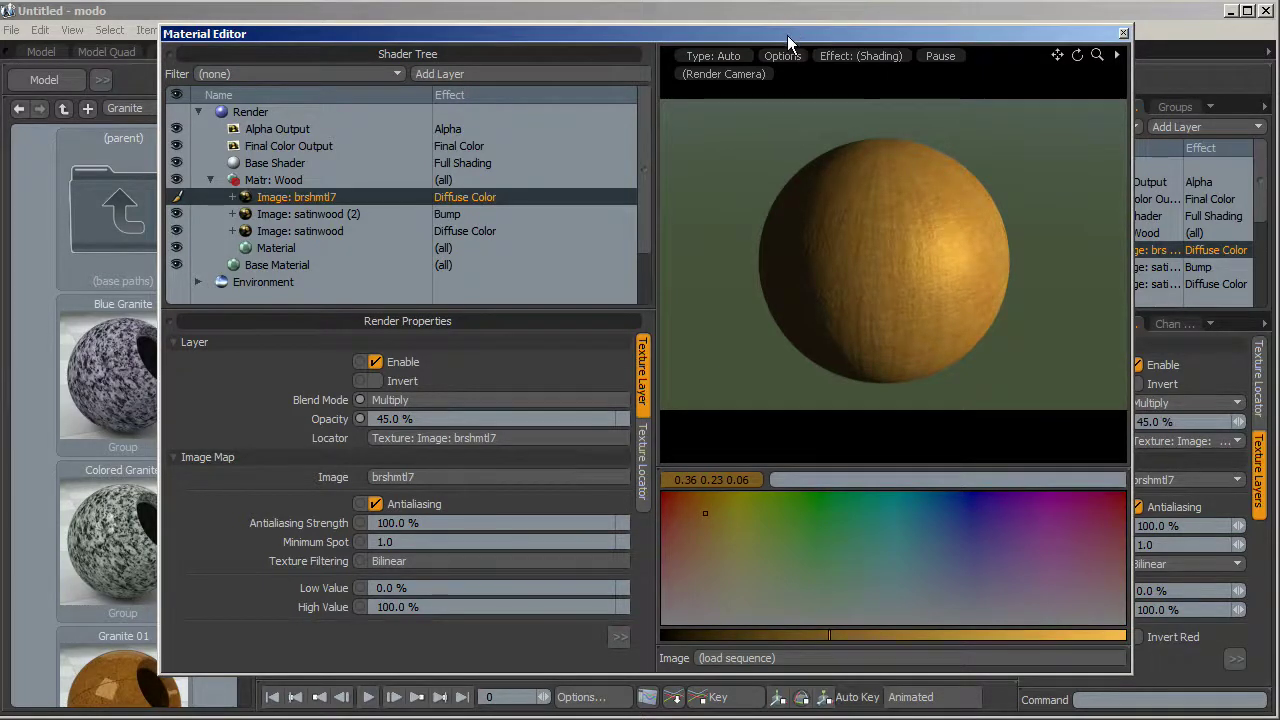
mouse_move(787, 35)
mouse_down()
mouse_move(731, 40)
mouse_move(774, 36)
mouse_up()
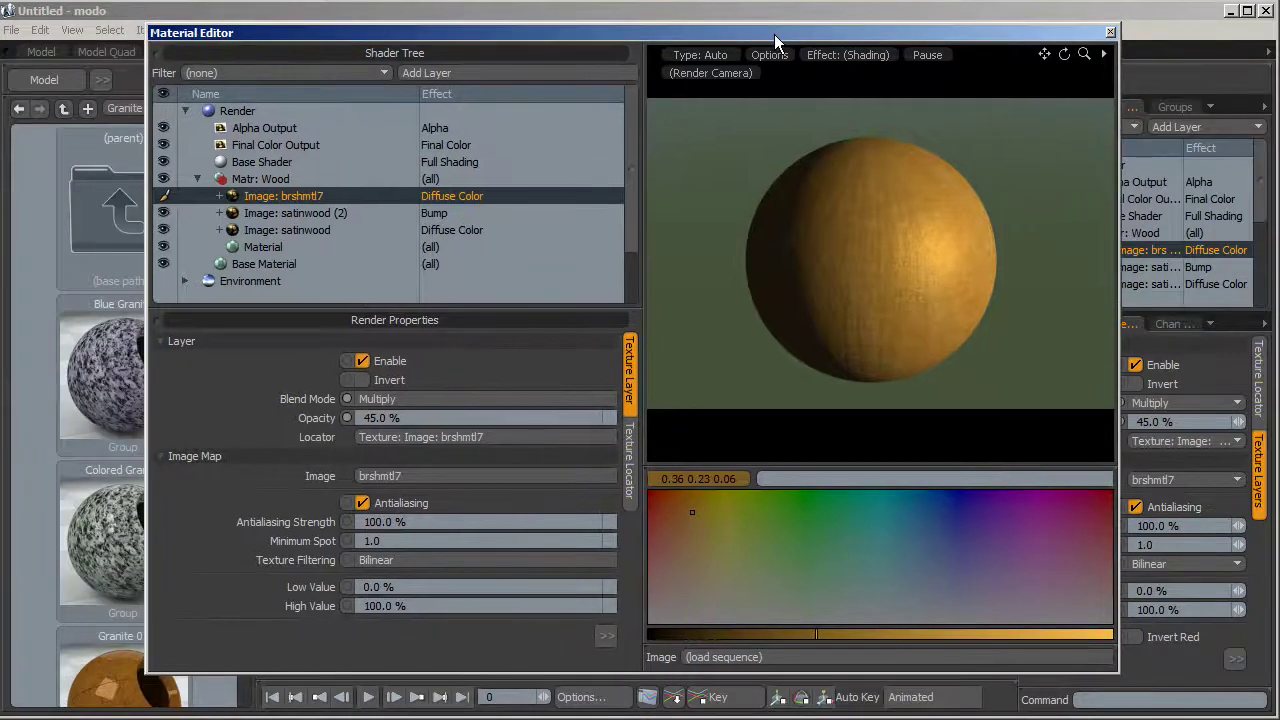